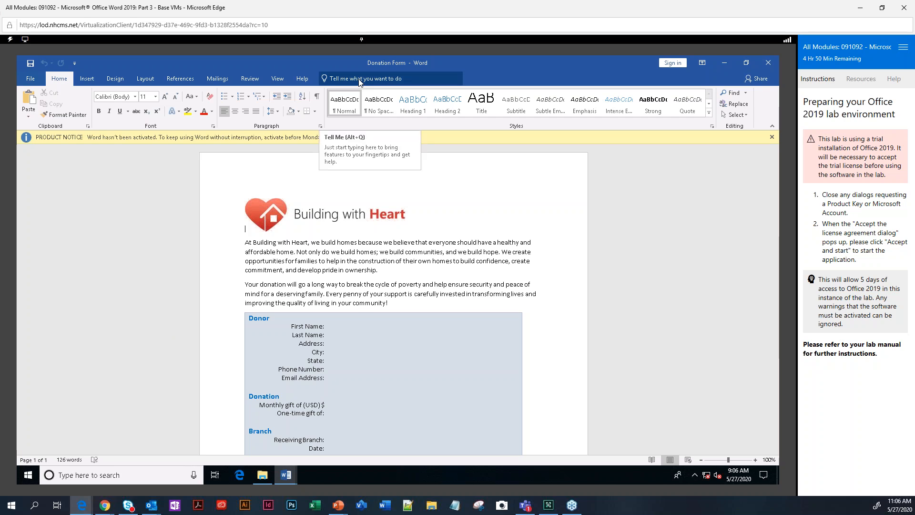
Turn on the Developer tab through the Customize Ribbon page in Word Options.
{"action": "left_click", "coordinate": [29, 80]}
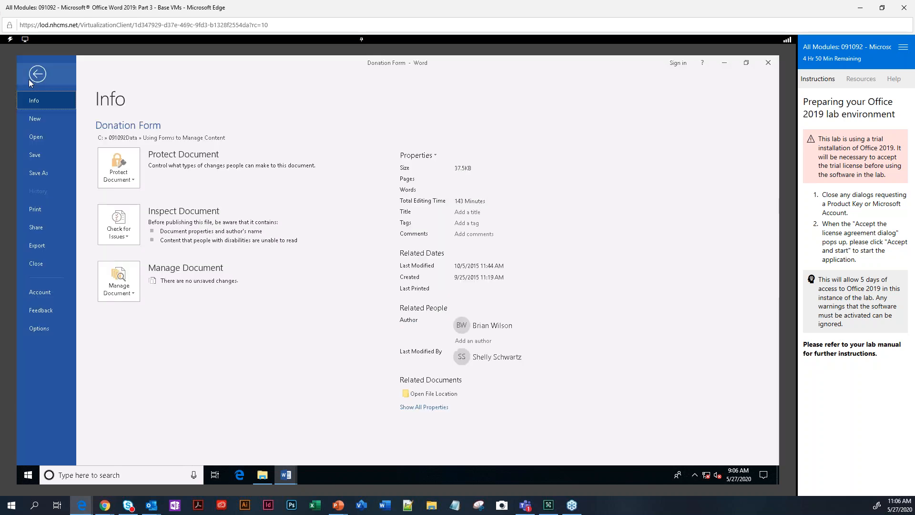
{"action": "left_click", "coordinate": [39, 329]}
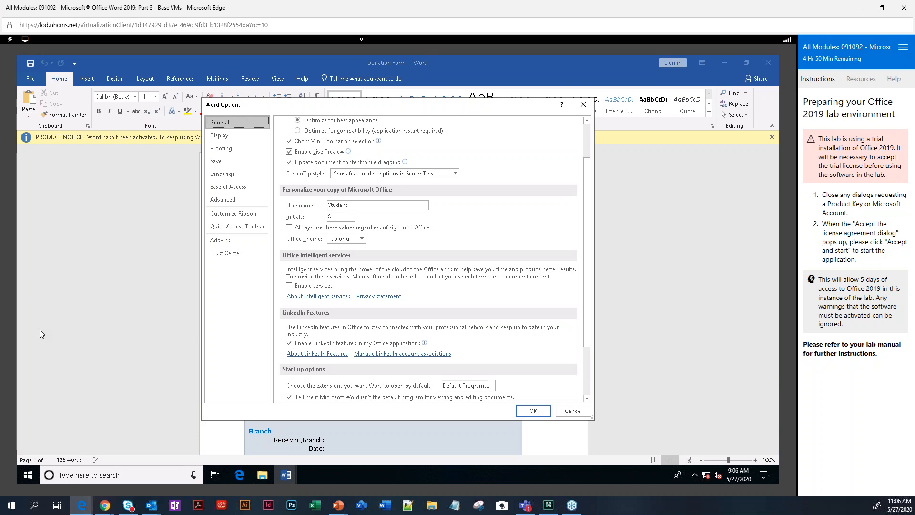
{"action": "left_click", "coordinate": [214, 214]}
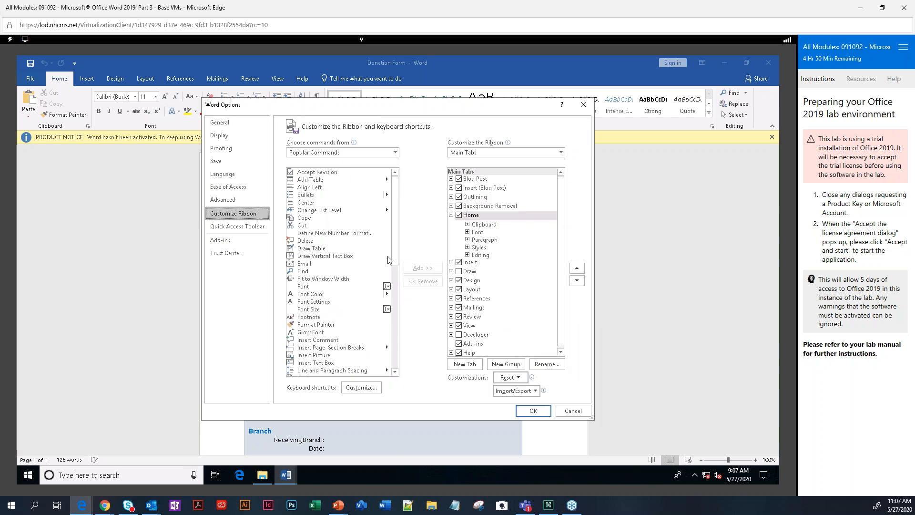
{"action": "left_click", "coordinate": [460, 336]}
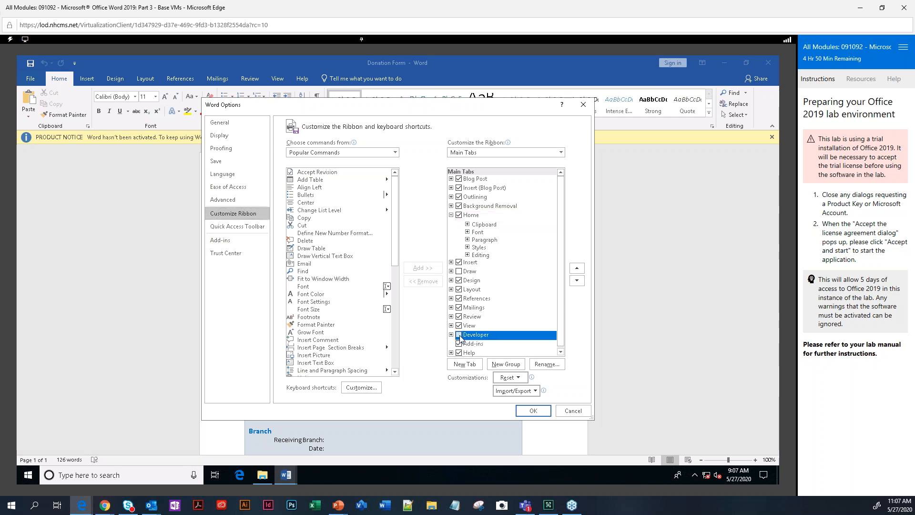
{"action": "left_click", "coordinate": [533, 412]}
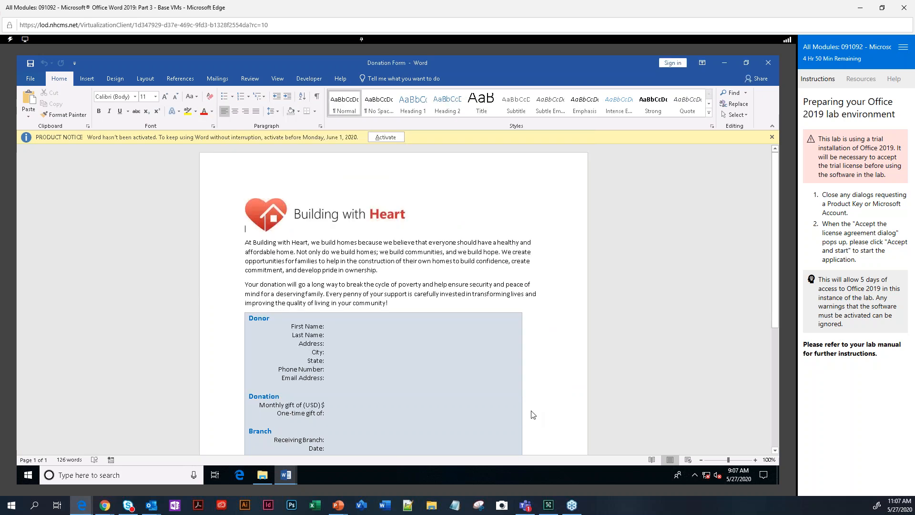
Switch to the Developer tab to reach its Controls group.
{"action": "left_click", "coordinate": [307, 82]}
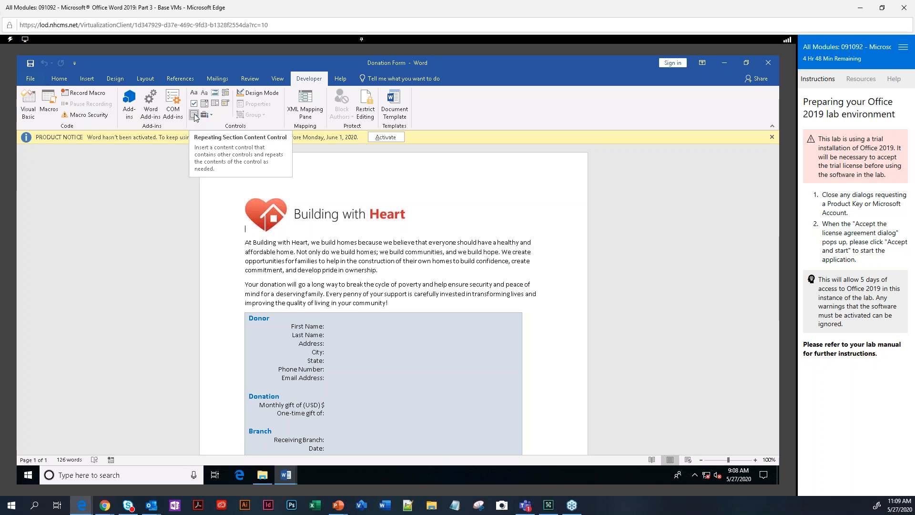
Open the Legacy Tools gallery from the Developer tab's Controls group.
{"action": "left_click", "coordinate": [211, 115]}
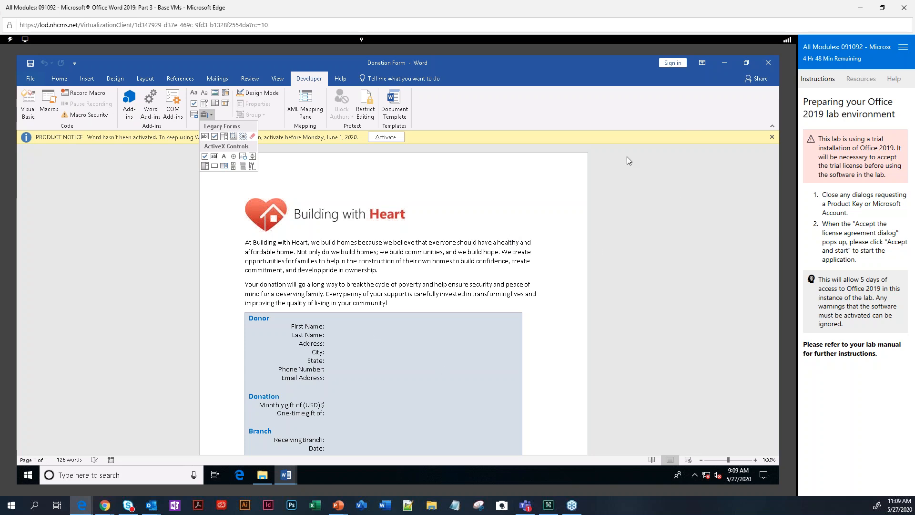
Minimize the Donation Form and Tool Checkout Form windows and open Display settings from the desktop.
{"action": "left_click", "coordinate": [722, 62]}
{"action": "left_click", "coordinate": [725, 63]}
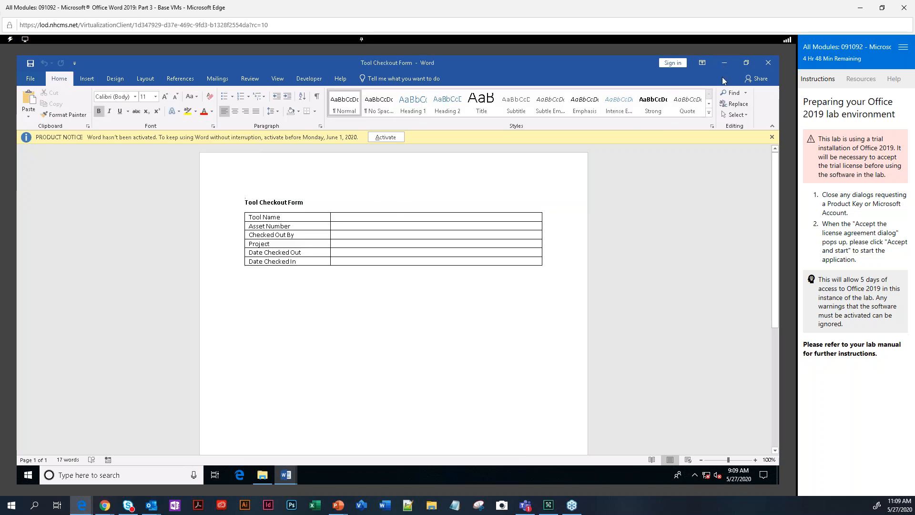
{"action": "left_click", "coordinate": [723, 64]}
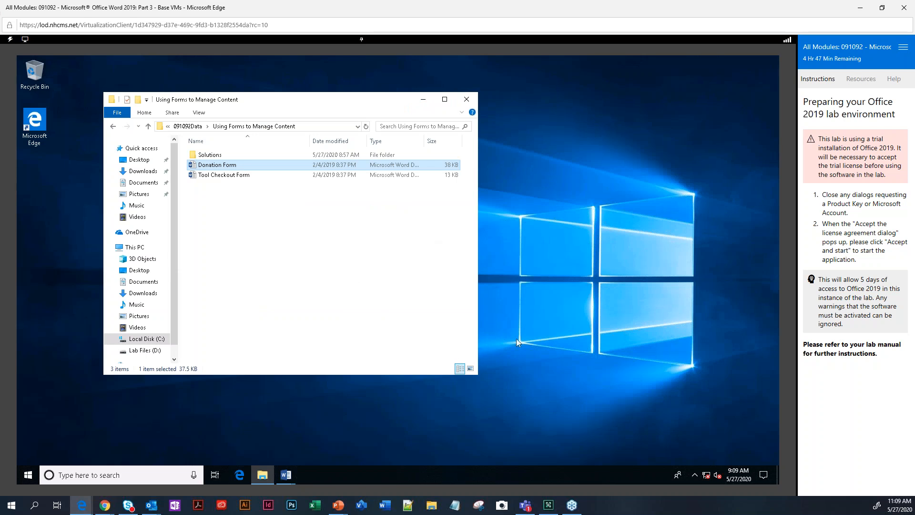
{"action": "right_click", "coordinate": [547, 317]}
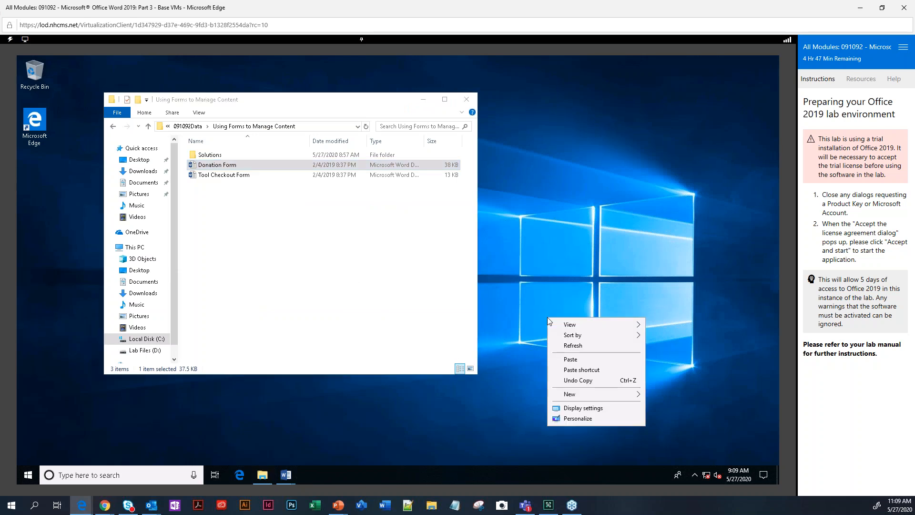
{"action": "left_click", "coordinate": [582, 408]}
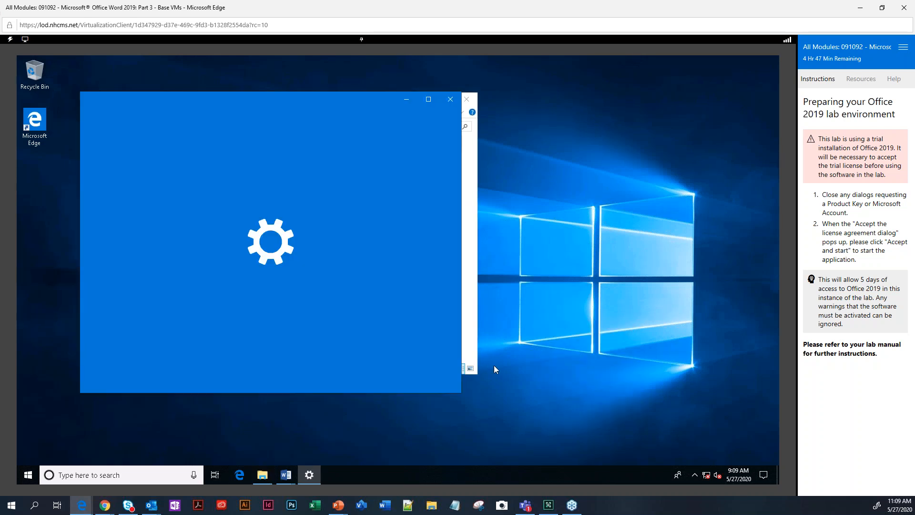
Keep scaling at 100% and change the screen resolution to 1024 × 768.
{"action": "left_click", "coordinate": [347, 319]}
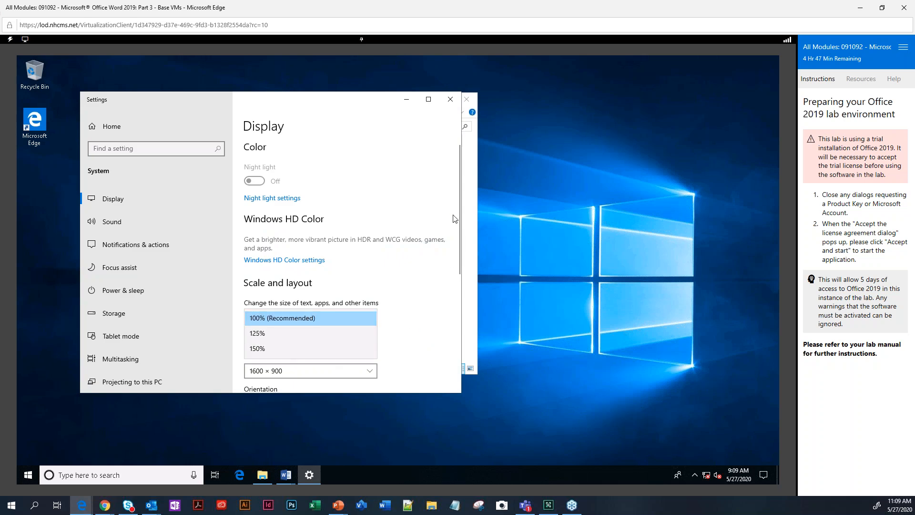
{"action": "left_click", "coordinate": [338, 373]}
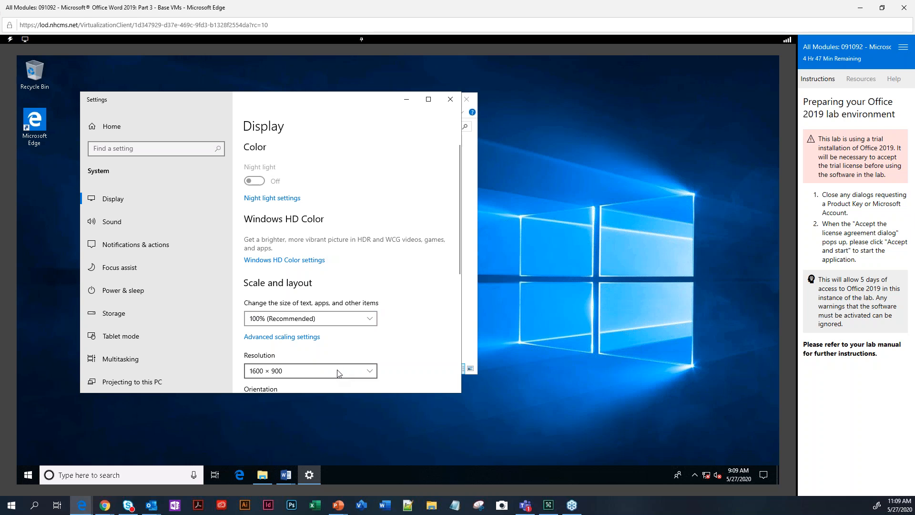
{"action": "left_click", "coordinate": [337, 371]}
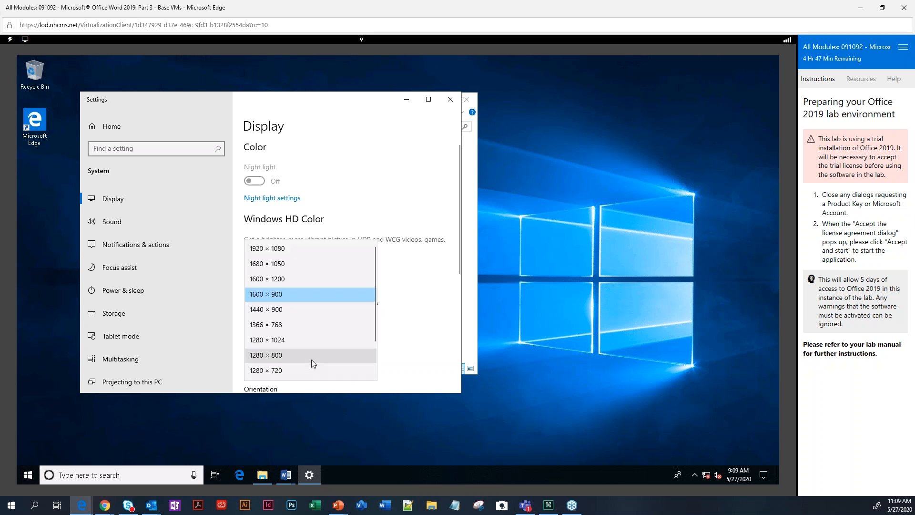
{"action": "scroll", "coordinate": [323, 336], "scroll_direction": "down", "scroll_amount": 2}
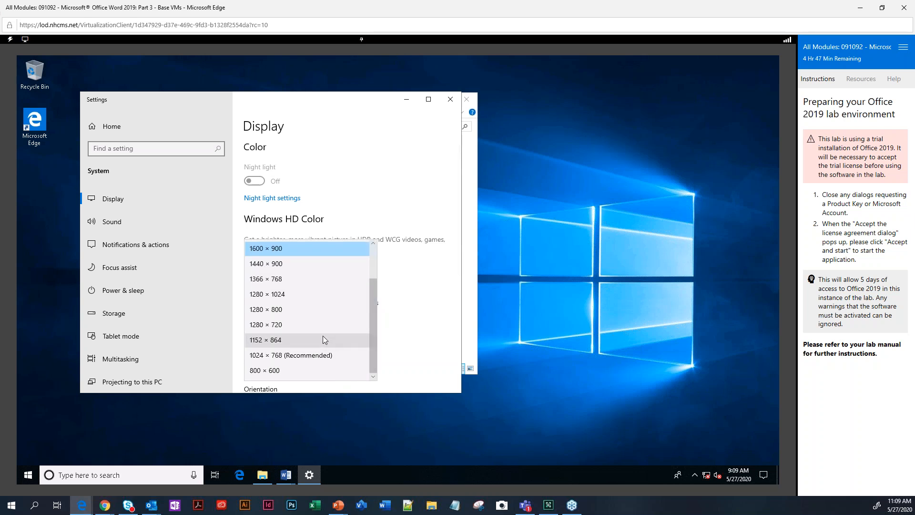
{"action": "left_click", "coordinate": [294, 354]}
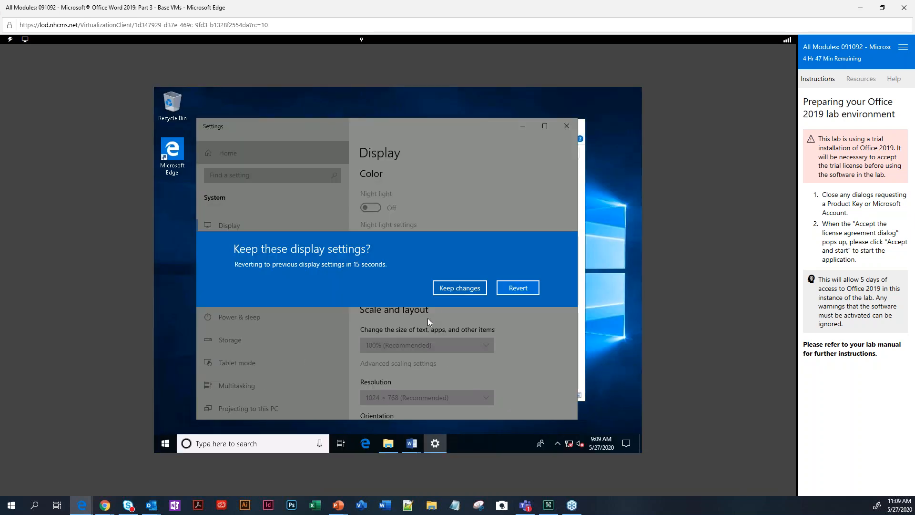
{"action": "left_click", "coordinate": [460, 288]}
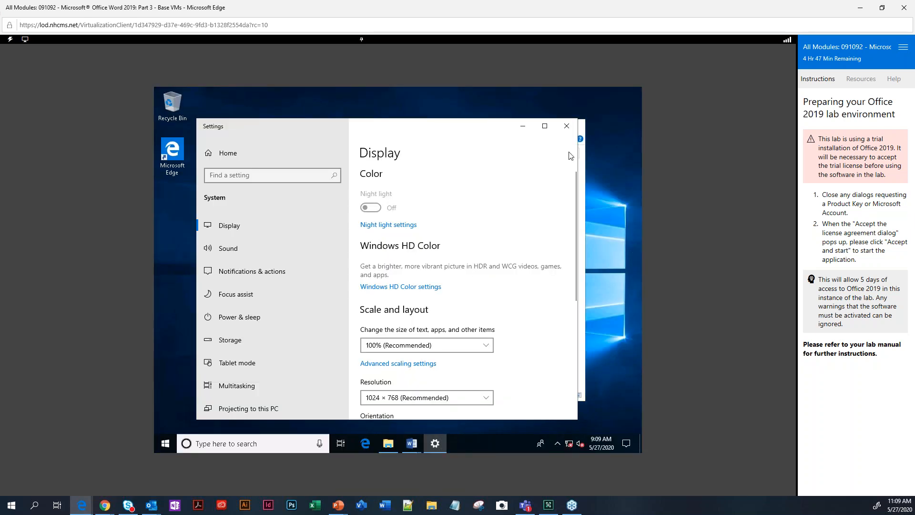
Close Settings and File Explorer and return to the Donation Form document.
{"action": "left_click", "coordinate": [566, 126]}
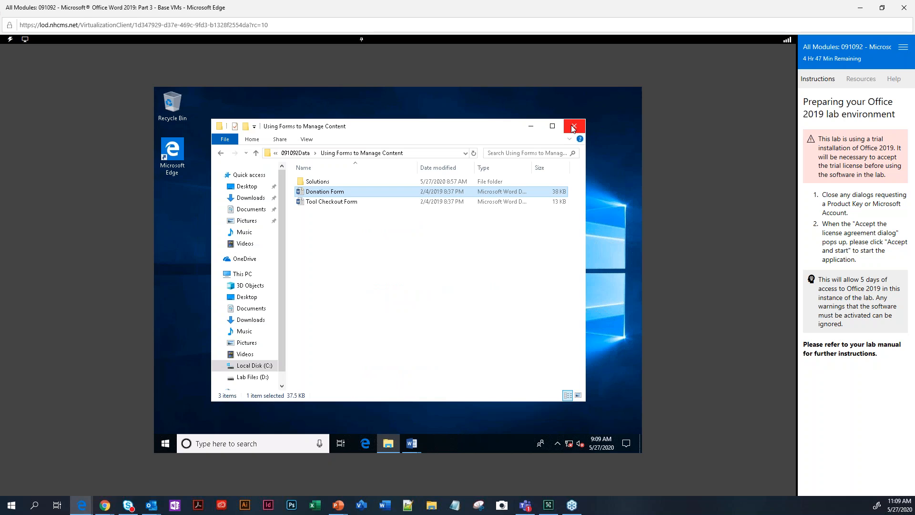
{"action": "left_click", "coordinate": [574, 126]}
{"action": "left_click", "coordinate": [405, 445]}
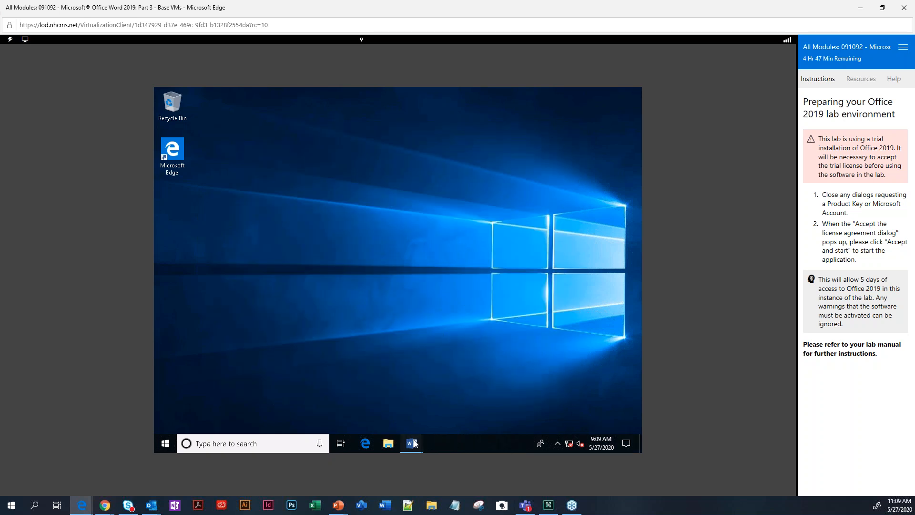
{"action": "left_click", "coordinate": [436, 420]}
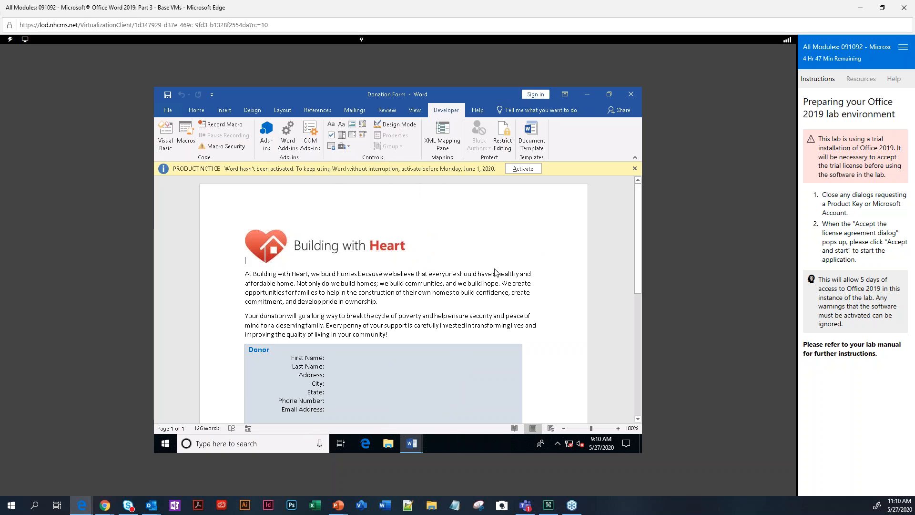
Scroll the Donation Form back up to the top of the page.
{"action": "scroll", "coordinate": [496, 273], "scroll_direction": "up", "scroll_amount": 3}
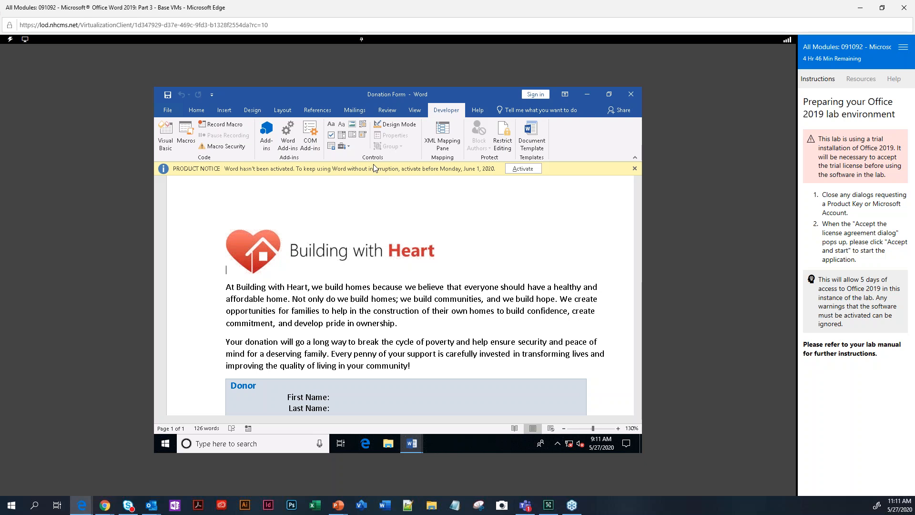
Browse the Legacy Forms gallery, dismiss it, and put the cursor inside the form table.
{"action": "left_click", "coordinate": [348, 148]}
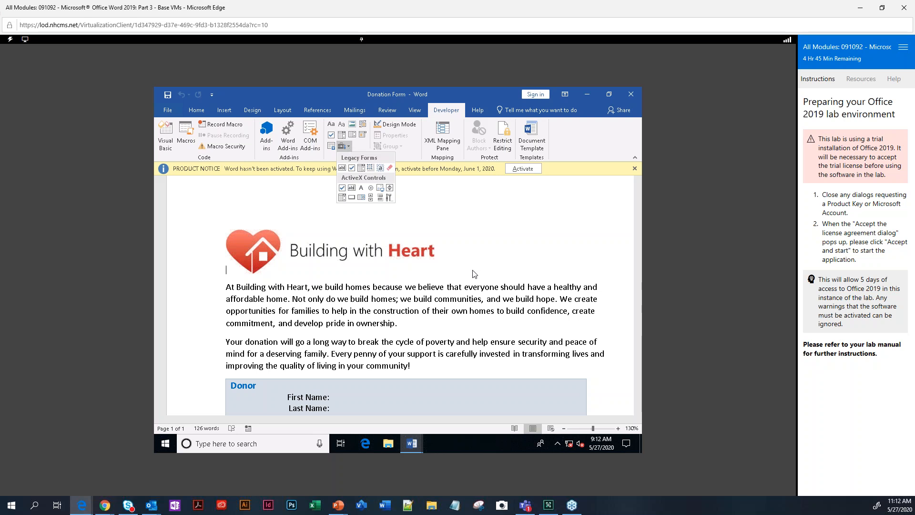
{"action": "scroll", "coordinate": [472, 309], "scroll_direction": "down", "scroll_amount": 3}
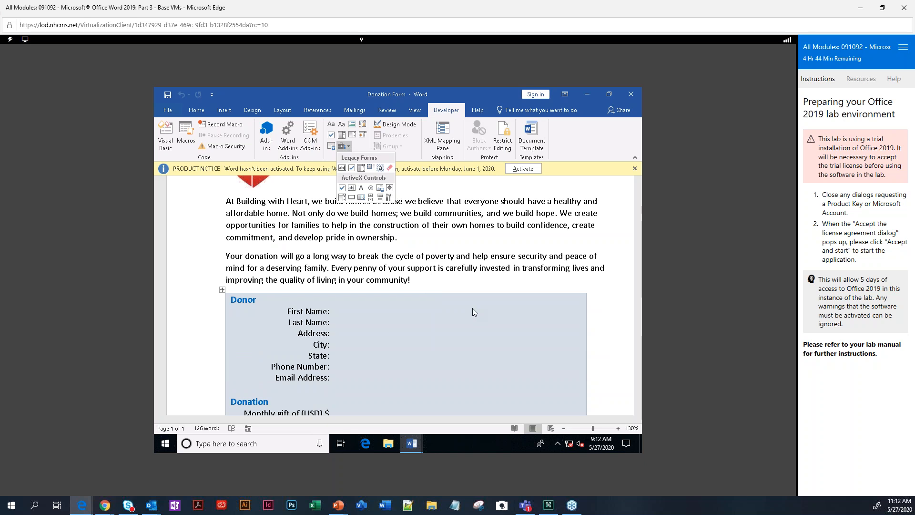
{"action": "scroll", "coordinate": [411, 336], "scroll_direction": "down", "scroll_amount": 3}
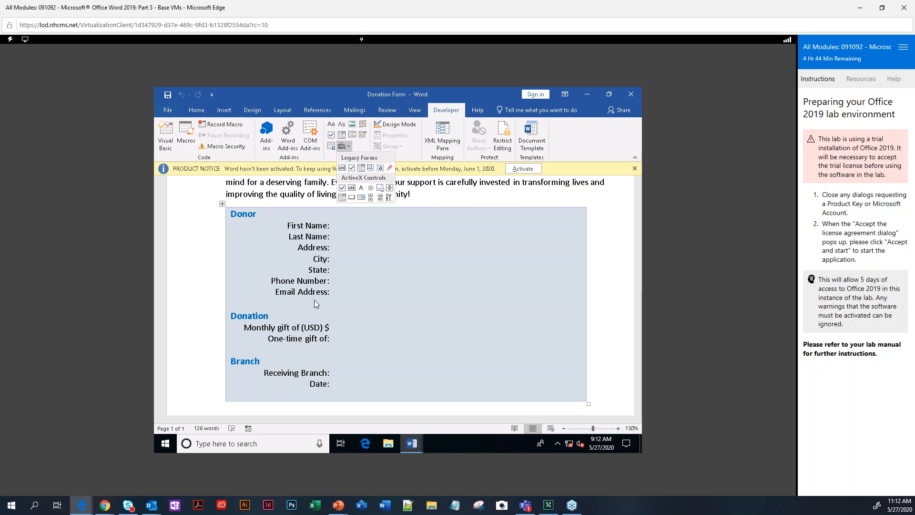
{"action": "left_click", "coordinate": [223, 204]}
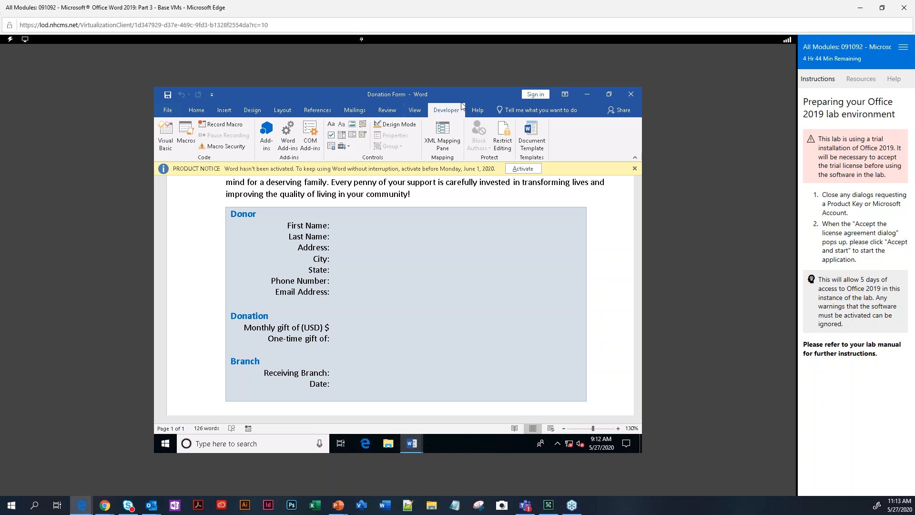
{"action": "left_click", "coordinate": [255, 225]}
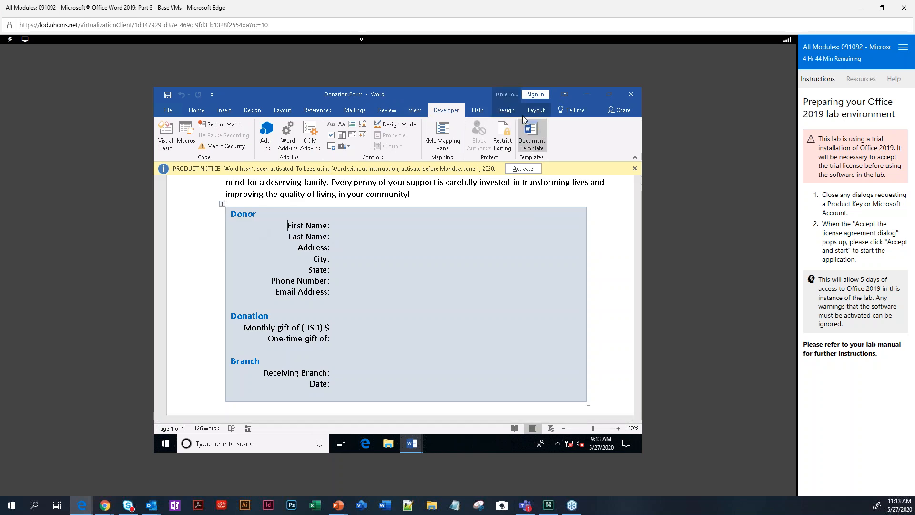
Switch from the Table Design tab to the Table Layout tab for the form table.
{"action": "left_click", "coordinate": [506, 111]}
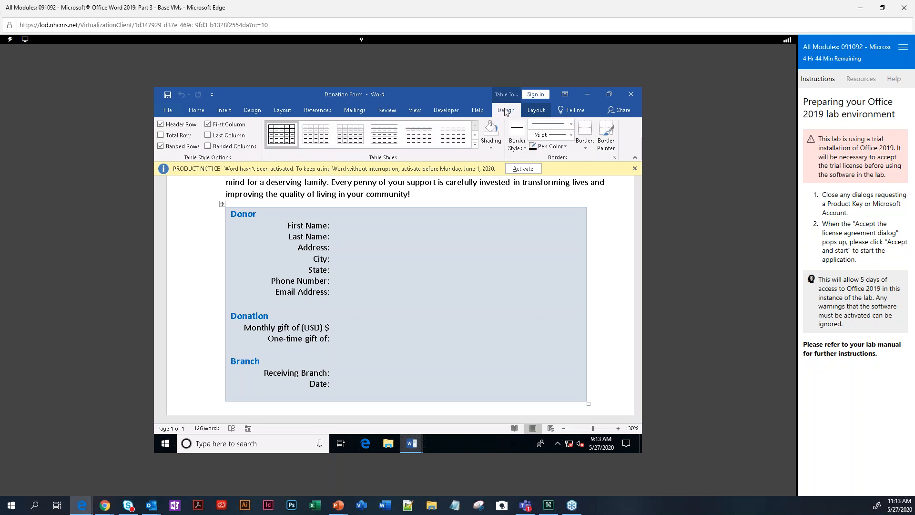
{"action": "left_click", "coordinate": [535, 114]}
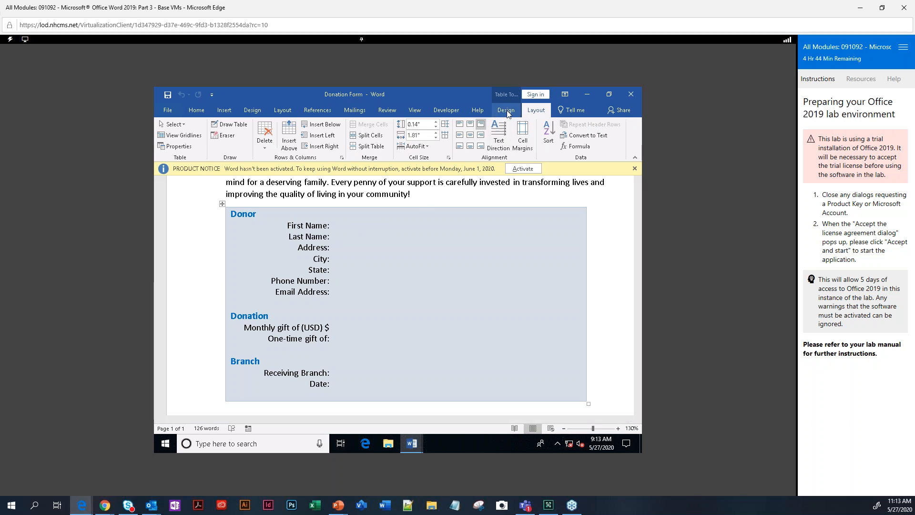
Show the table gridlines, put the cursor in the First Name answer cell, and return to Developer.
{"action": "left_click", "coordinate": [184, 138]}
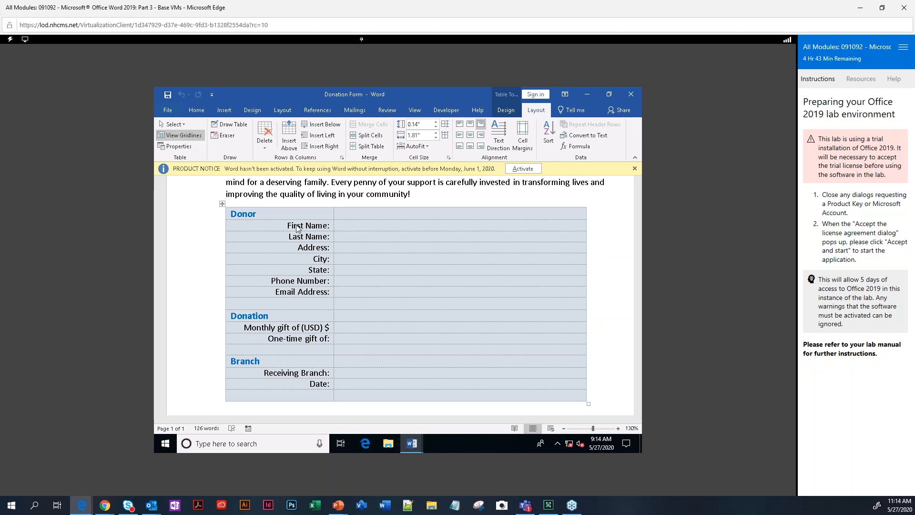
{"action": "left_click", "coordinate": [356, 227]}
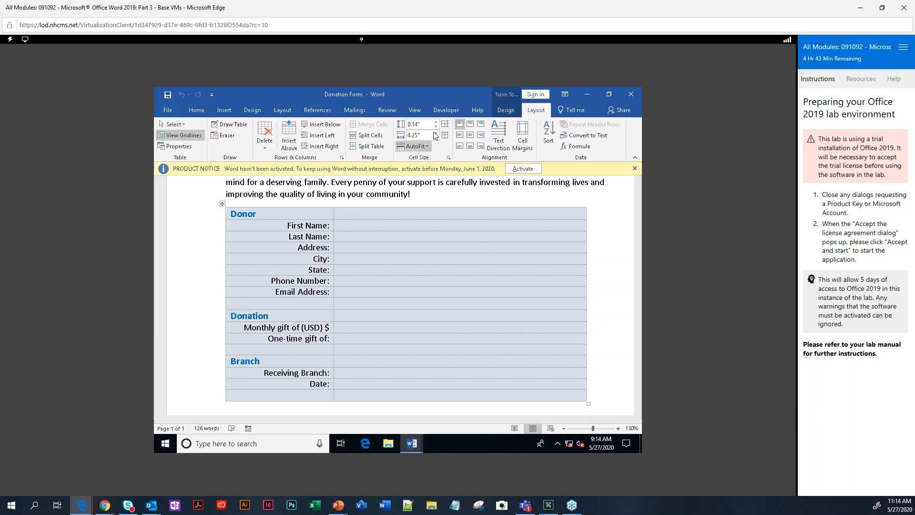
{"action": "left_click", "coordinate": [444, 111]}
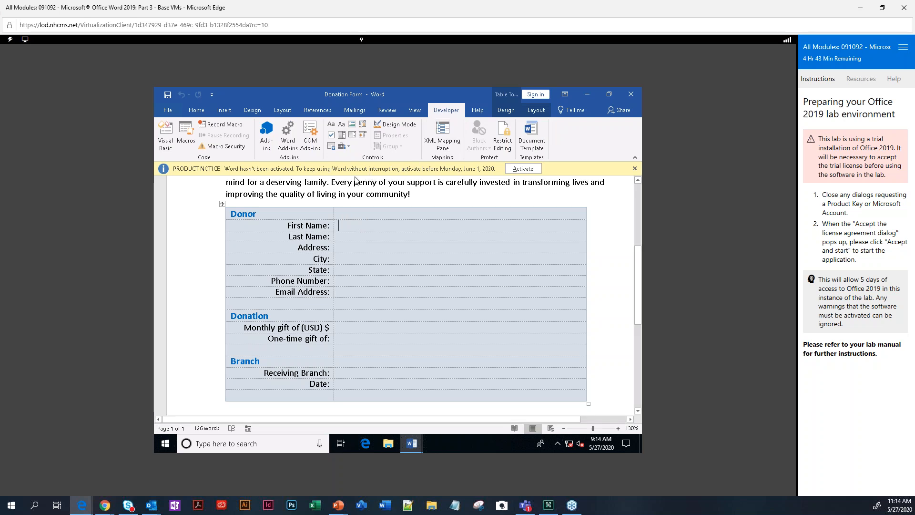
Add plain text content controls to the First Name, Last Name, Address and City answer cells.
{"action": "left_click", "coordinate": [341, 124]}
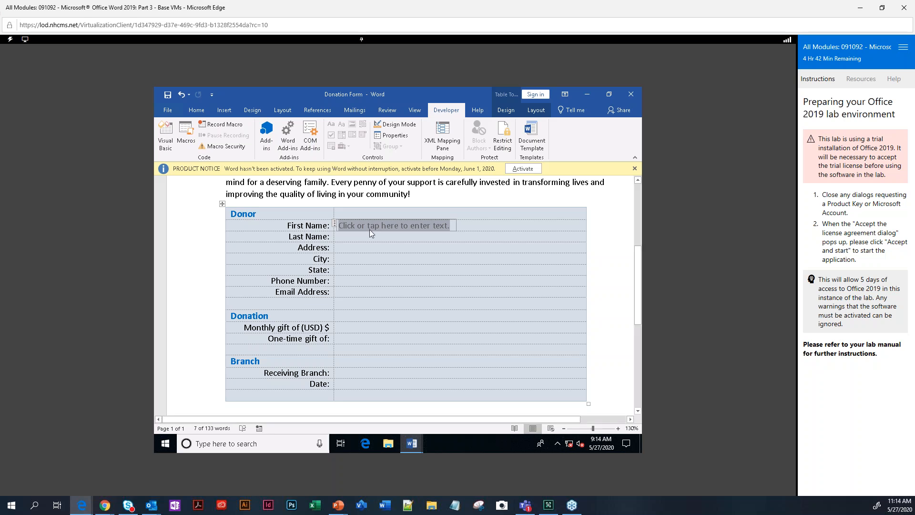
{"action": "left_click", "coordinate": [340, 238]}
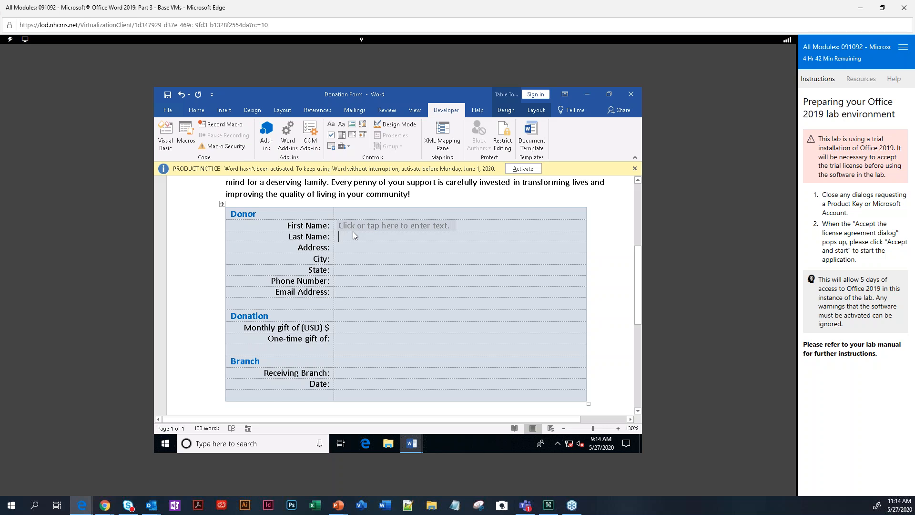
{"action": "left_click", "coordinate": [342, 125]}
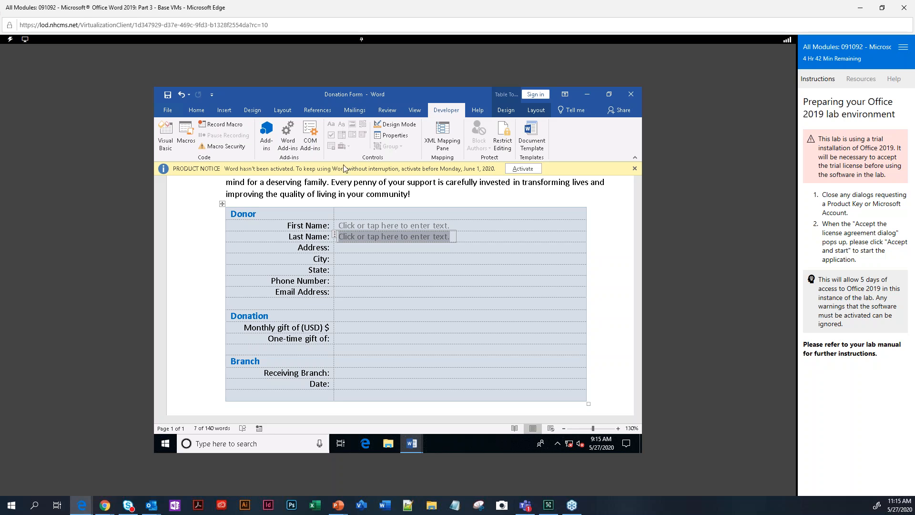
{"action": "left_click", "coordinate": [341, 247]}
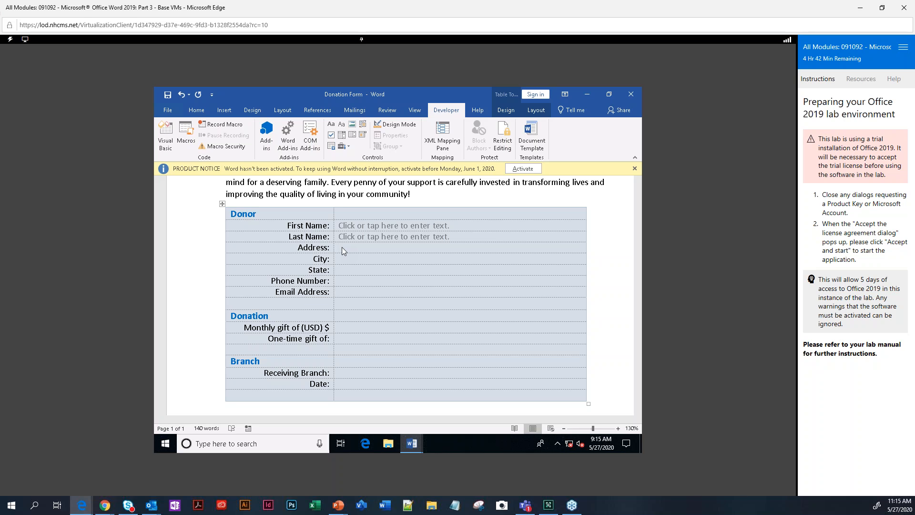
{"action": "key", "text": "ctrl+y"}
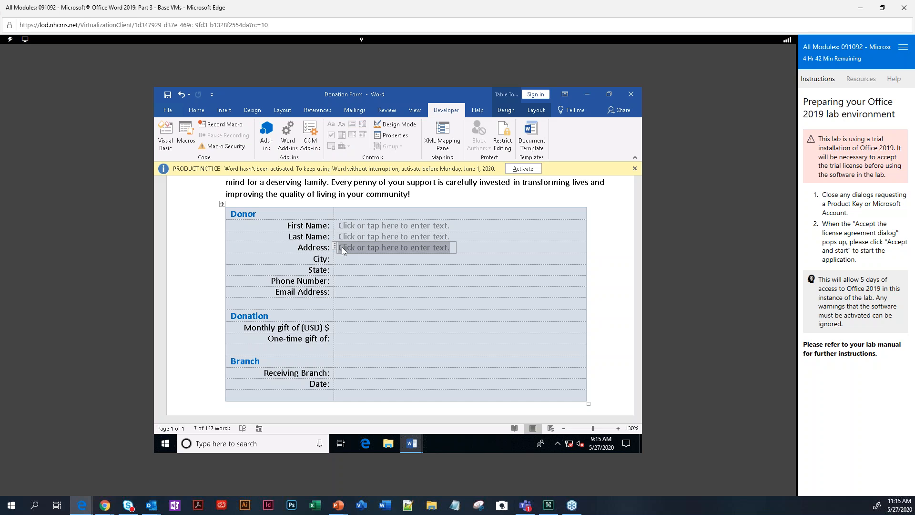
{"action": "left_click", "coordinate": [338, 259]}
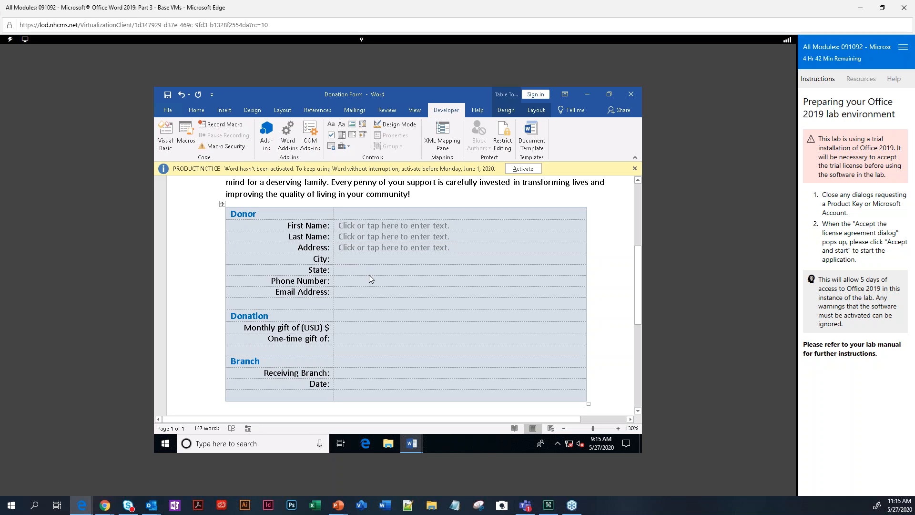
{"action": "key", "text": "ctrl+y"}
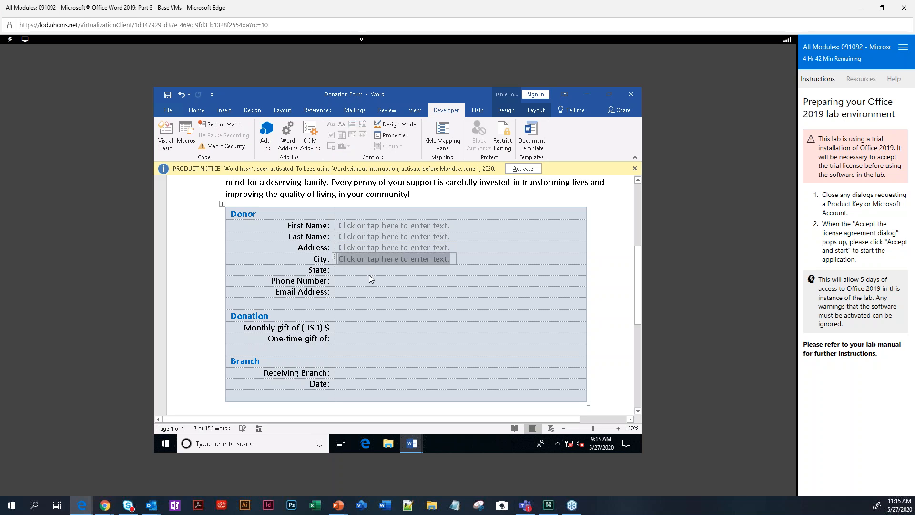
Repeat plain text controls in the State, Phone Number and Email Address answer cells.
{"action": "left_click", "coordinate": [369, 274]}
{"action": "key", "text": "ctrl+y"}
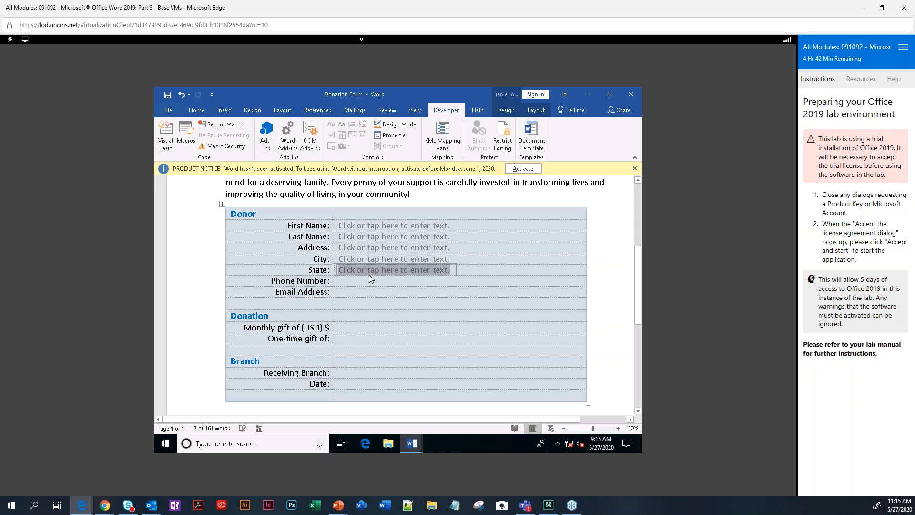
{"action": "key", "text": "Down"}
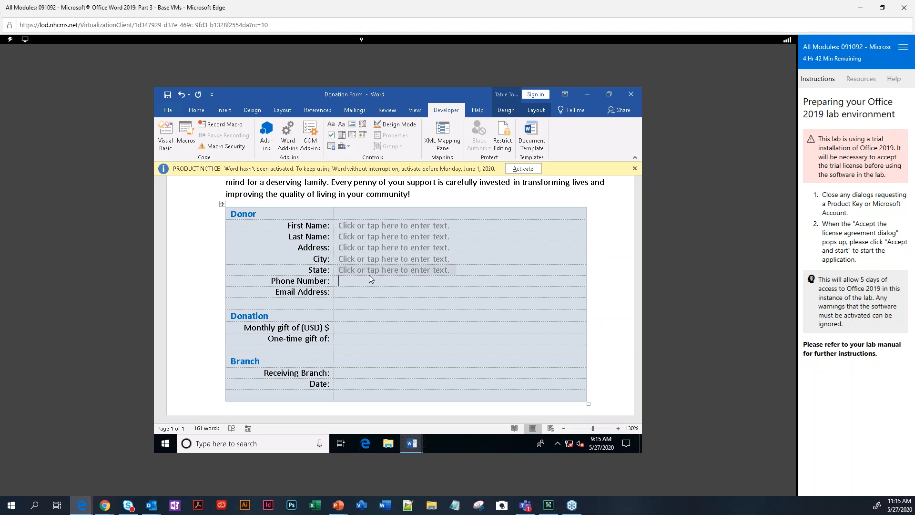
{"action": "key", "text": "ctrl+y"}
{"action": "key", "text": "Down"}
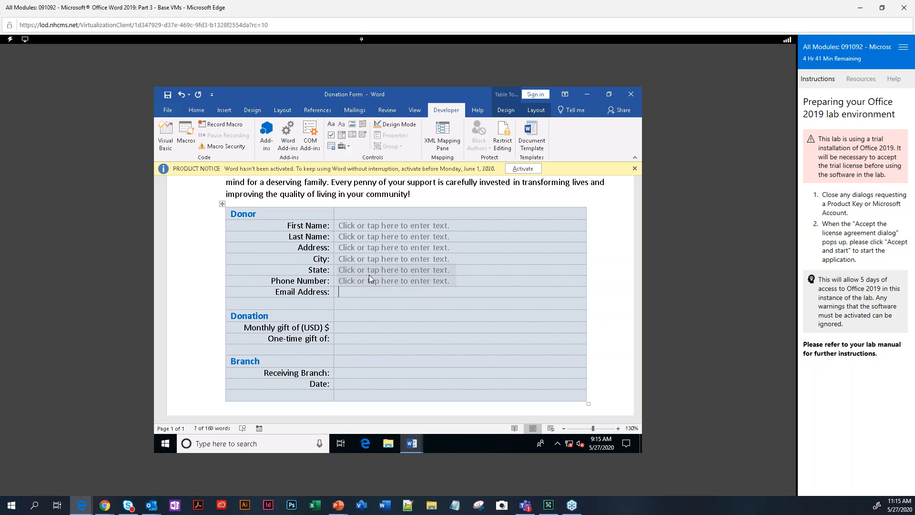
{"action": "key", "text": "ctrl+y"}
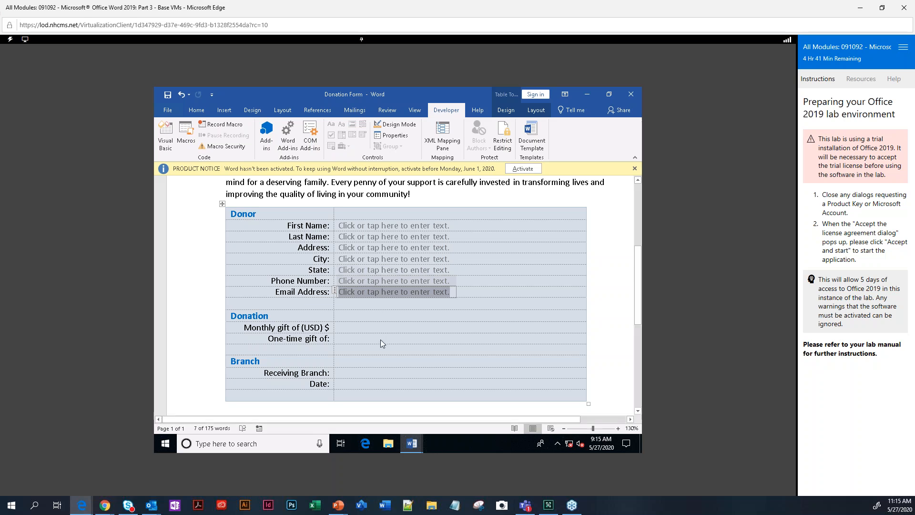
Add plain text controls to the Monthly gift and One-time gift cells using F4.
{"action": "left_click", "coordinate": [344, 328]}
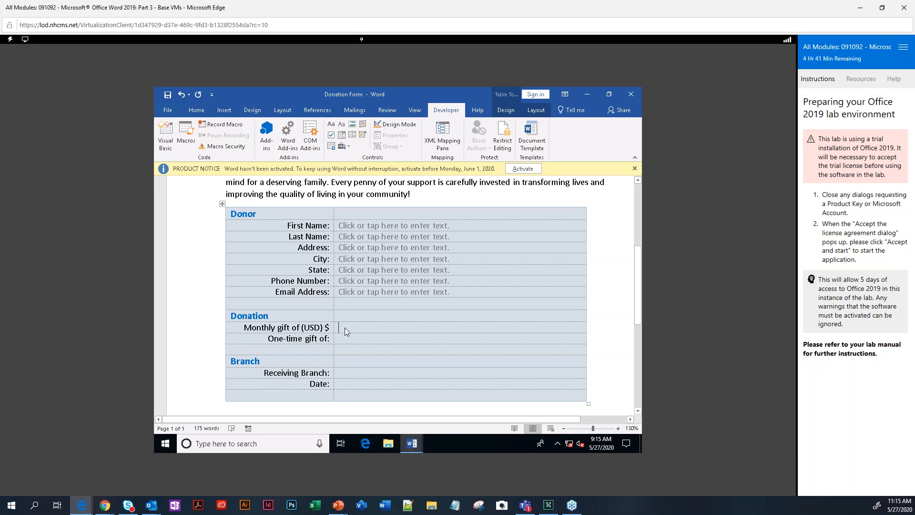
{"action": "key", "text": "F4"}
{"action": "key", "text": "Down"}
{"action": "key", "text": "F4"}
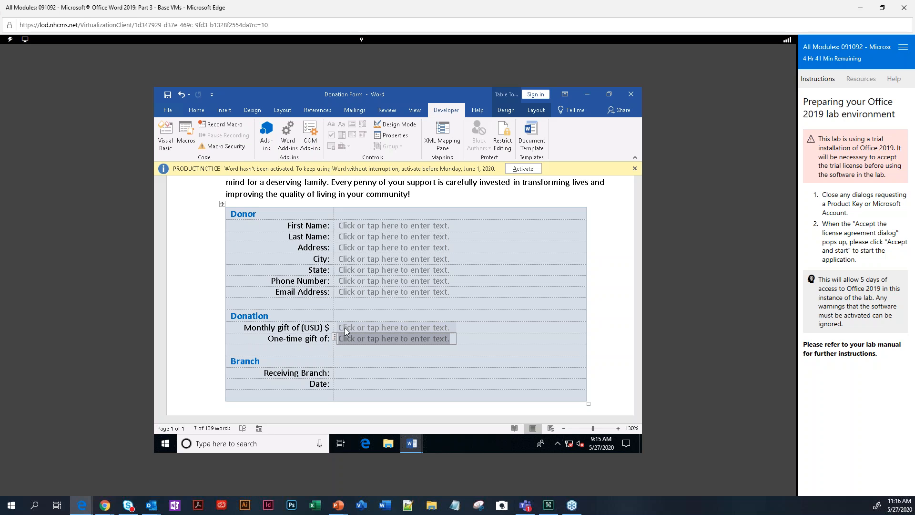
{"action": "left_click", "coordinate": [341, 376]}
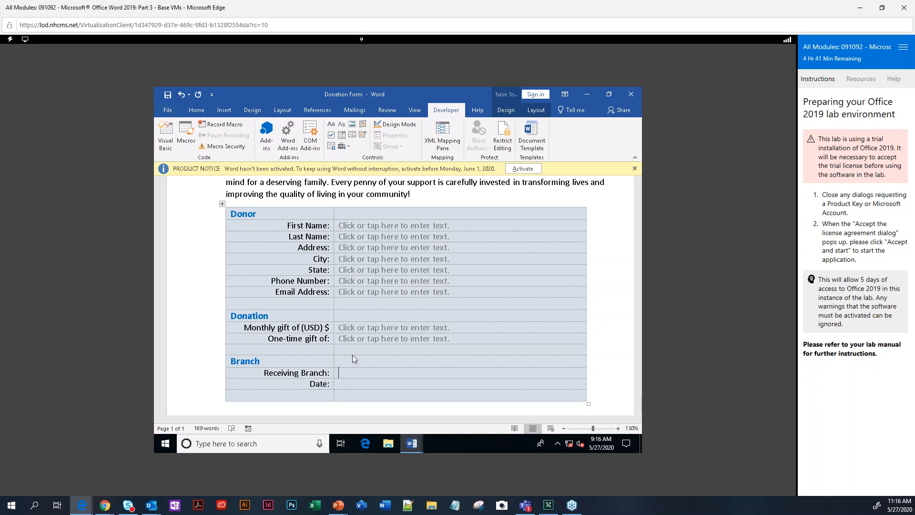
Insert a drop-down list in Receiving Branch and title it Branch, leaving deletion unlocked.
{"action": "left_click", "coordinate": [353, 136]}
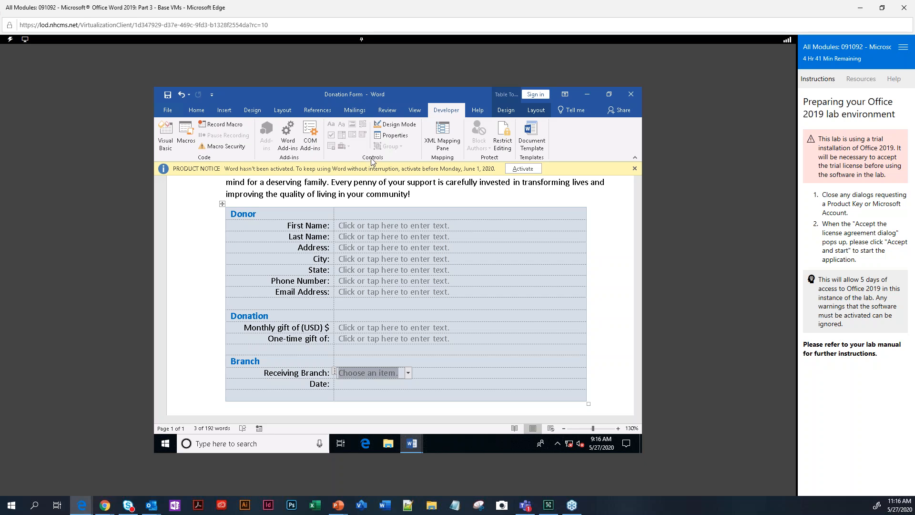
{"action": "left_click", "coordinate": [401, 138]}
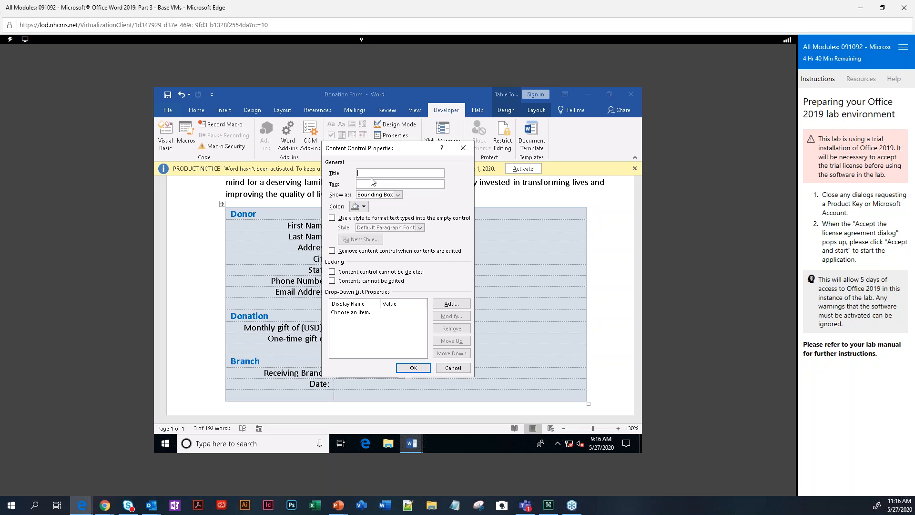
{"action": "type", "text": "Branch"}
{"action": "left_click", "coordinate": [333, 272]}
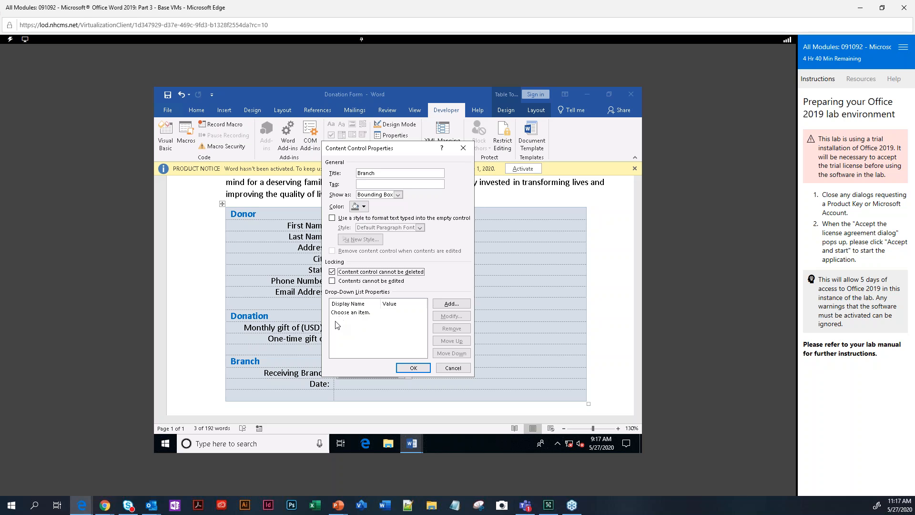
{"action": "key", "text": "space"}
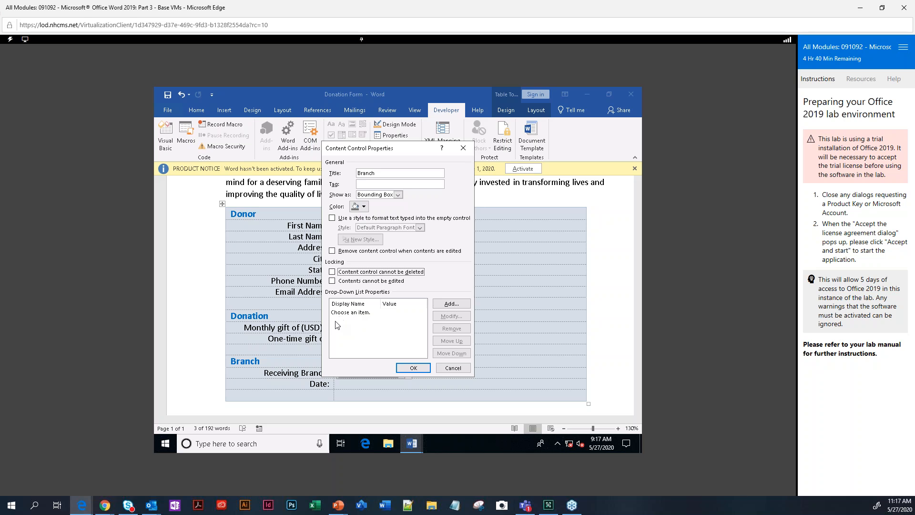
Add Downtown, Western King County and Eastern King County as Branch choices, then close properties.
{"action": "left_click", "coordinate": [451, 303]}
{"action": "type", "text": "Downtown"}
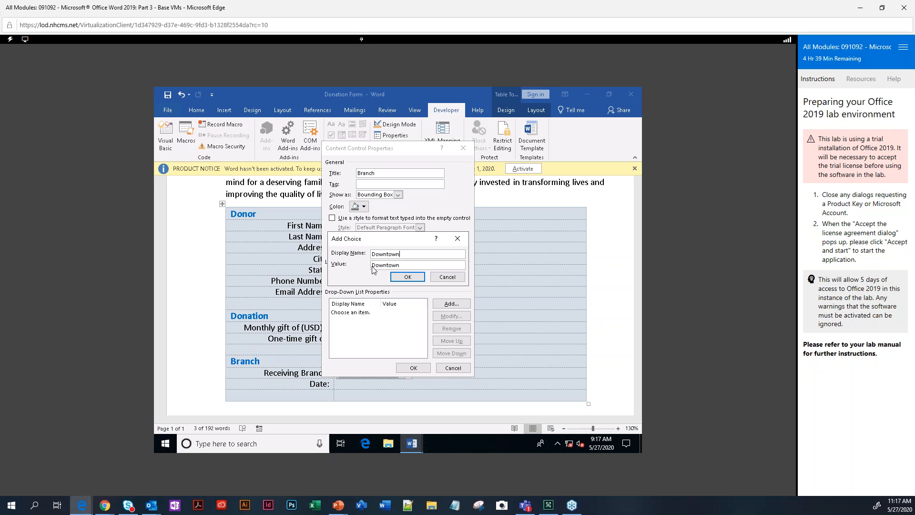
{"action": "left_click", "coordinate": [409, 279]}
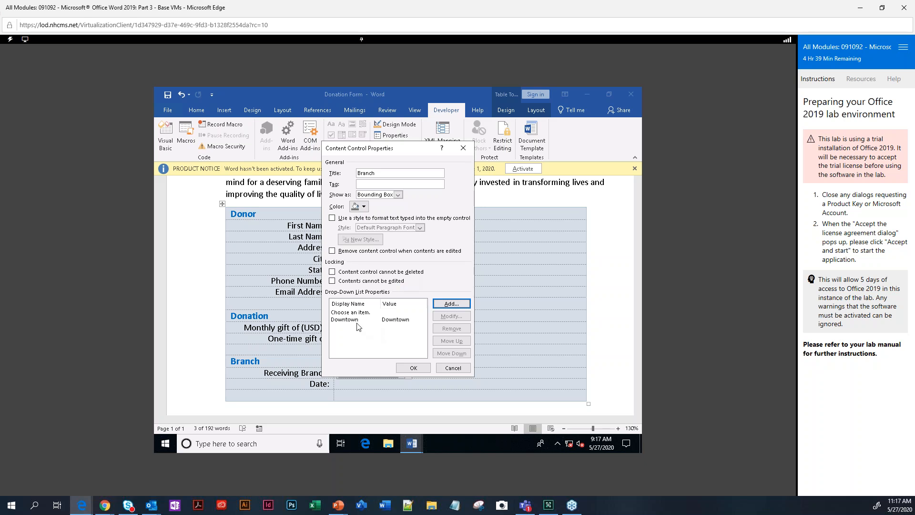
{"action": "left_click", "coordinate": [450, 304]}
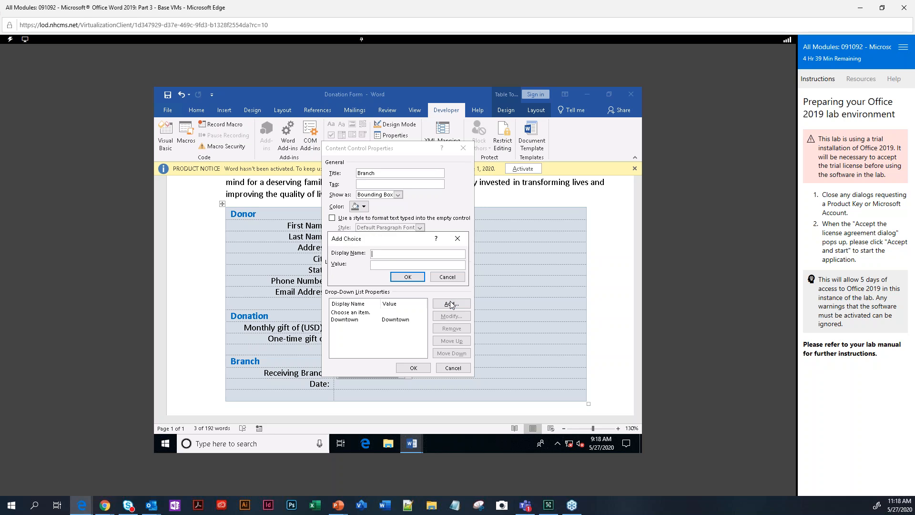
{"action": "type", "text": "Western King County"}
{"action": "left_click", "coordinate": [407, 277]}
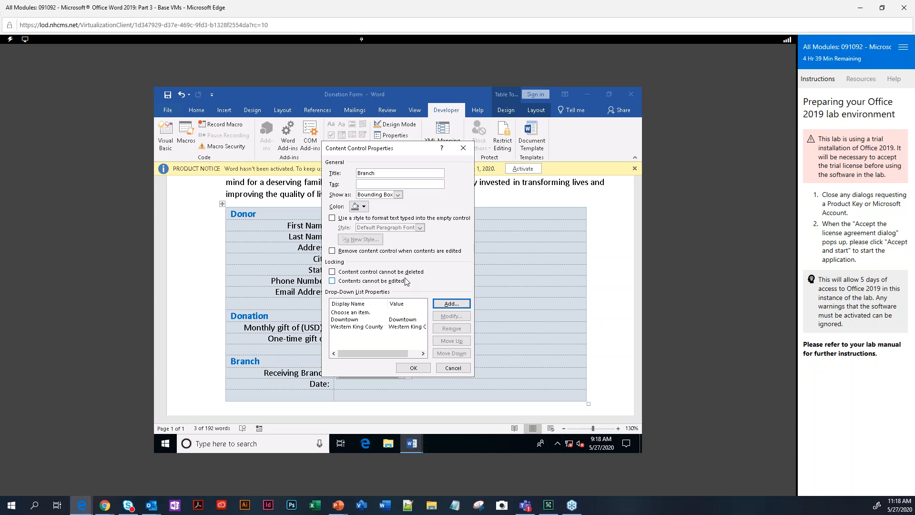
{"action": "left_click", "coordinate": [460, 305]}
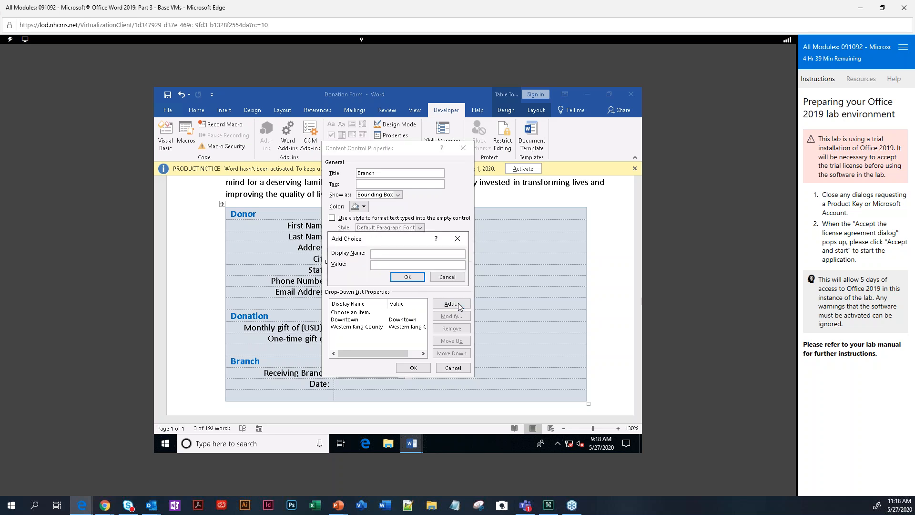
{"action": "type", "text": "Eastern King County"}
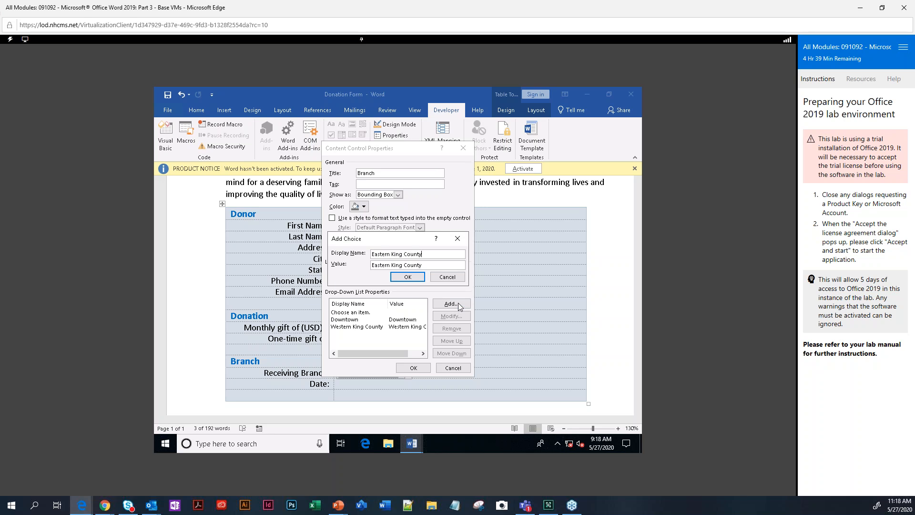
{"action": "left_click", "coordinate": [399, 277]}
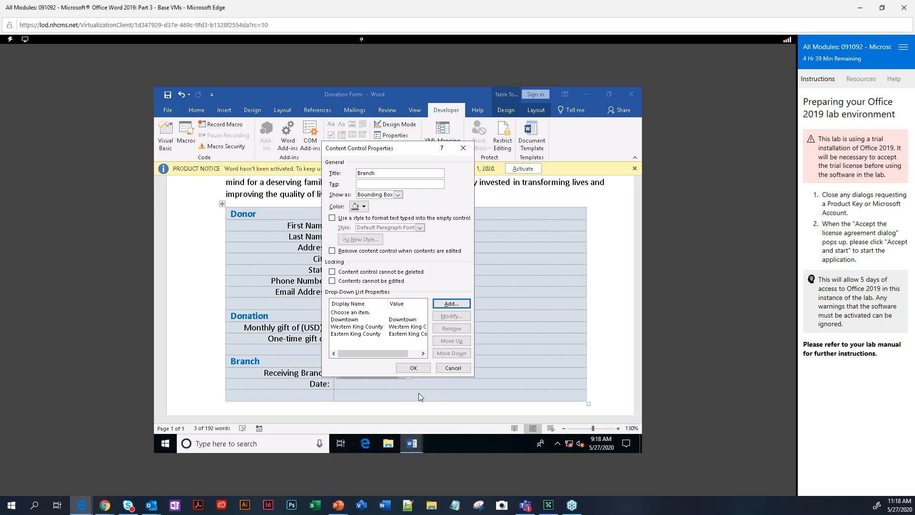
{"action": "left_click", "coordinate": [408, 369]}
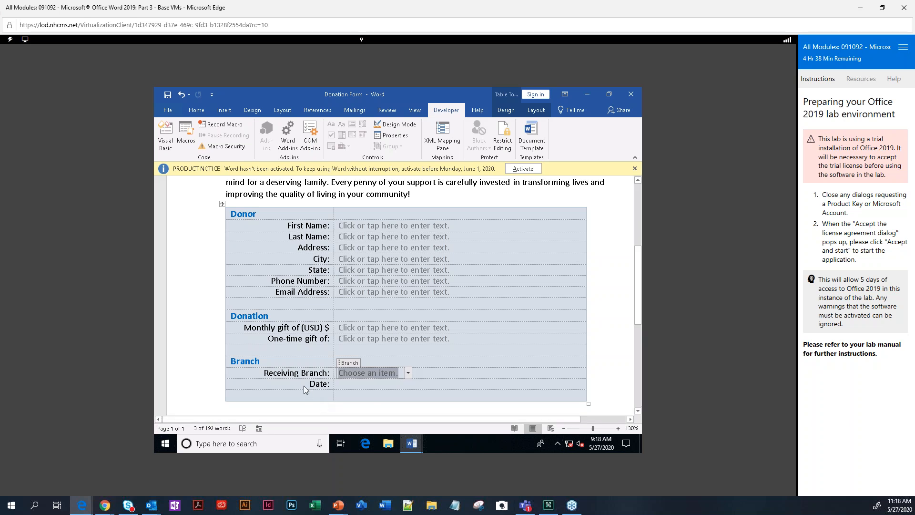
{"action": "left_click", "coordinate": [408, 373]}
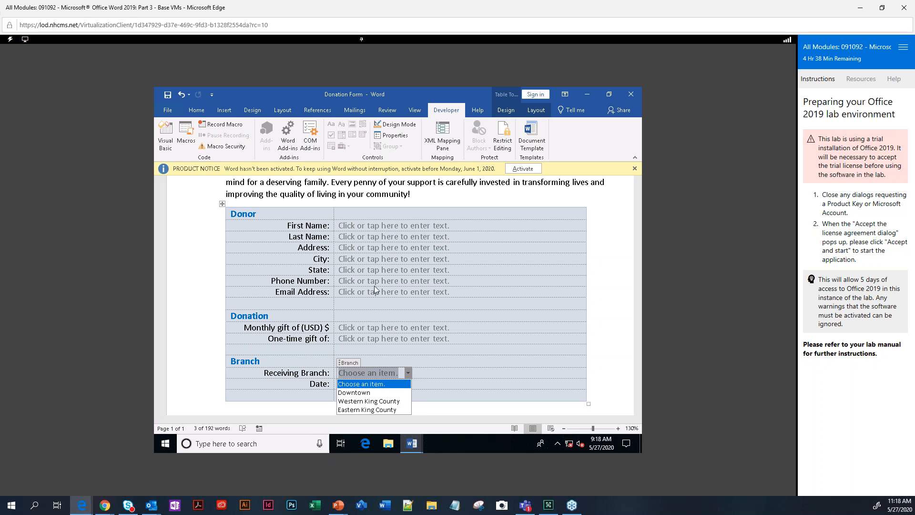
{"action": "left_click", "coordinate": [399, 136]}
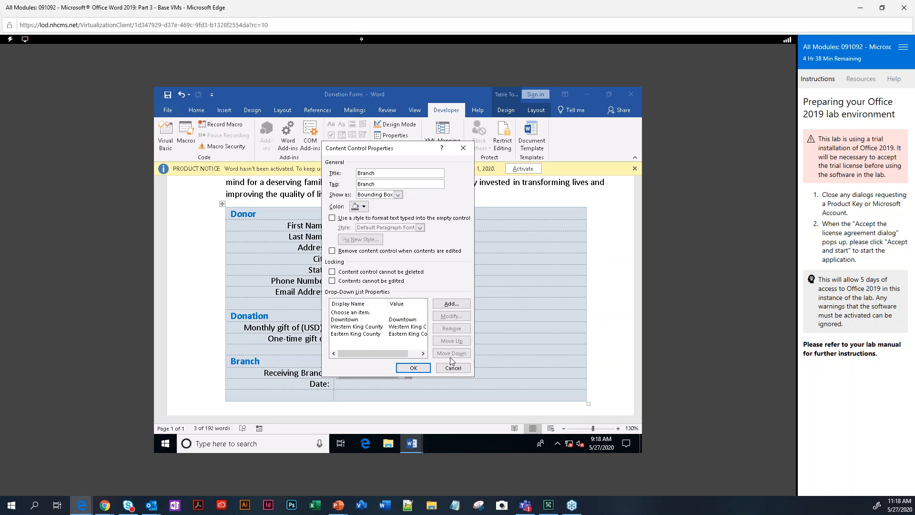
{"action": "left_click", "coordinate": [463, 148]}
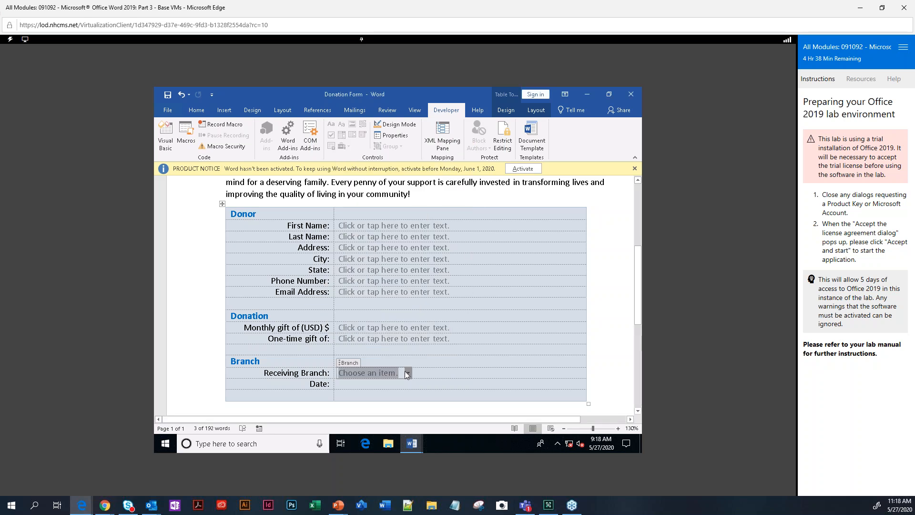
{"action": "left_click", "coordinate": [409, 373]}
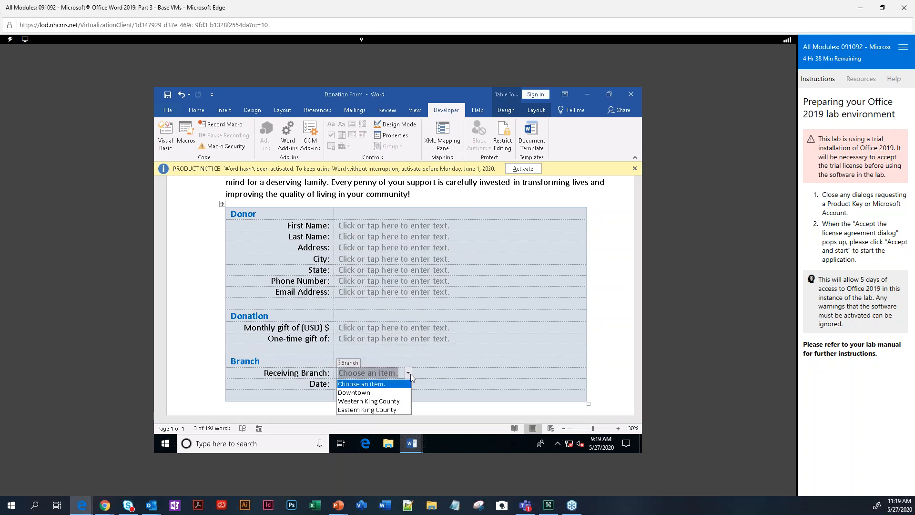
{"action": "left_click", "coordinate": [410, 373]}
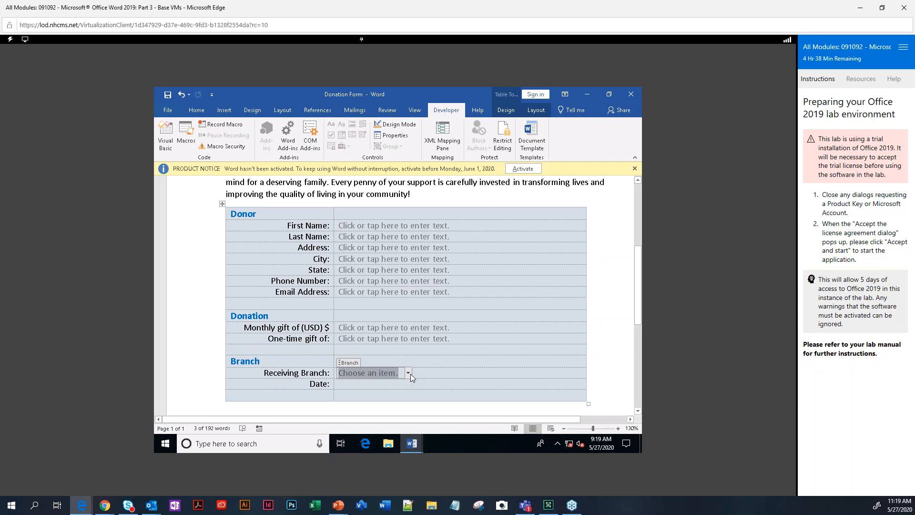
{"action": "left_click", "coordinate": [347, 385]}
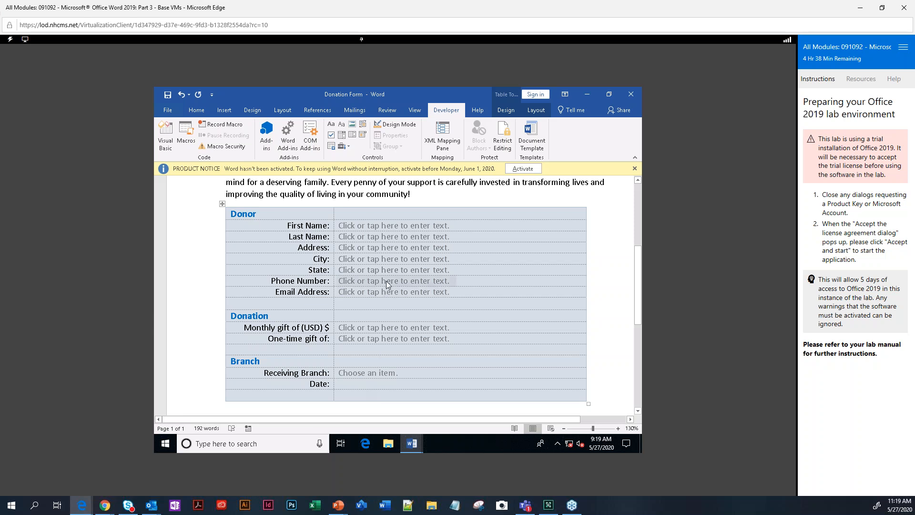
Insert a date picker in the Date cell and choose the dddd, MMMM d, yyyy format.
{"action": "left_click", "coordinate": [363, 136]}
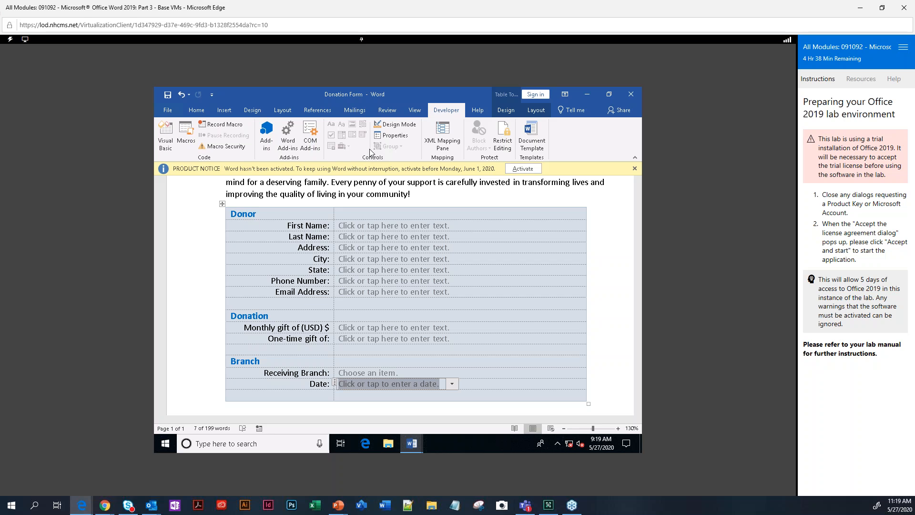
{"action": "left_click", "coordinate": [401, 136]}
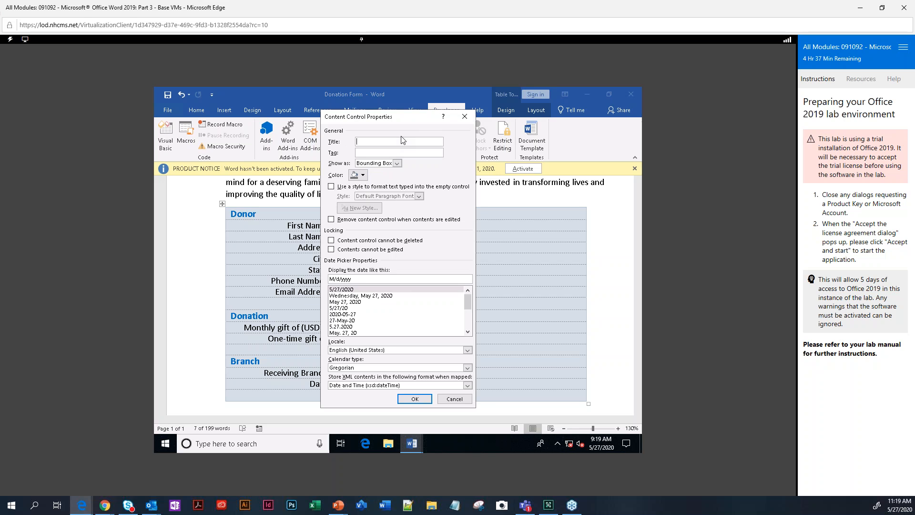
{"action": "left_click", "coordinate": [344, 296]}
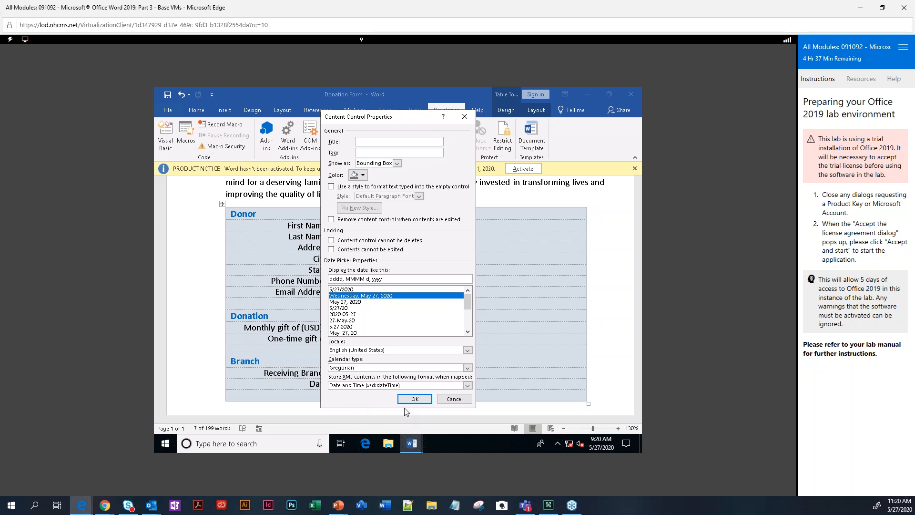
Confirm the date picker settings, then test its calendar and close it without picking a date.
{"action": "left_click", "coordinate": [413, 398]}
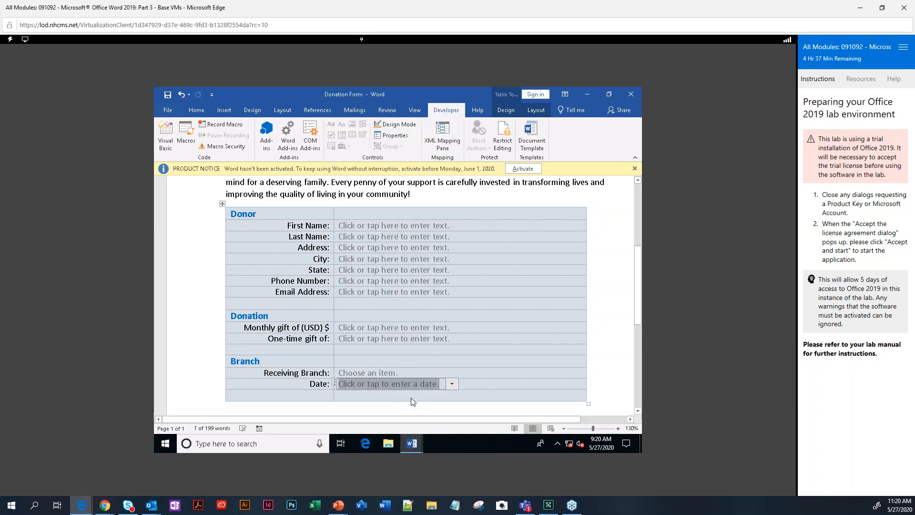
{"action": "left_click", "coordinate": [452, 385]}
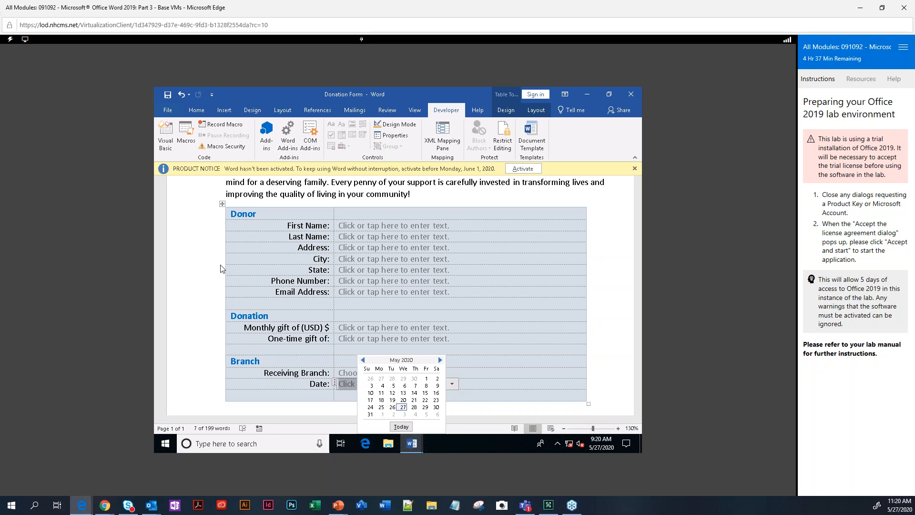
{"action": "left_click", "coordinate": [204, 261]}
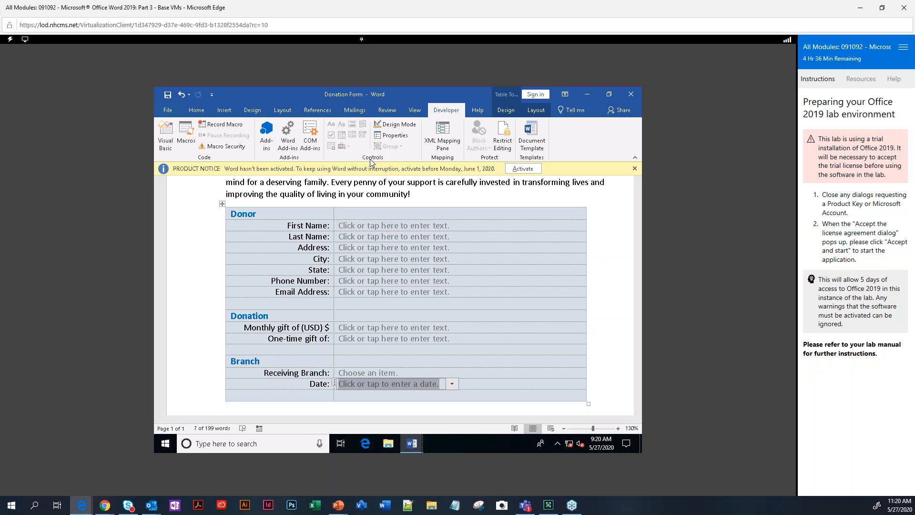
In Design Mode, replace the First Name placeholder with 'First name and middle initial'.
{"action": "left_click", "coordinate": [406, 126]}
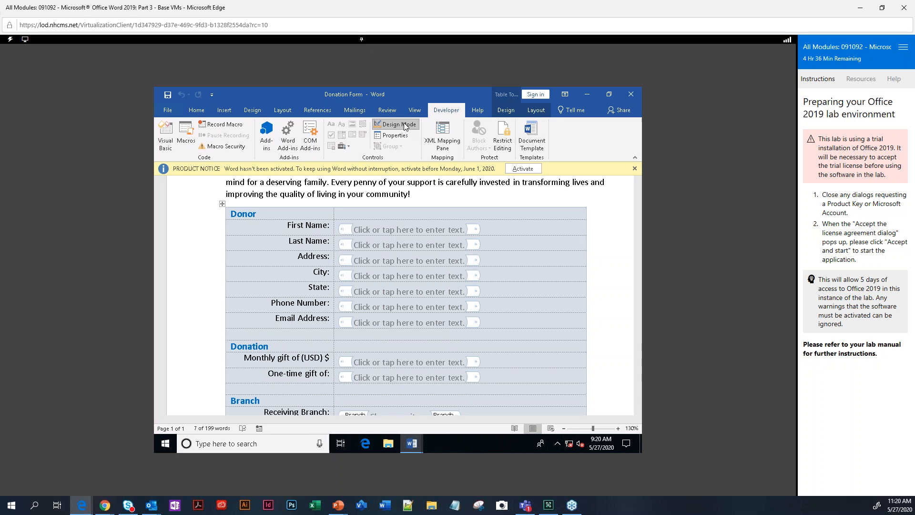
{"action": "left_click", "coordinate": [354, 233]}
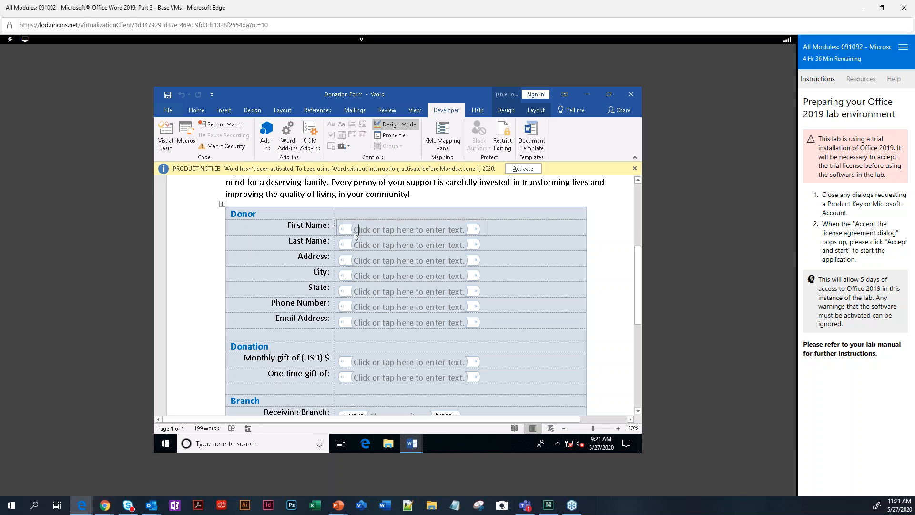
{"action": "left_click_drag", "start_coordinate": [354, 233], "coordinate": [442, 233]}
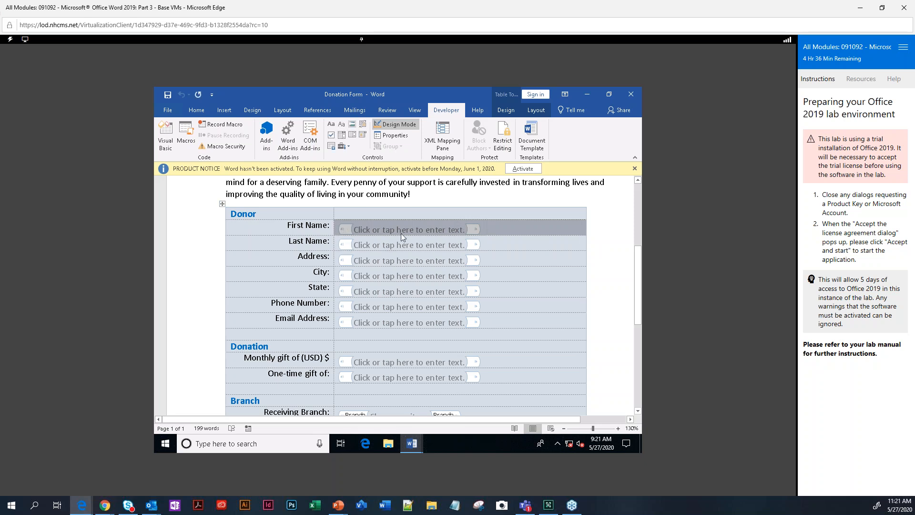
{"action": "left_click", "coordinate": [379, 231]}
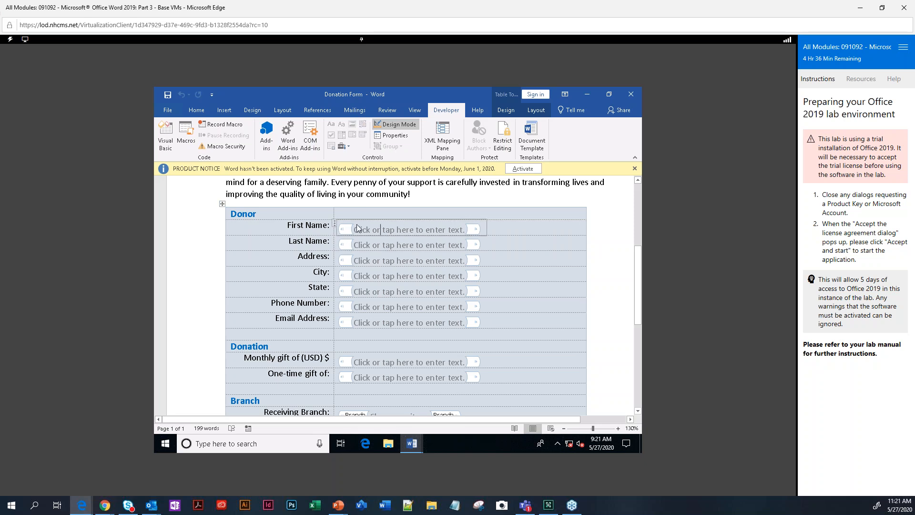
{"action": "left_click", "coordinate": [354, 229]}
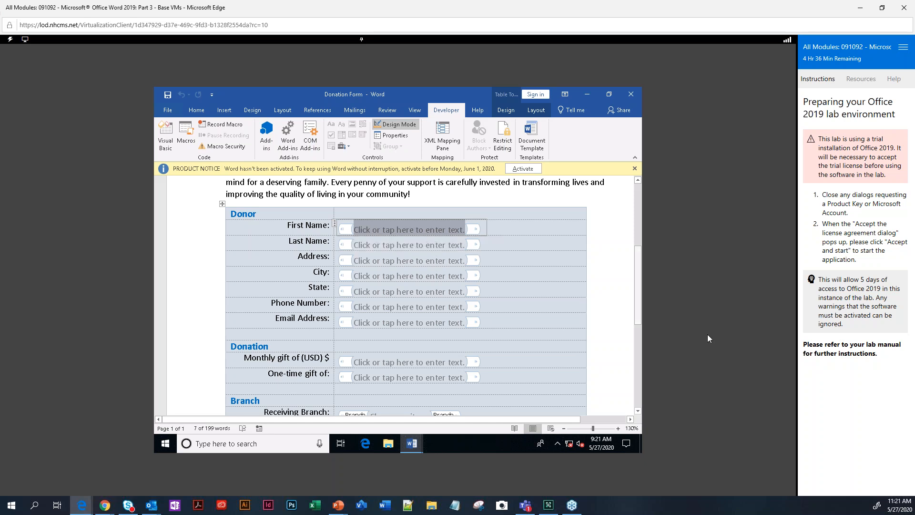
{"action": "type", "text": "Fi"}
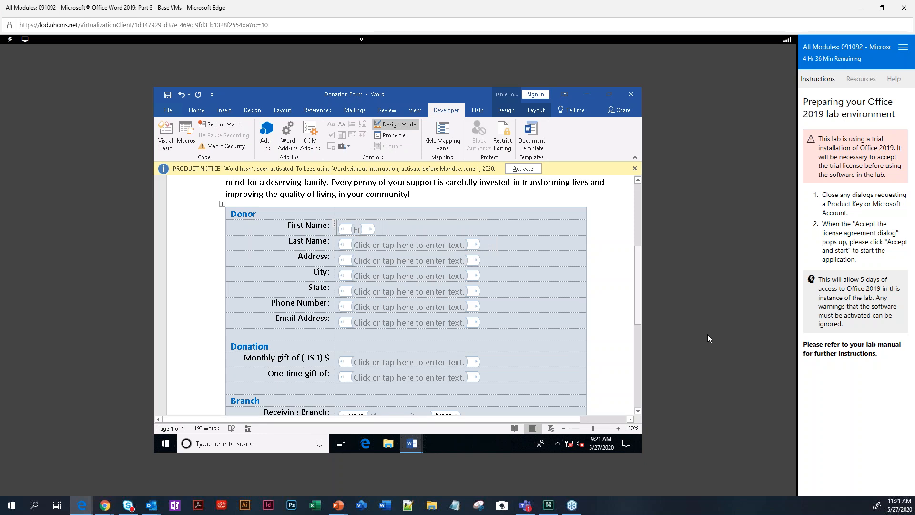
{"action": "type", "text": "rst"}
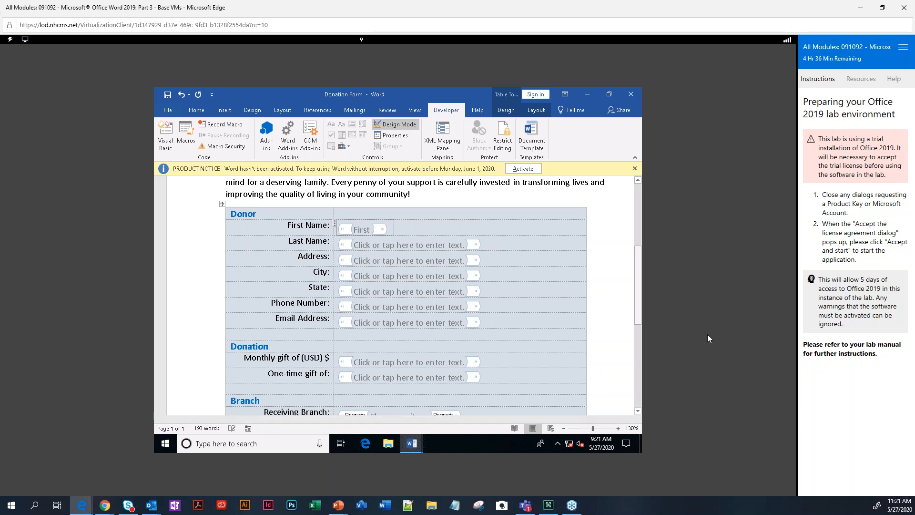
{"action": "type", "text": " name and middle "}
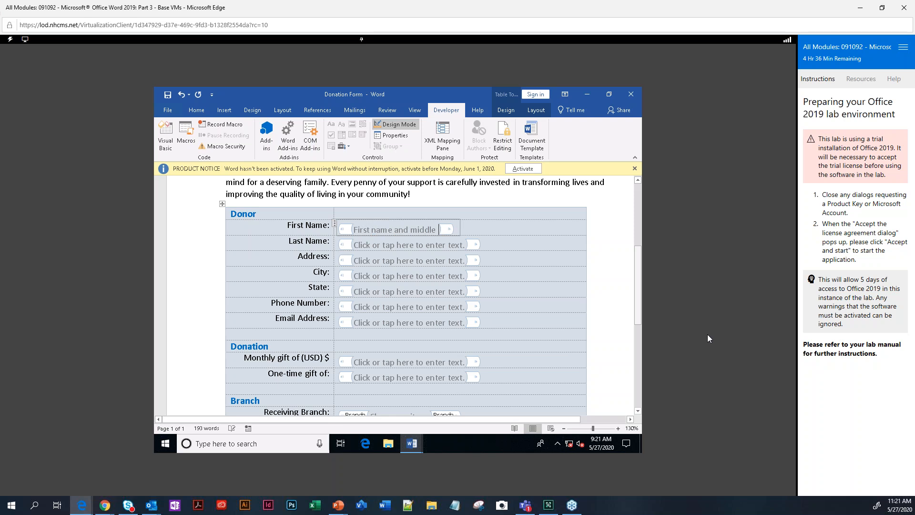
{"action": "type", "text": "ini"}
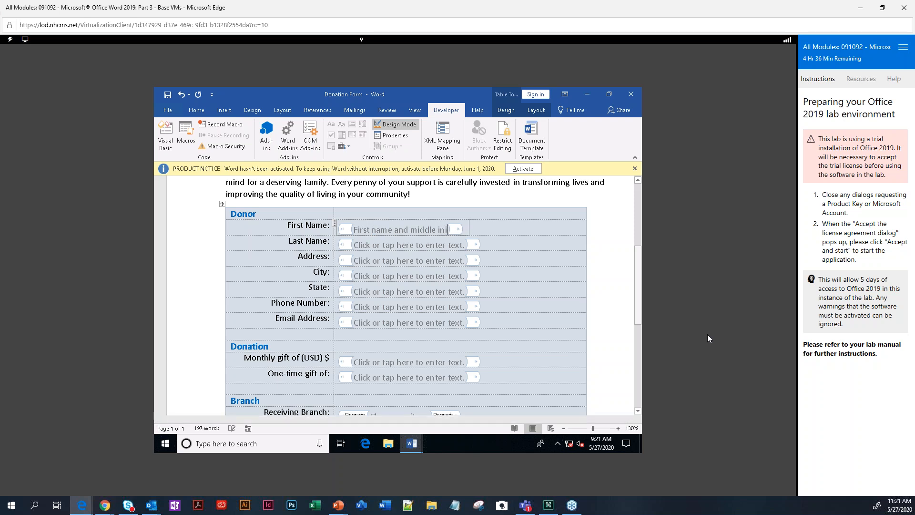
{"action": "type", "text": "tial"}
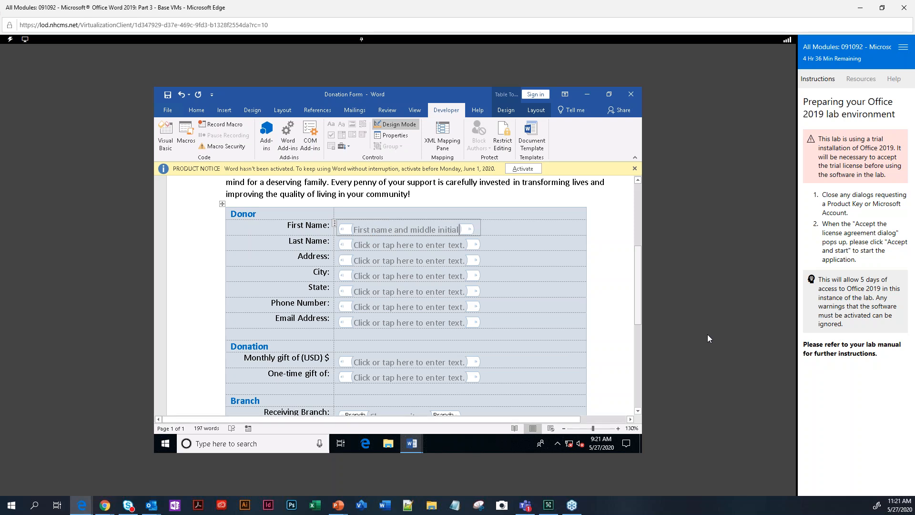
Format the new First Name placeholder as italic 10-pt text.
{"action": "double_click", "coordinate": [458, 229]}
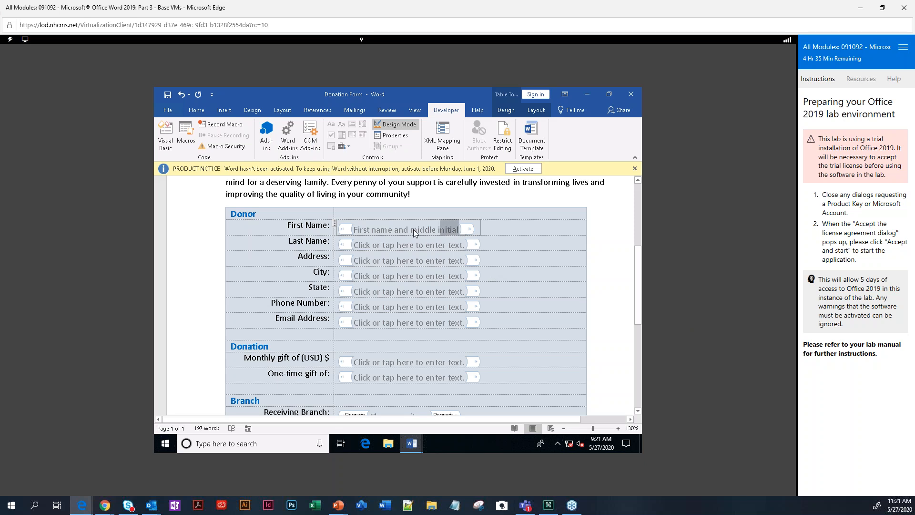
{"action": "left_click_drag", "start_coordinate": [384, 233], "coordinate": [362, 234]}
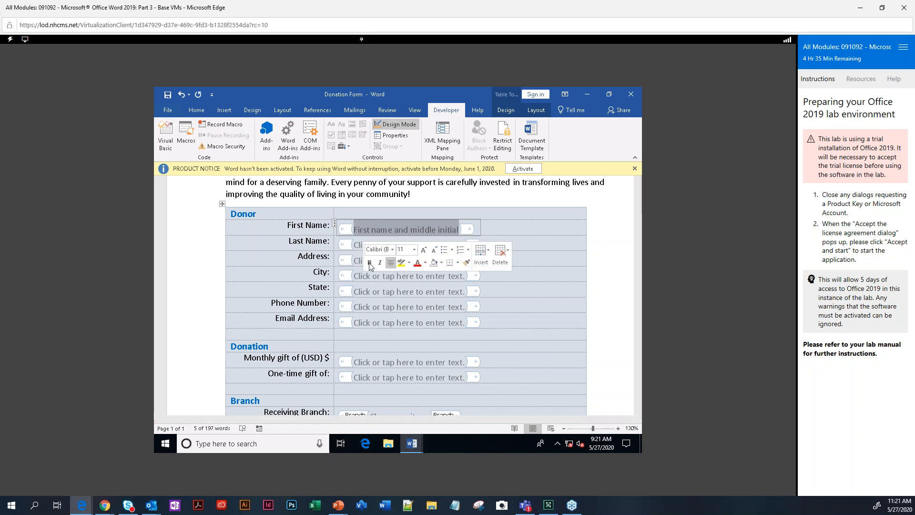
{"action": "left_click", "coordinate": [380, 265]}
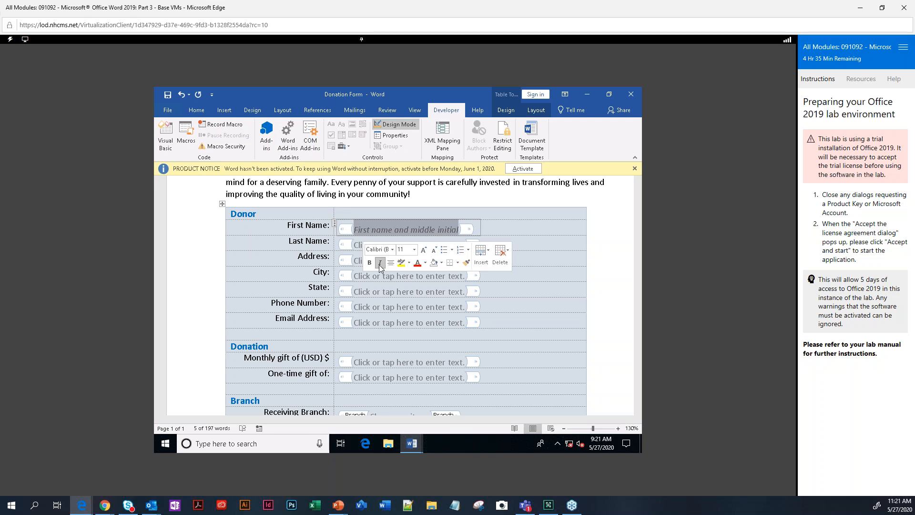
{"action": "left_click", "coordinate": [433, 252]}
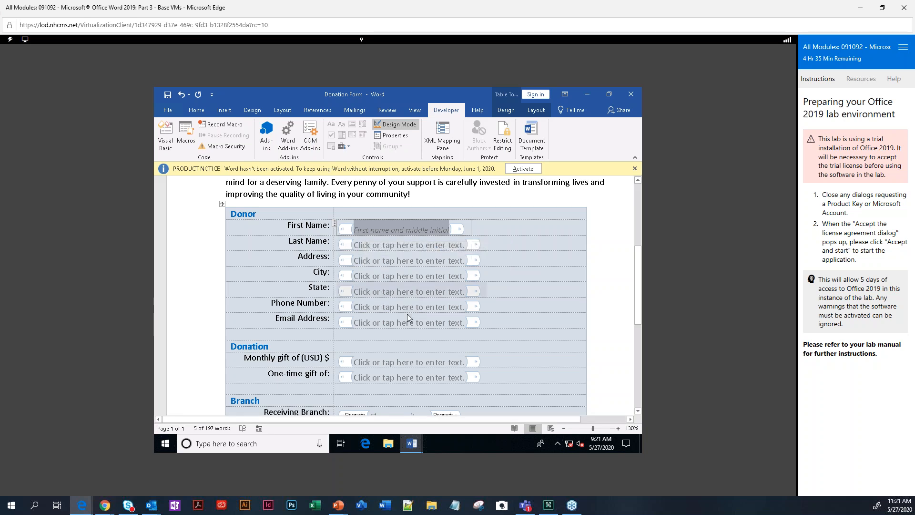
Replace the Phone Number placeholder with the prompt 'Enter a direct number'.
{"action": "left_click", "coordinate": [367, 307]}
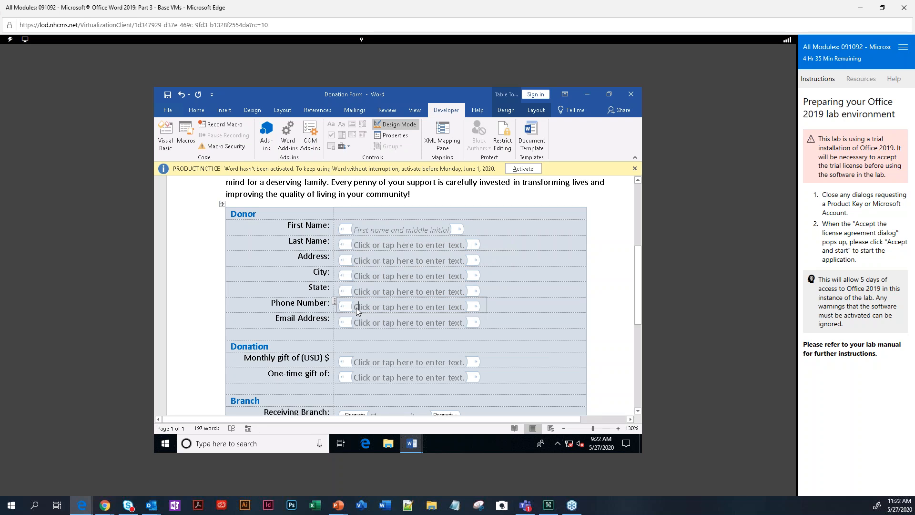
{"action": "left_click_drag", "start_coordinate": [355, 307], "coordinate": [359, 306]}
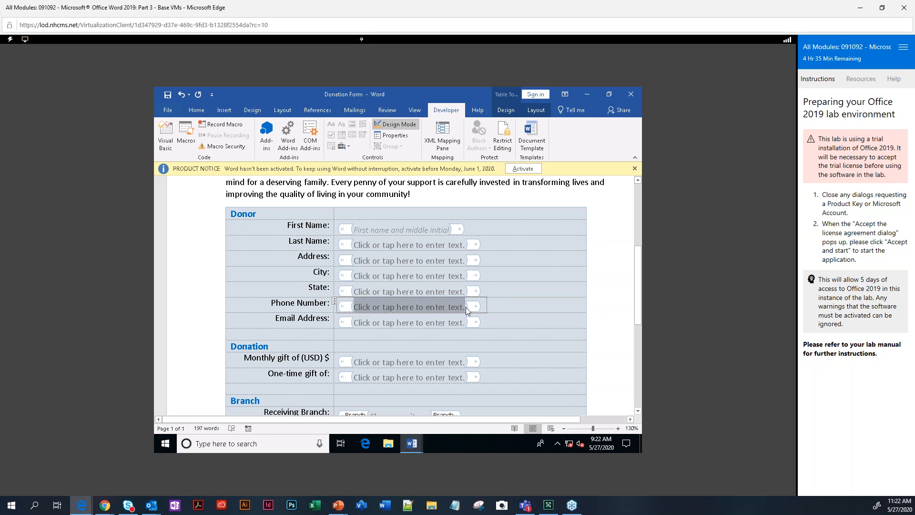
{"action": "left_click_drag", "start_coordinate": [465, 307], "coordinate": [465, 307]}
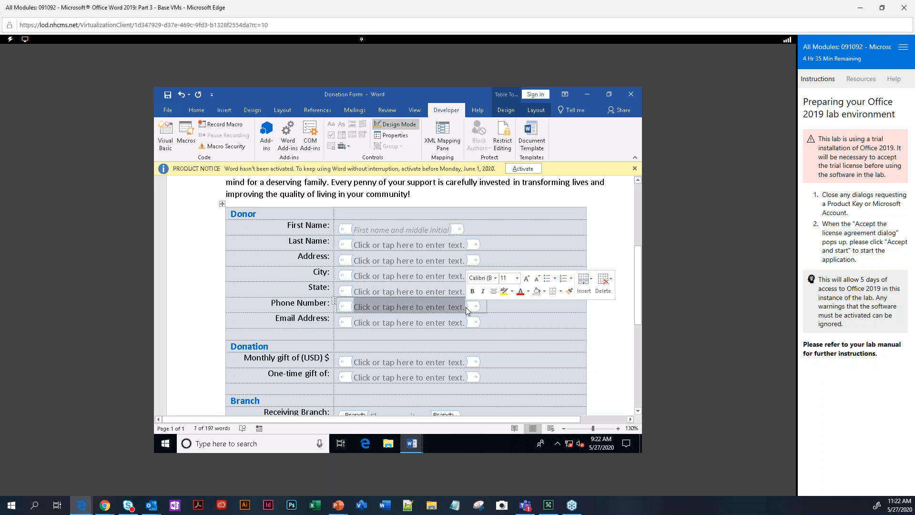
{"action": "type", "text": "Enter "}
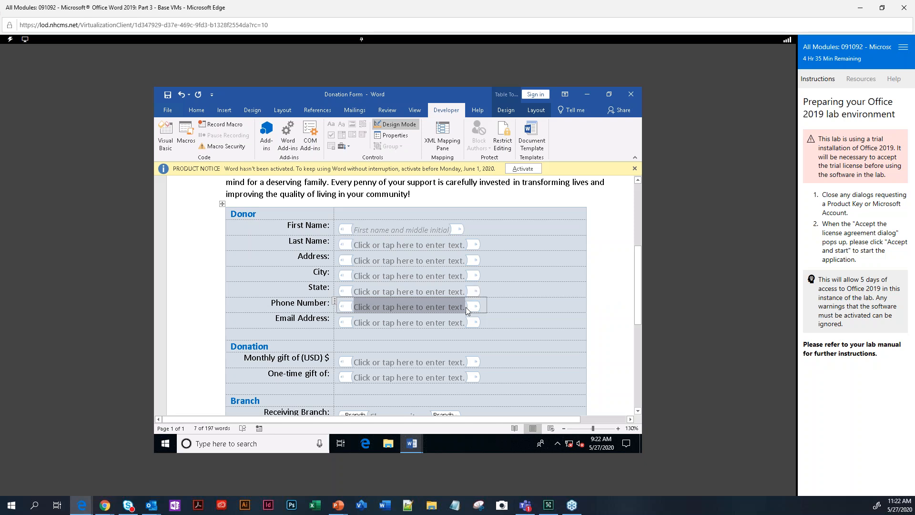
{"action": "type", "text": "a "}
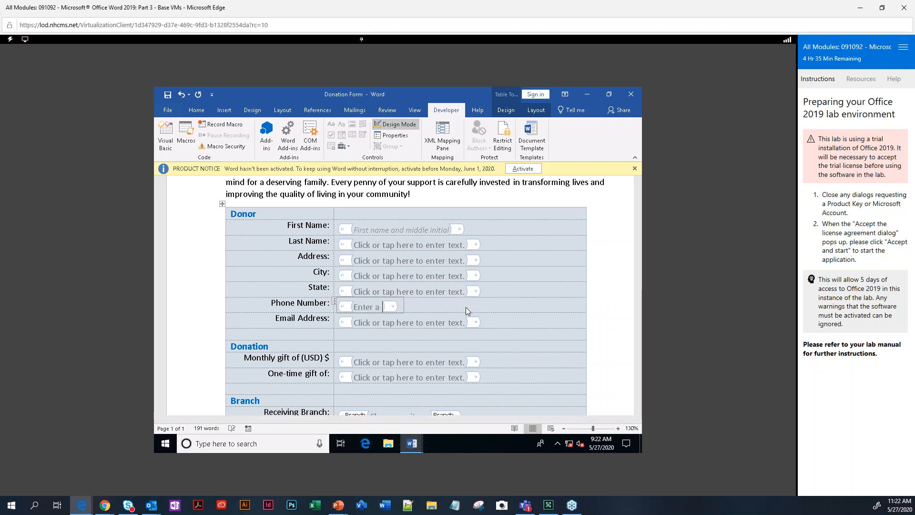
{"action": "type", "text": "director number"}
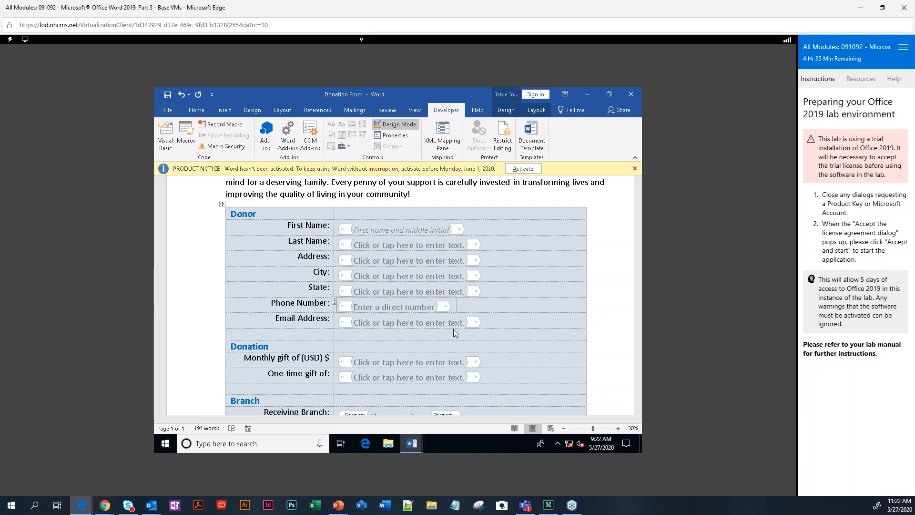
Change the Date placeholder to 'Today's date' and turn off Design Mode.
{"action": "scroll", "coordinate": [398, 387], "scroll_direction": "down", "scroll_amount": 3}
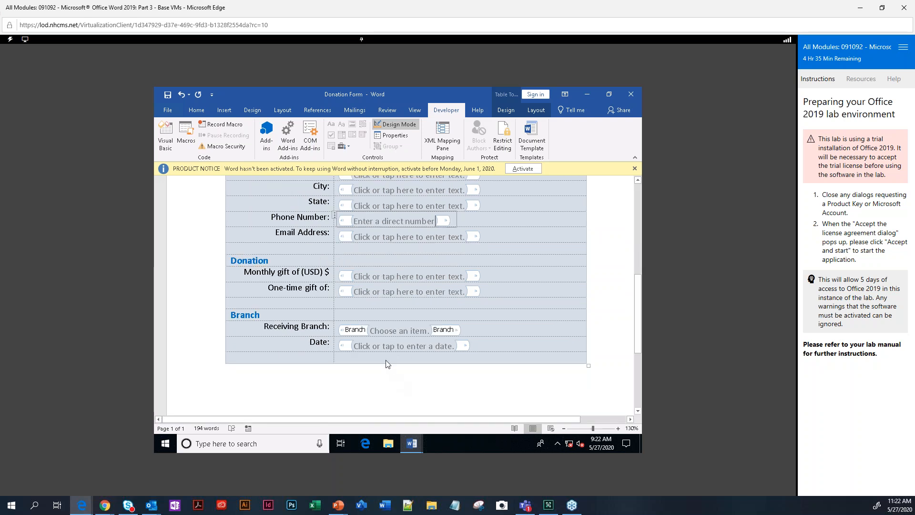
{"action": "left_click", "coordinate": [357, 346]}
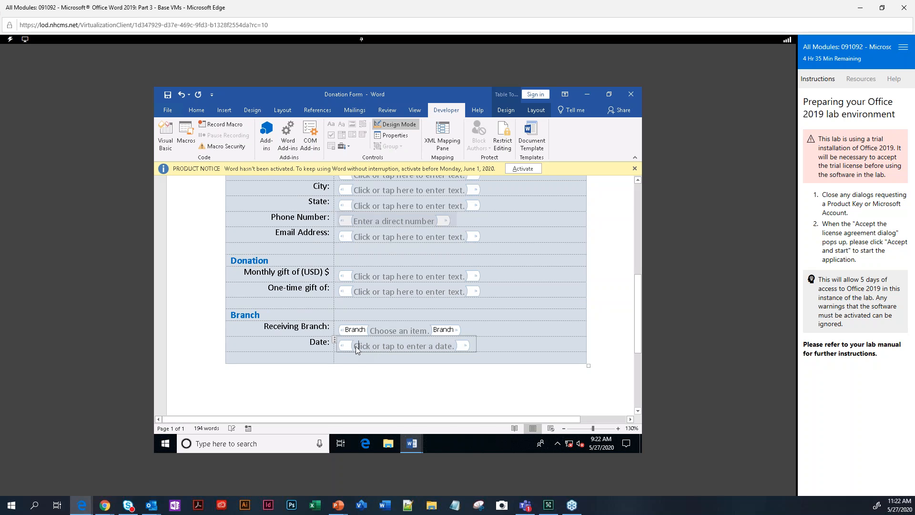
{"action": "left_click", "coordinate": [455, 348]}
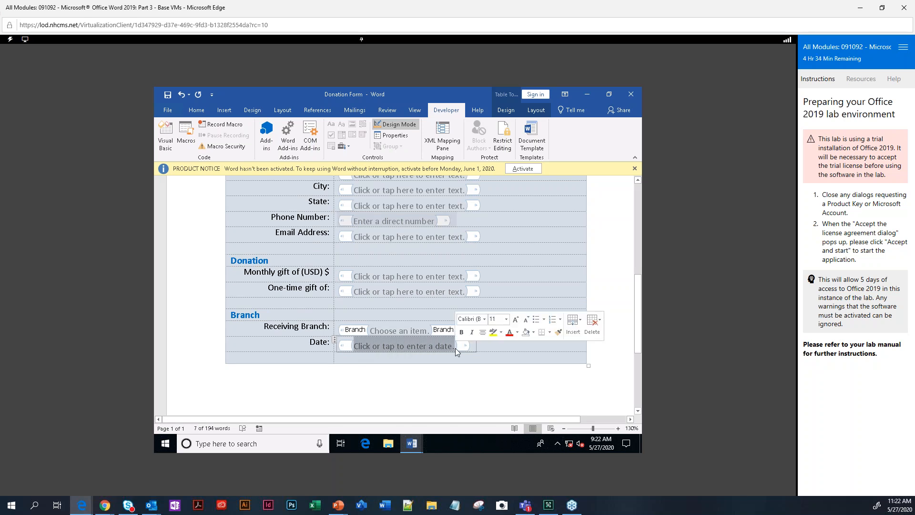
{"action": "type", "text": "Todeay"}
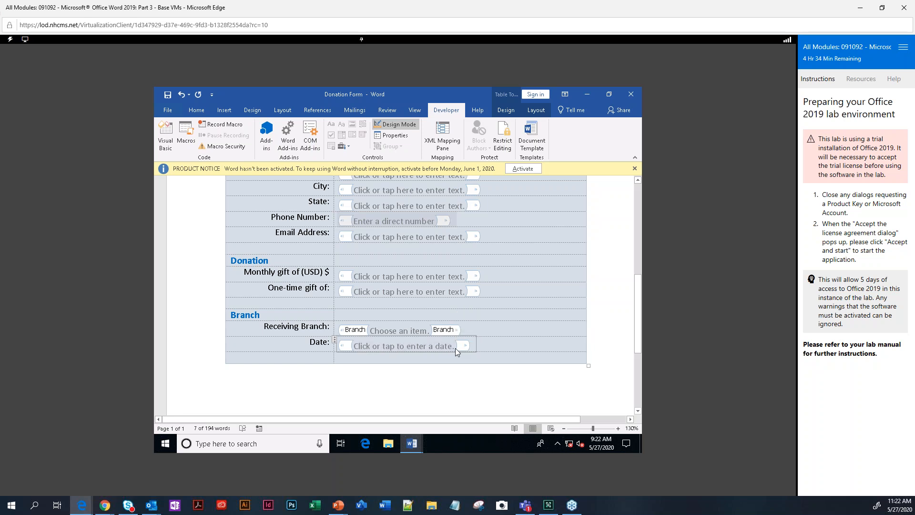
{"action": "key", "text": "BackSpace"}
{"action": "key", "text": "BackSpace"}
{"action": "key", "text": "BackSpace"}
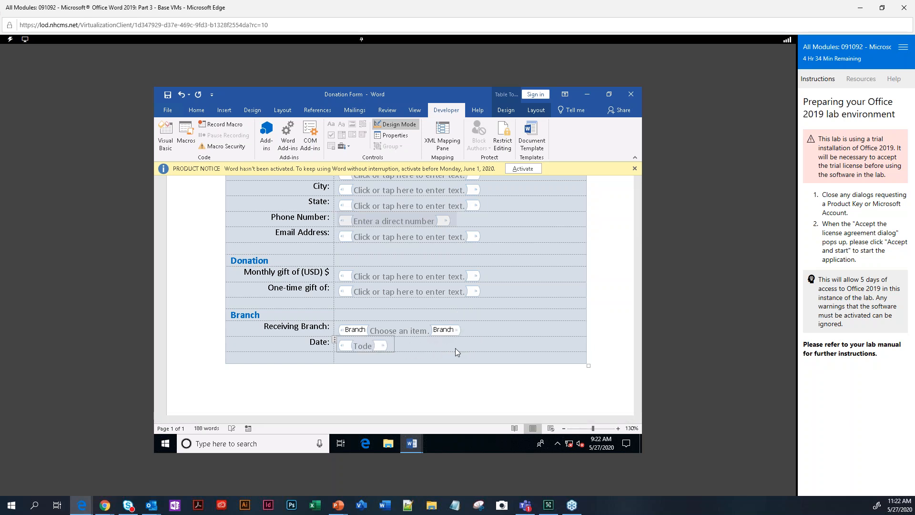
{"action": "type", "text": "ay's dat"}
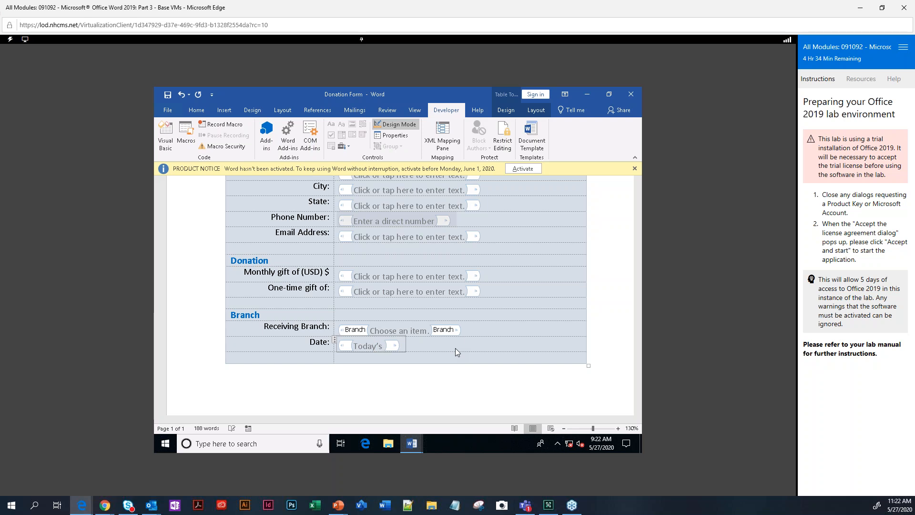
{"action": "type", "text": "e"}
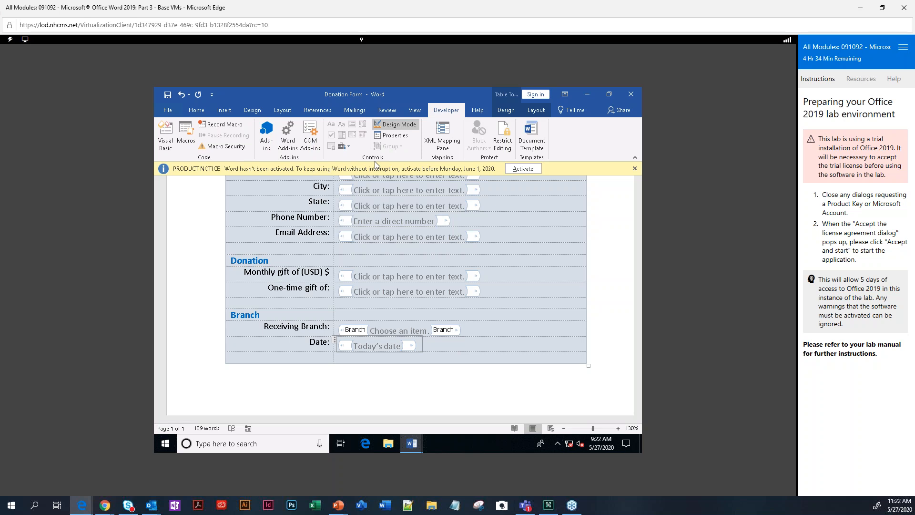
{"action": "left_click", "coordinate": [403, 125]}
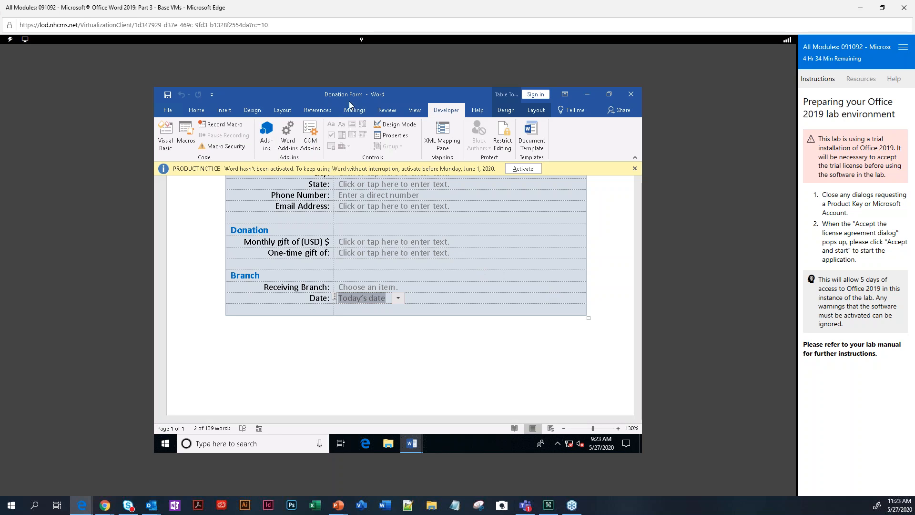
Save the document as 'My Donation Form' in the current Using Forms to Manage Content folder.
{"action": "left_click", "coordinate": [167, 110]}
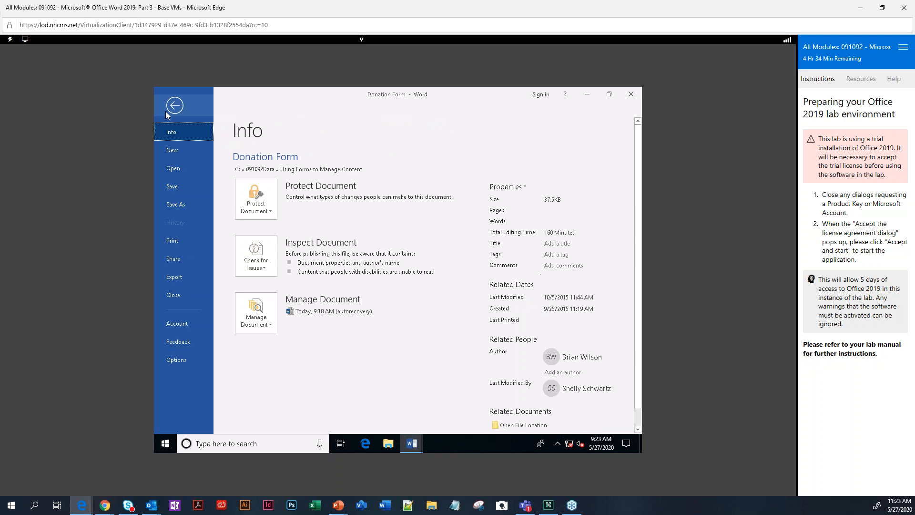
{"action": "left_click", "coordinate": [176, 204]}
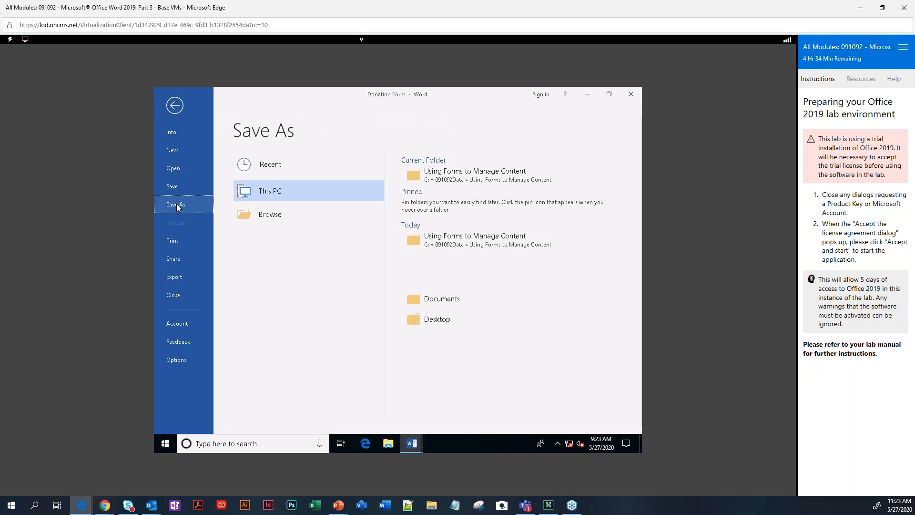
{"action": "left_click", "coordinate": [465, 181]}
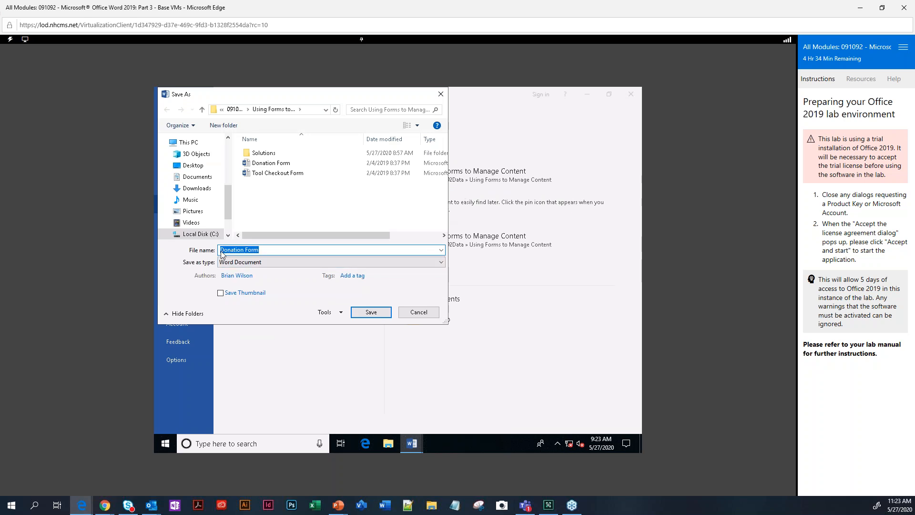
{"action": "left_click", "coordinate": [221, 251]}
{"action": "type", "text": "My"}
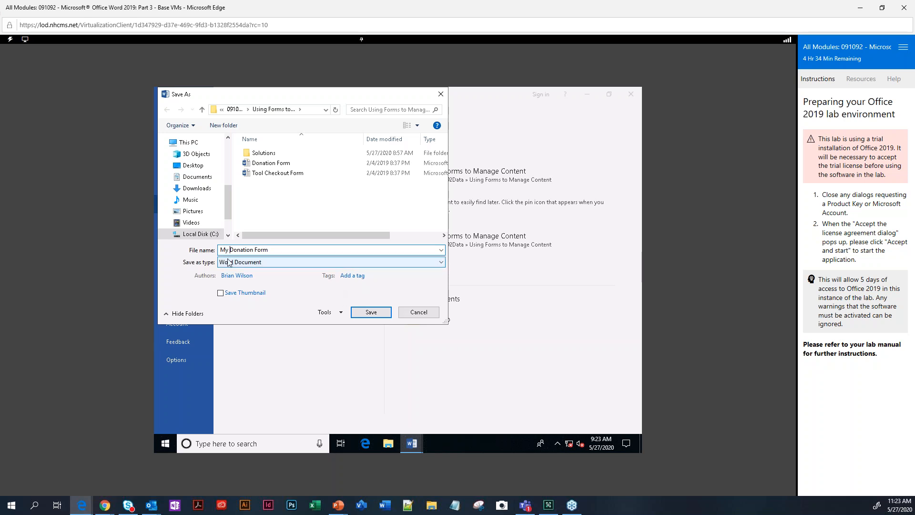
{"action": "left_click", "coordinate": [367, 314]}
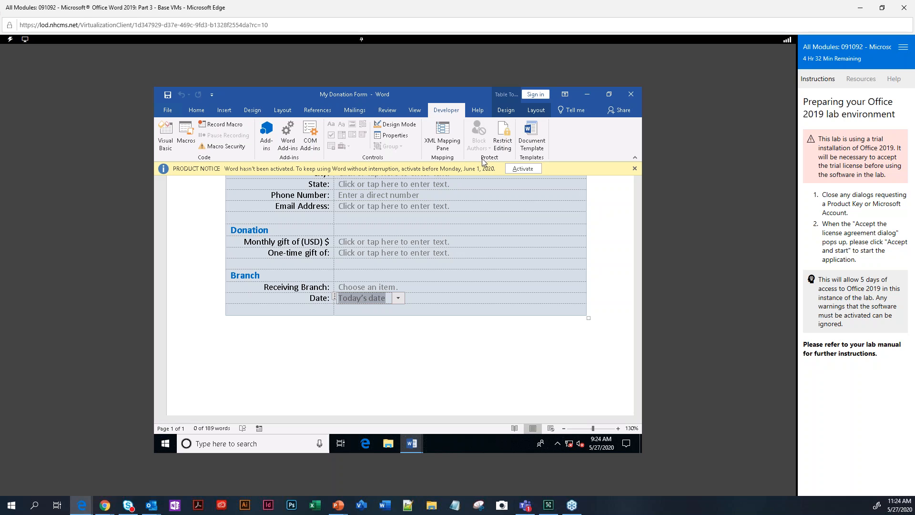
Show the Restrict Editing pane and widen it so its options read fully.
{"action": "left_click", "coordinate": [503, 133]}
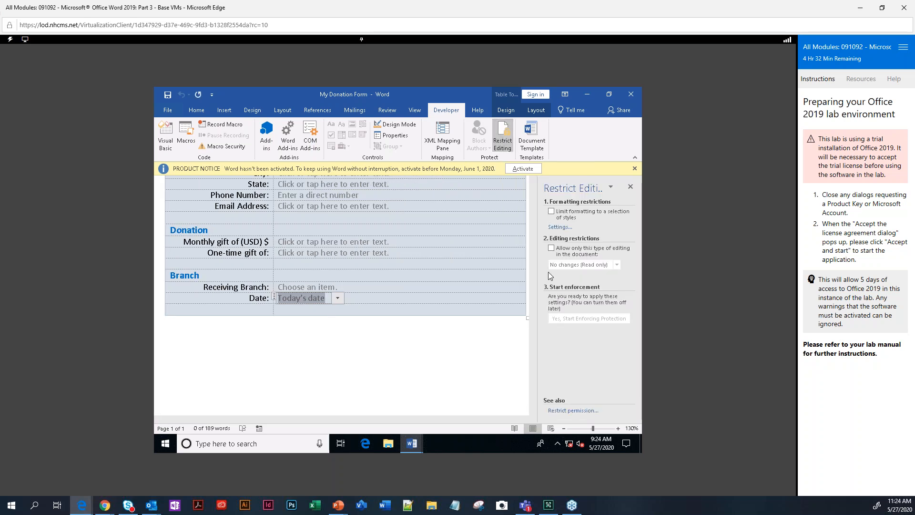
{"action": "left_click", "coordinate": [533, 268]}
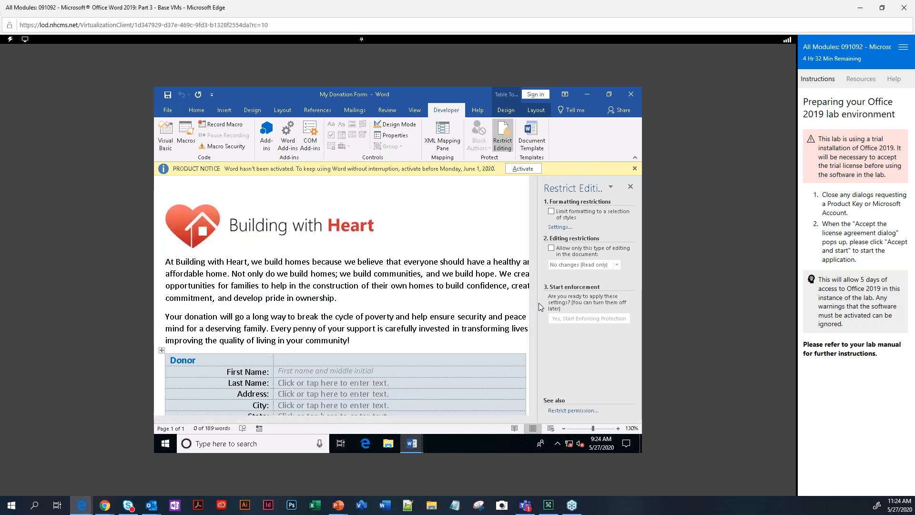
{"action": "left_click_drag", "start_coordinate": [538, 302], "coordinate": [449, 308]}
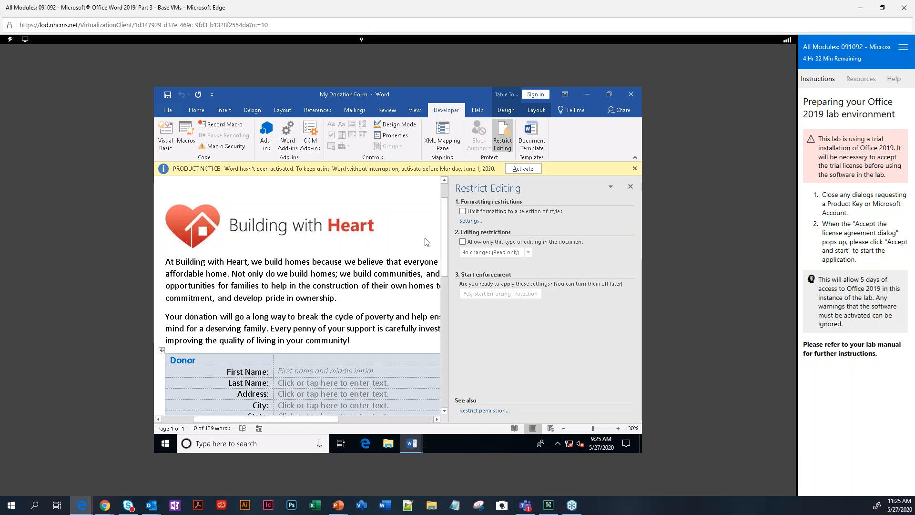
{"action": "left_click", "coordinate": [465, 212]}
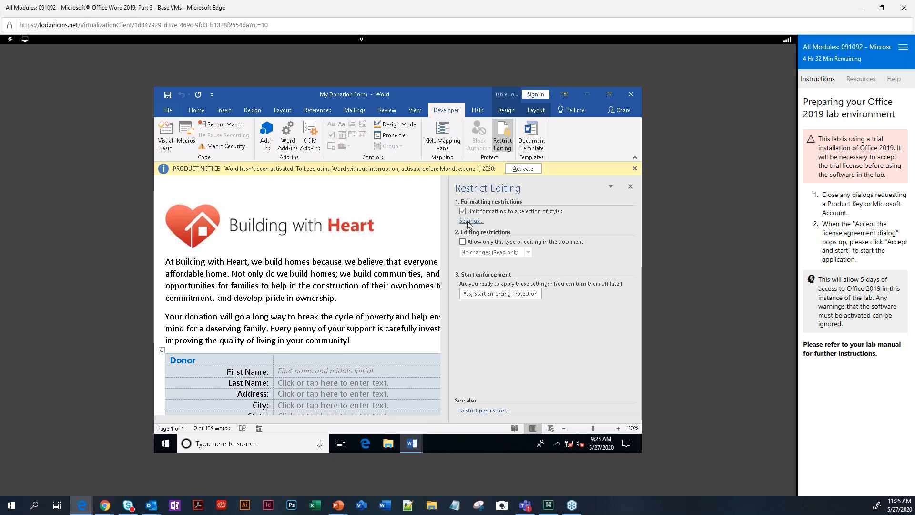
{"action": "left_click", "coordinate": [471, 221]}
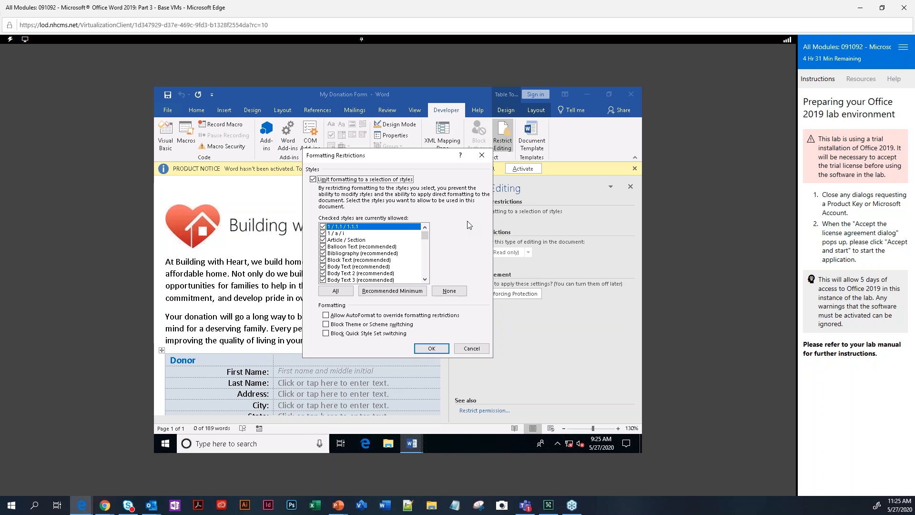
{"action": "left_click", "coordinate": [472, 348]}
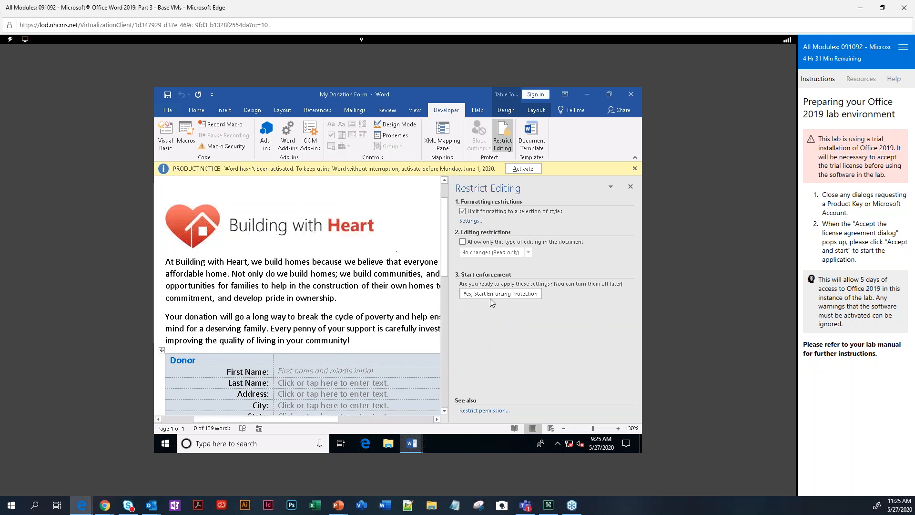
{"action": "left_click", "coordinate": [462, 211]}
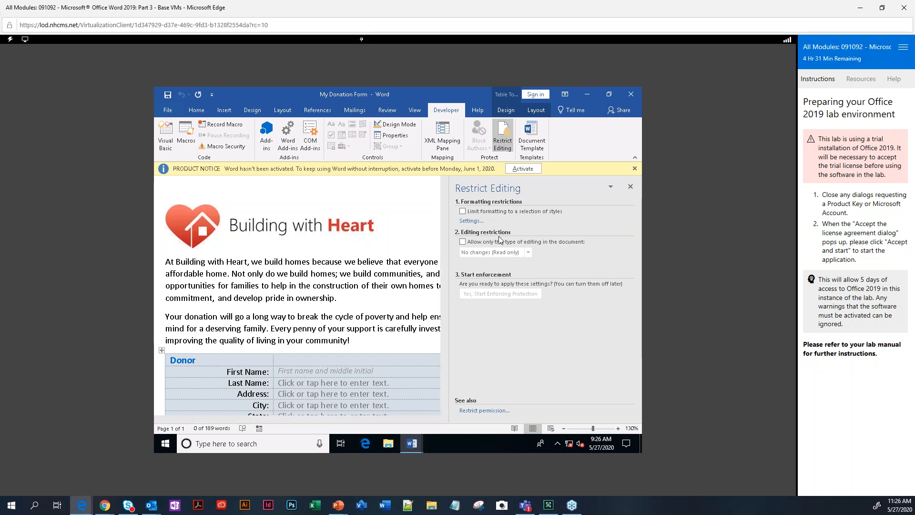
Allow only Filling in forms as editing, then begin enforcing the protection.
{"action": "left_click", "coordinate": [462, 242]}
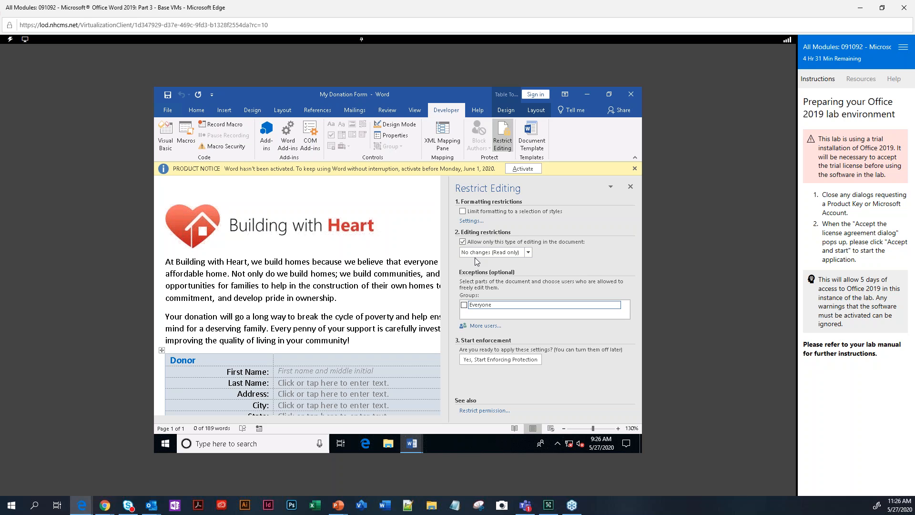
{"action": "left_click", "coordinate": [529, 253]}
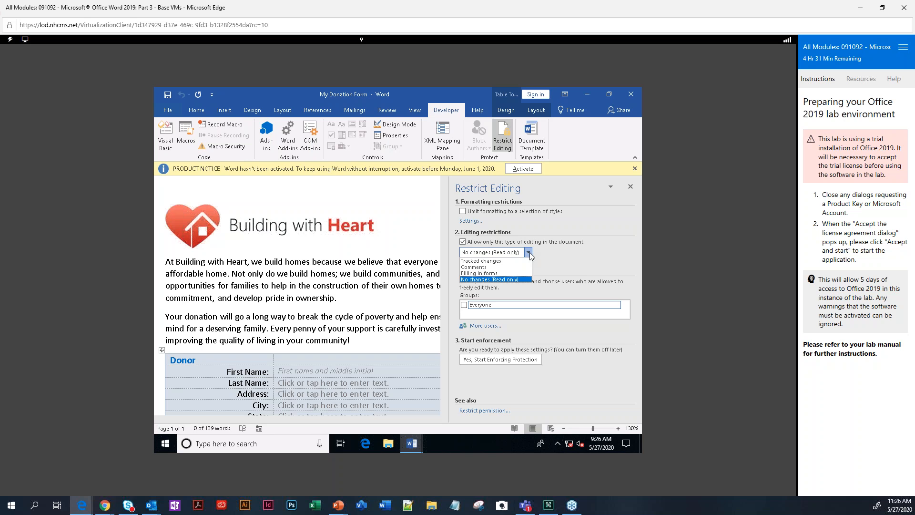
{"action": "left_click", "coordinate": [507, 274]}
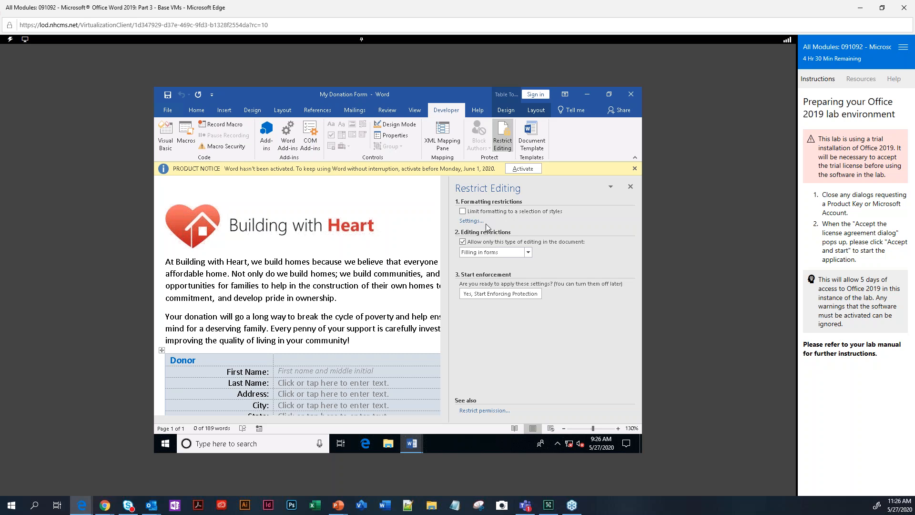
{"action": "left_click", "coordinate": [493, 294]}
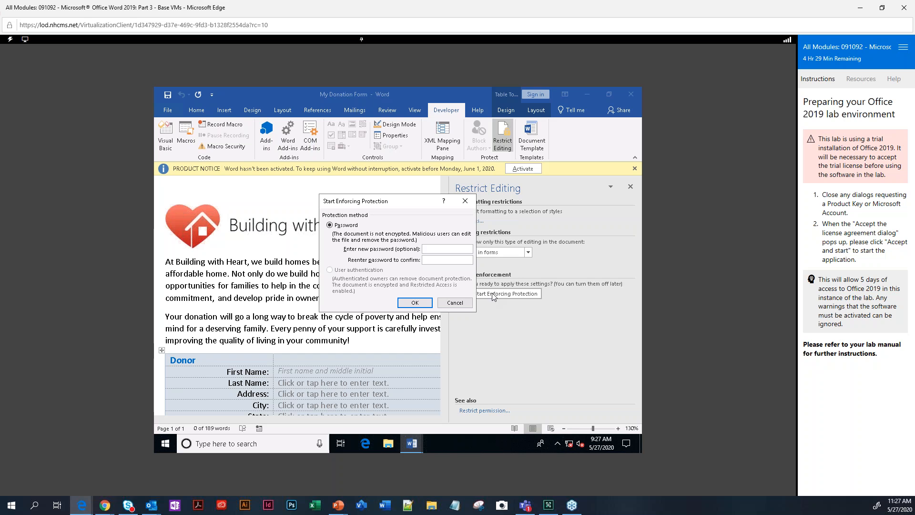
Enforce protection with an entered and confirmed password, then try Stop Protection.
{"action": "left_click", "coordinate": [433, 249]}
{"action": "type", "text": "••••••••"}
{"action": "left_click", "coordinate": [427, 261]}
{"action": "type", "text": "password"}
{"action": "left_click", "coordinate": [412, 303]}
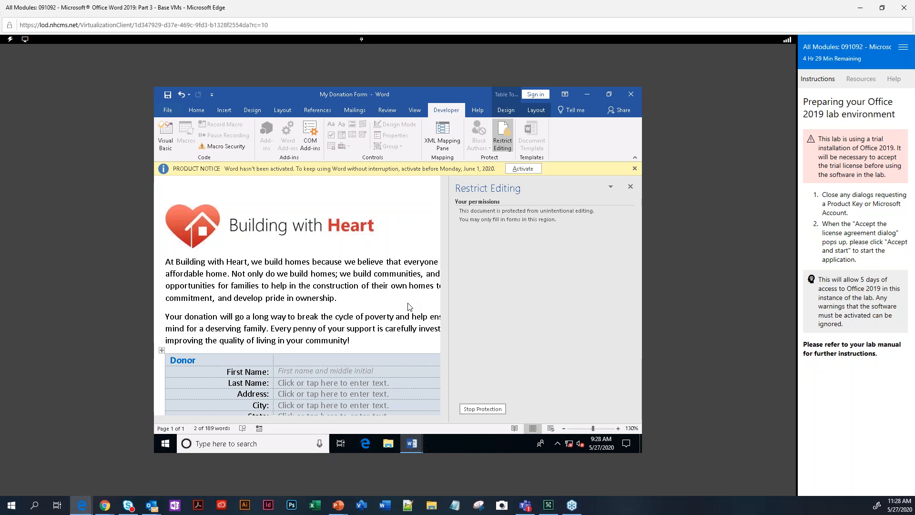
{"action": "left_click", "coordinate": [481, 410]}
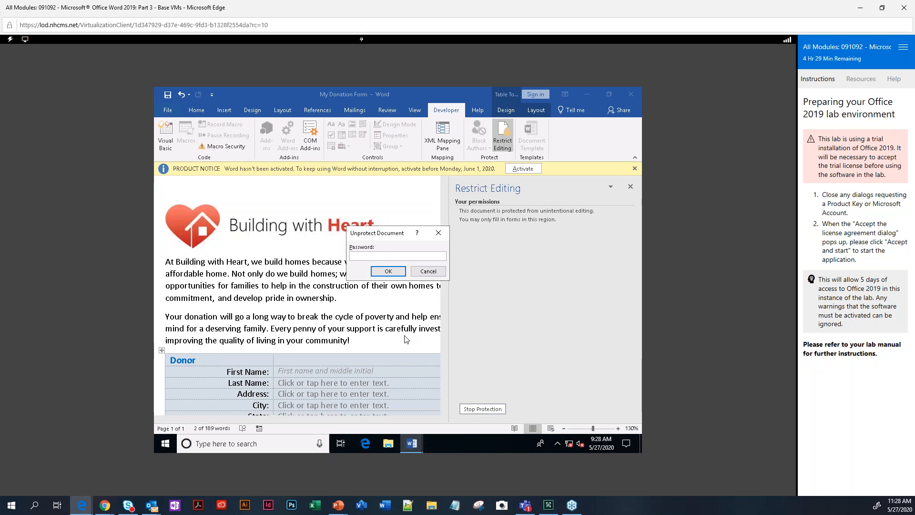
Keep the form protected and close the Restrict Editing pane.
{"action": "left_click", "coordinate": [429, 271]}
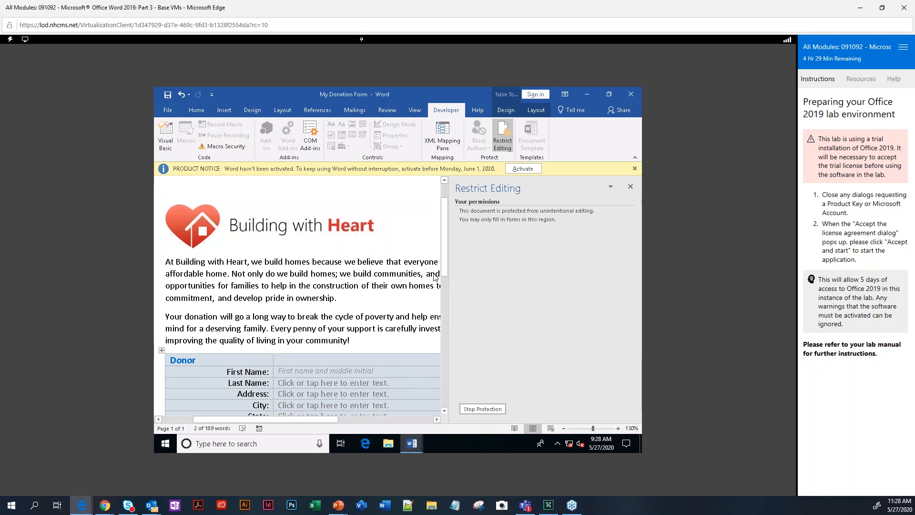
{"action": "left_click", "coordinate": [631, 188]}
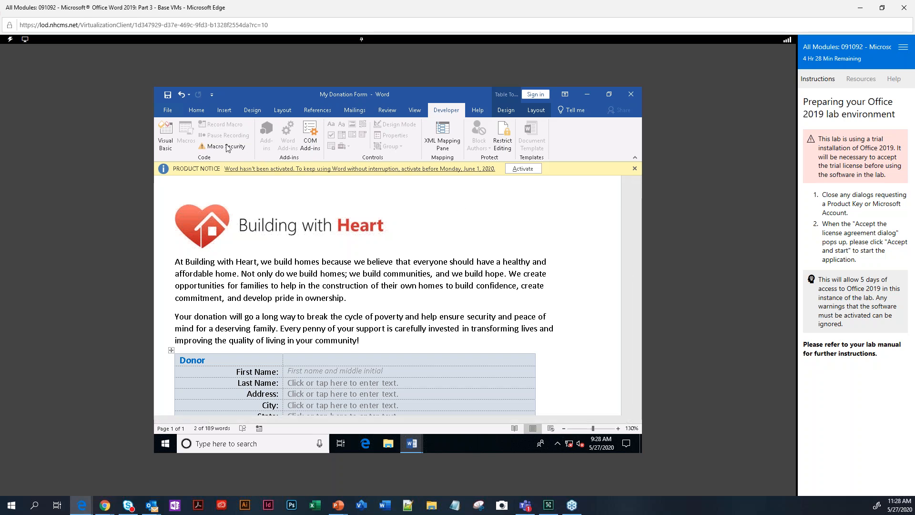
{"action": "left_click", "coordinate": [168, 113]}
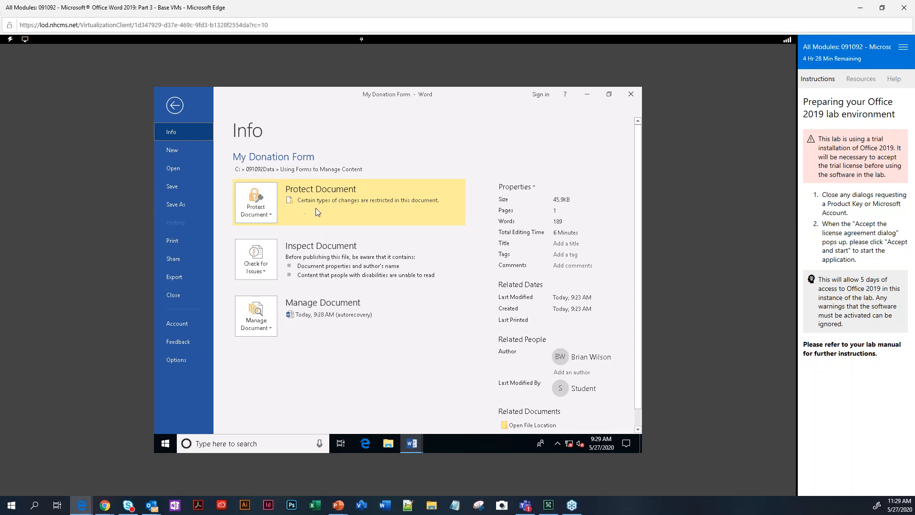
Go to Save As for My Donation Form, with Using Forms to Manage Content as the current folder.
{"action": "left_click", "coordinate": [173, 205]}
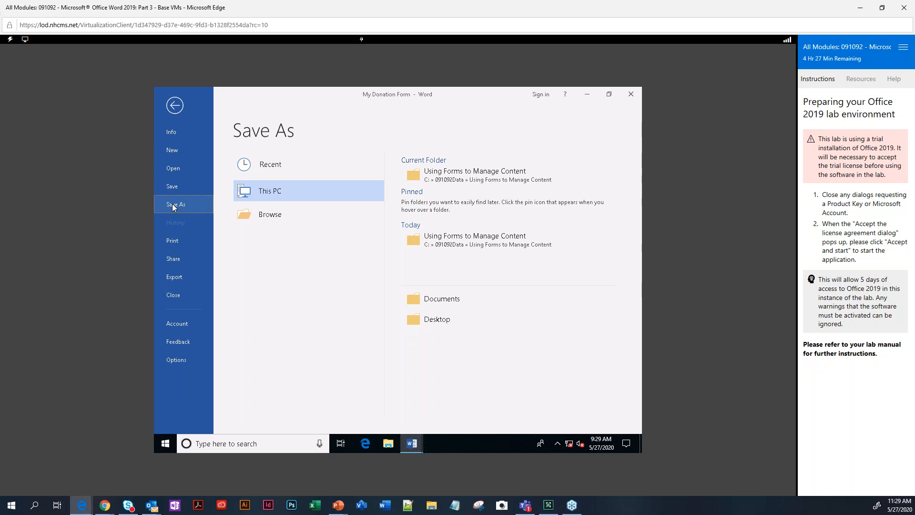
Save the form as a Word Template named 'My Donation Form Template' in Custom Office Templates.
{"action": "left_click", "coordinate": [466, 180]}
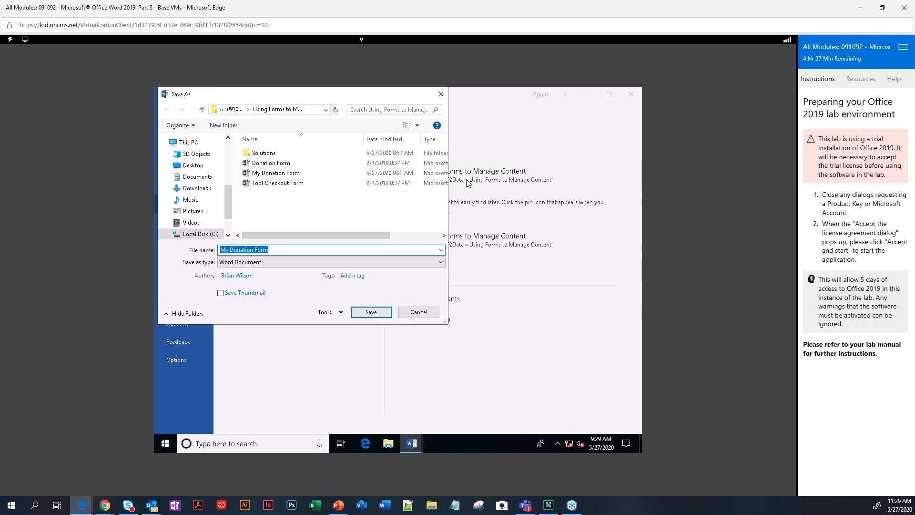
{"action": "left_click", "coordinate": [273, 250]}
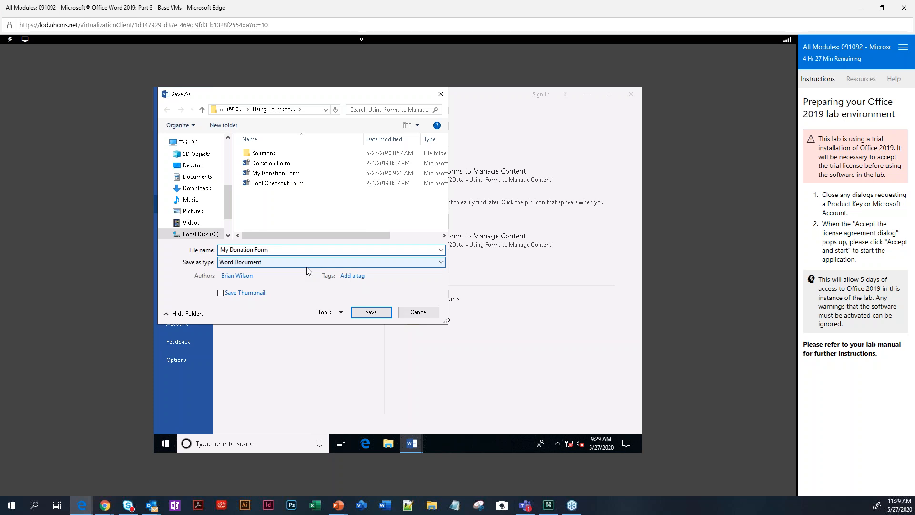
{"action": "type", "text": "Tem"}
{"action": "left_click", "coordinate": [268, 262]}
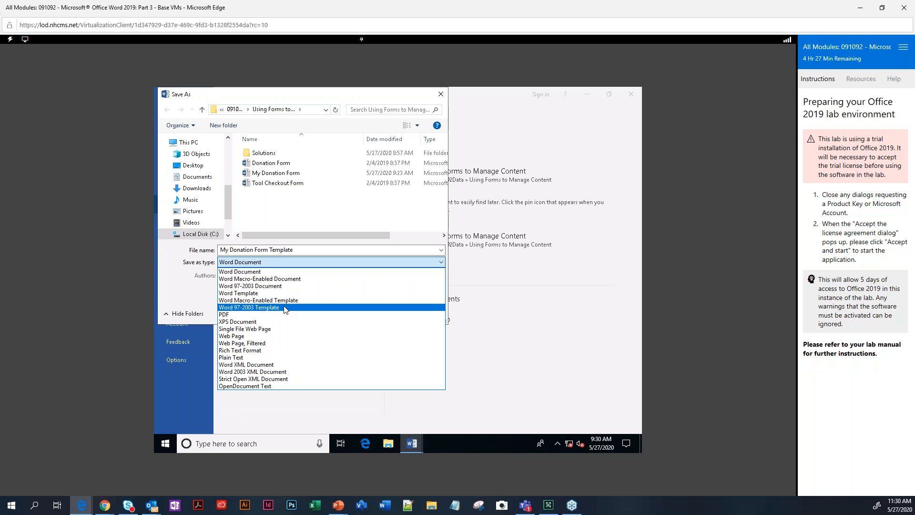
{"action": "left_click", "coordinate": [239, 293]}
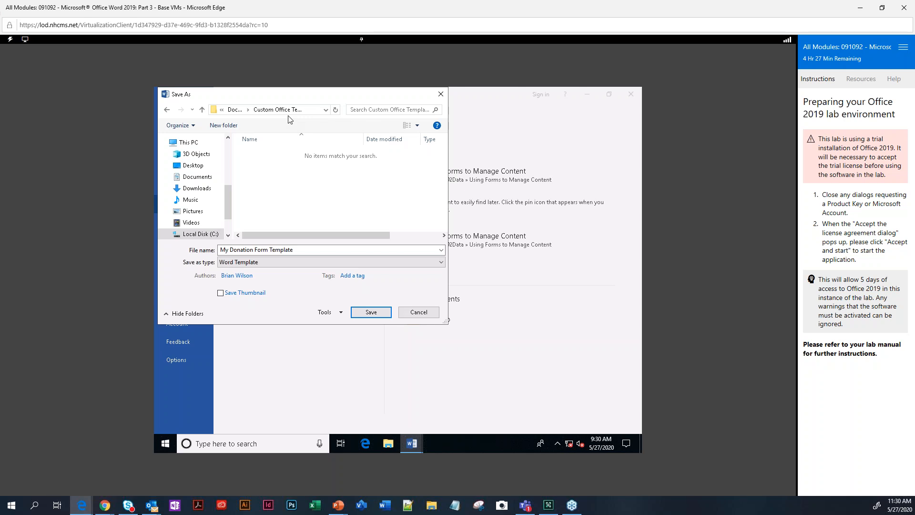
{"action": "left_click", "coordinate": [374, 315]}
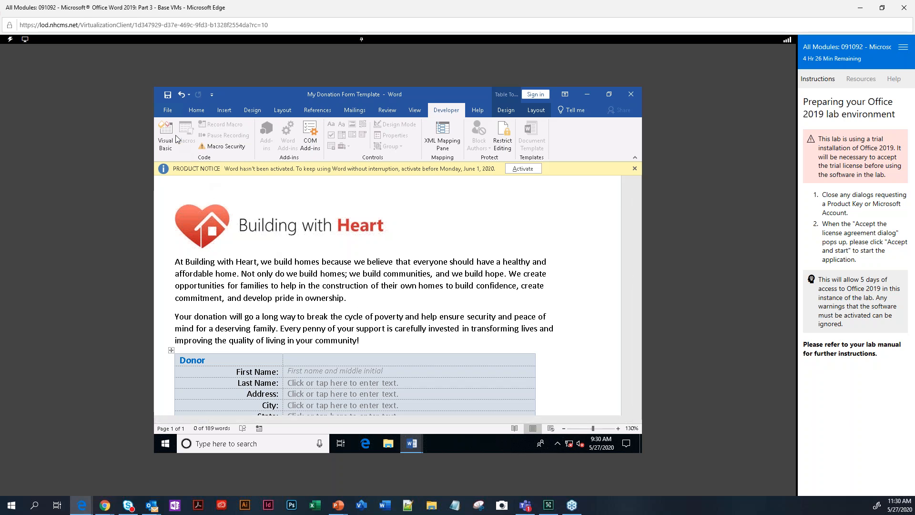
{"action": "left_click", "coordinate": [167, 110]}
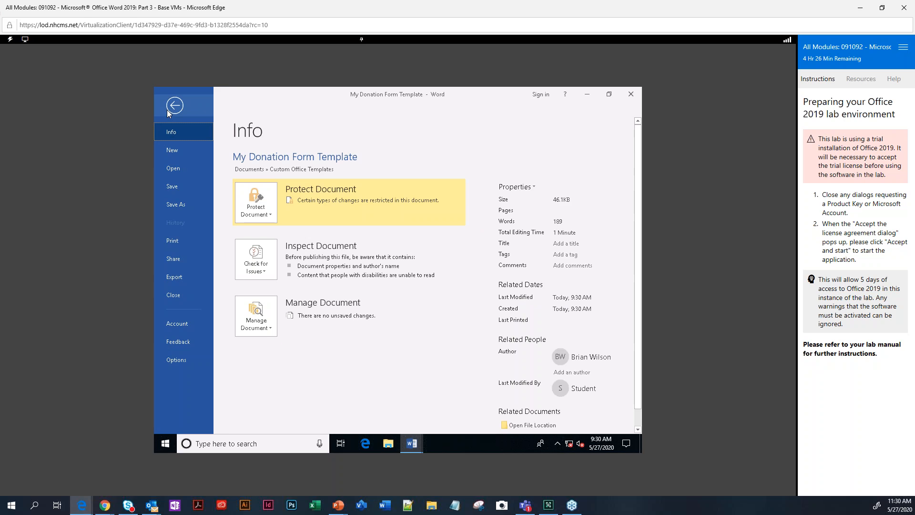
Create a new document from the donation form template in the Personal templates.
{"action": "left_click", "coordinate": [176, 149]}
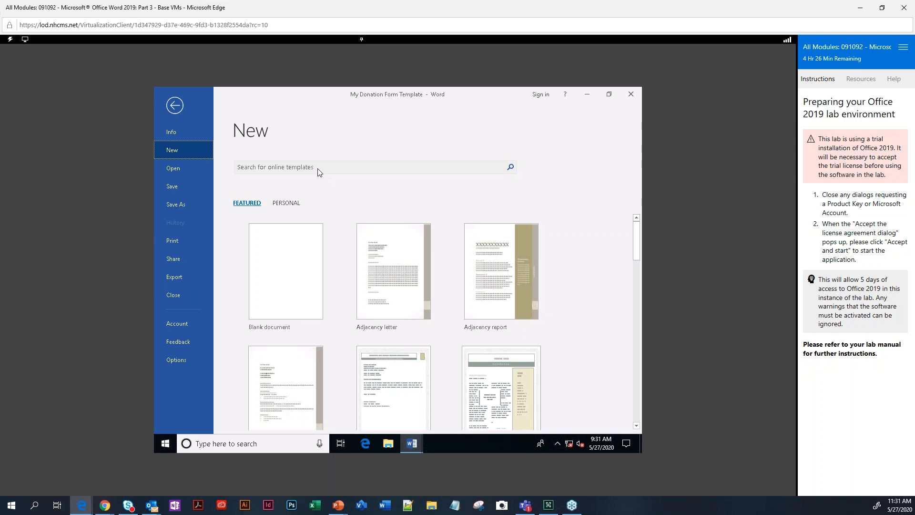
{"action": "left_click", "coordinate": [286, 205]}
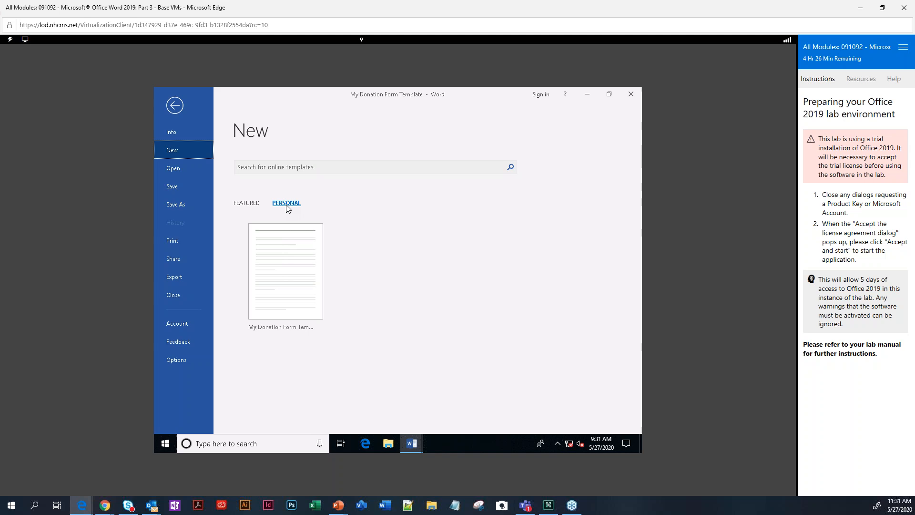
{"action": "left_click", "coordinate": [281, 276]}
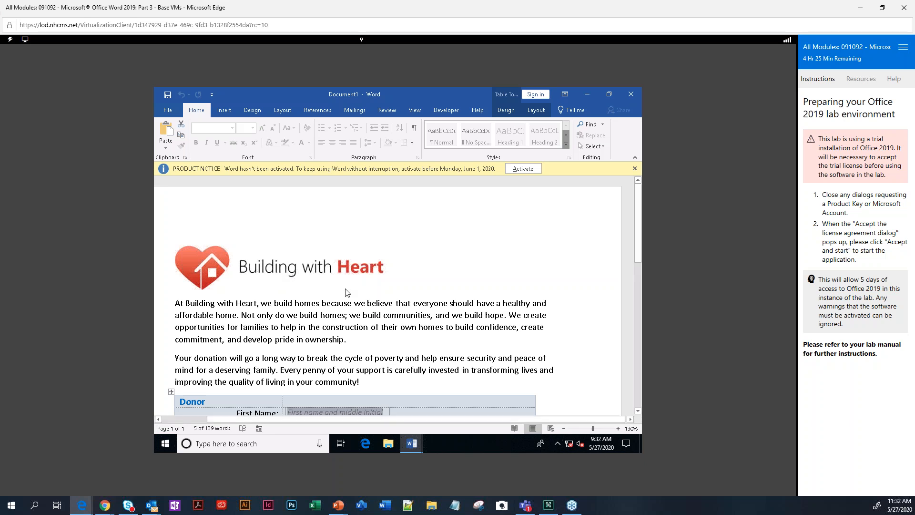
Fill in the donor's first name, last name, street address, city and state.
{"action": "scroll", "coordinate": [364, 302], "scroll_direction": "down", "scroll_amount": 3}
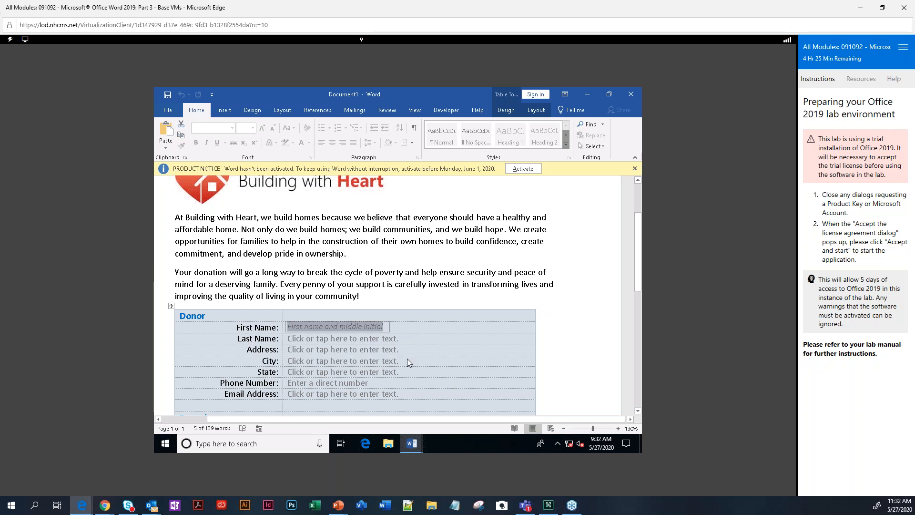
{"action": "type", "text": "D"}
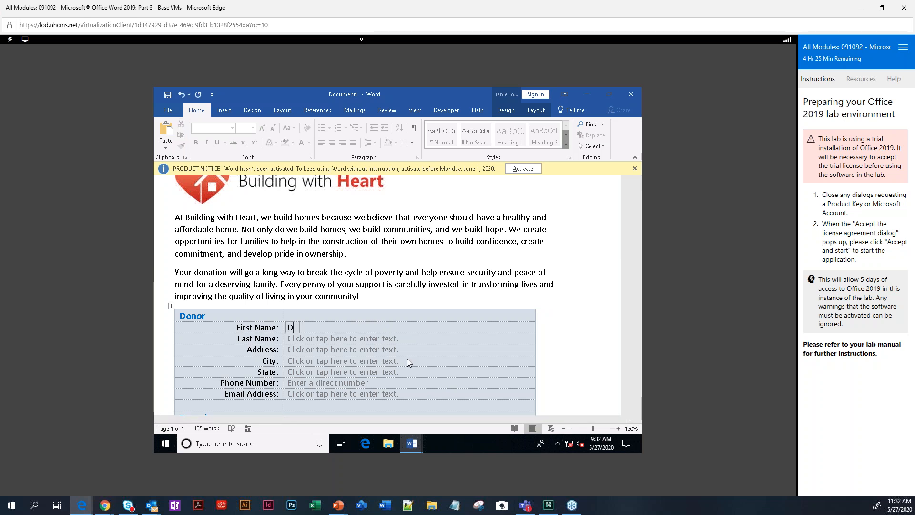
{"action": "type", "text": "an J"}
{"action": "key", "text": "Tab"}
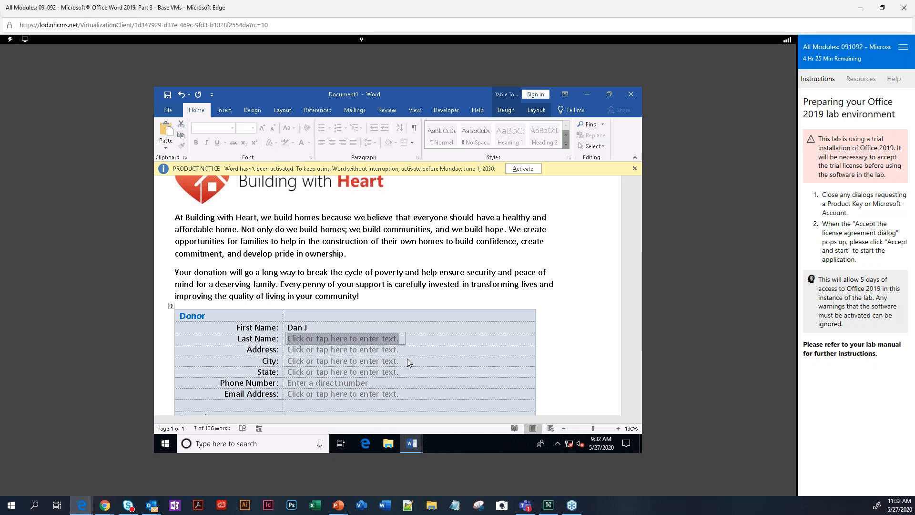
{"action": "type", "text": "Smith"}
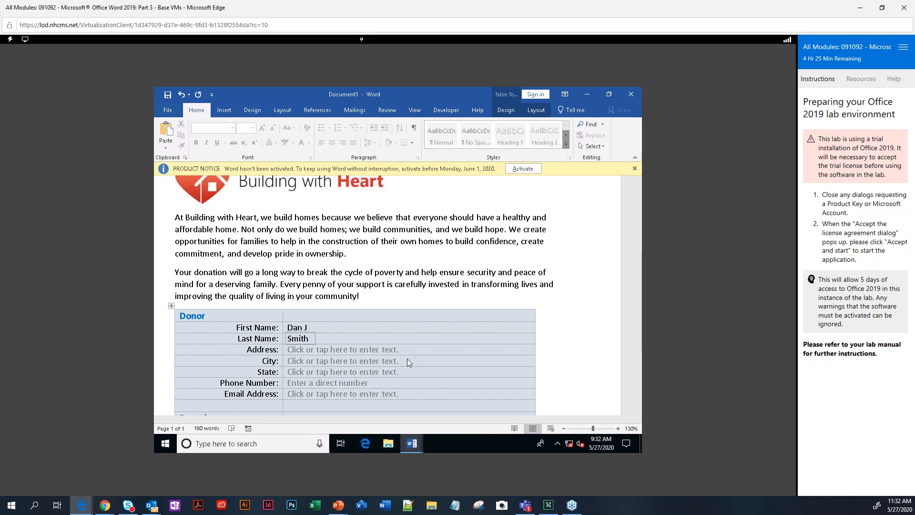
{"action": "key", "text": "Tab"}
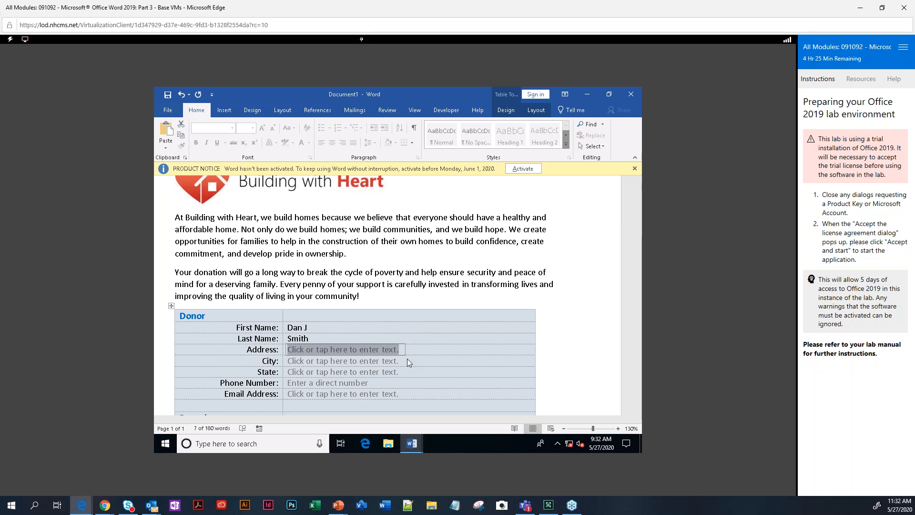
{"action": "type", "text": "123"}
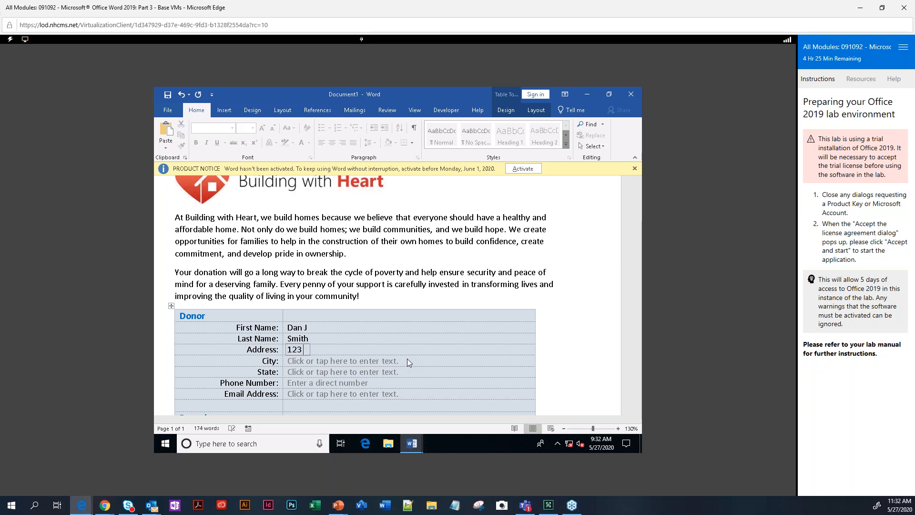
{"action": "type", "text": " Kenyon St."}
{"action": "key", "text": "Tab"}
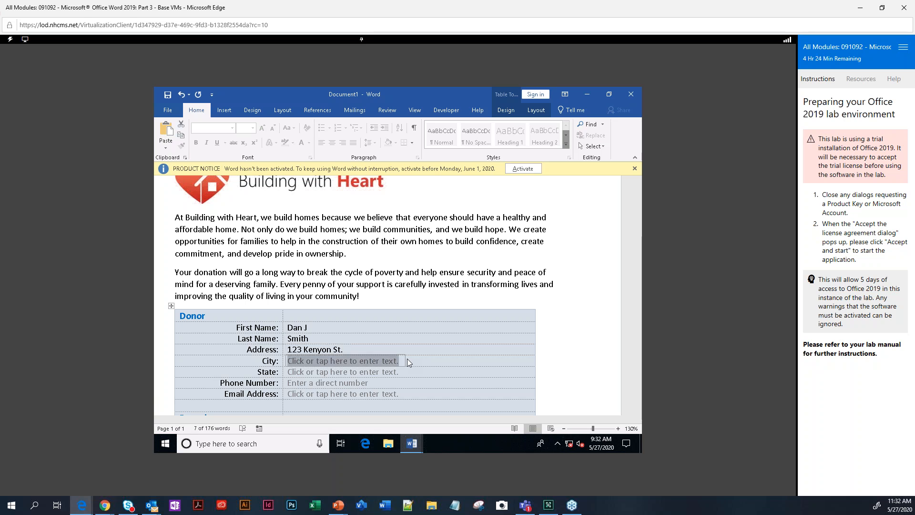
{"action": "type", "text": "Greene City"}
{"action": "key", "text": "Tab"}
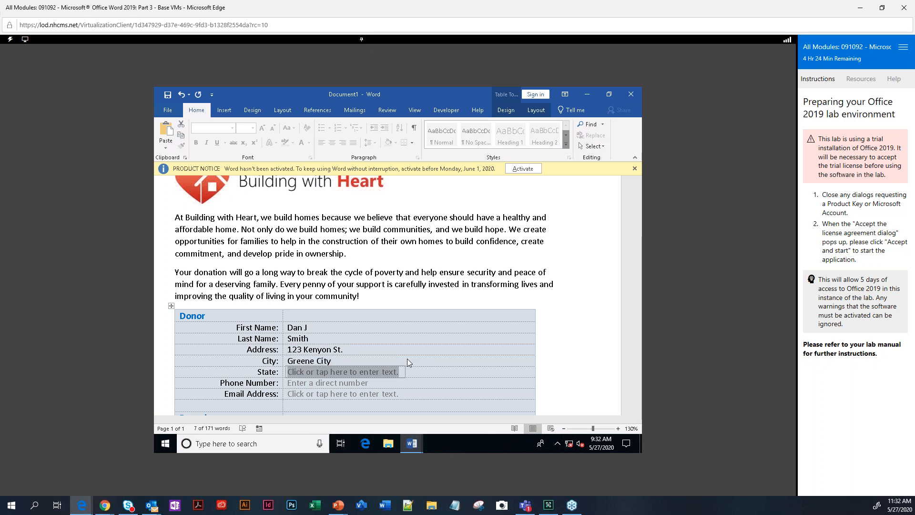
{"action": "type", "text": "RL"}
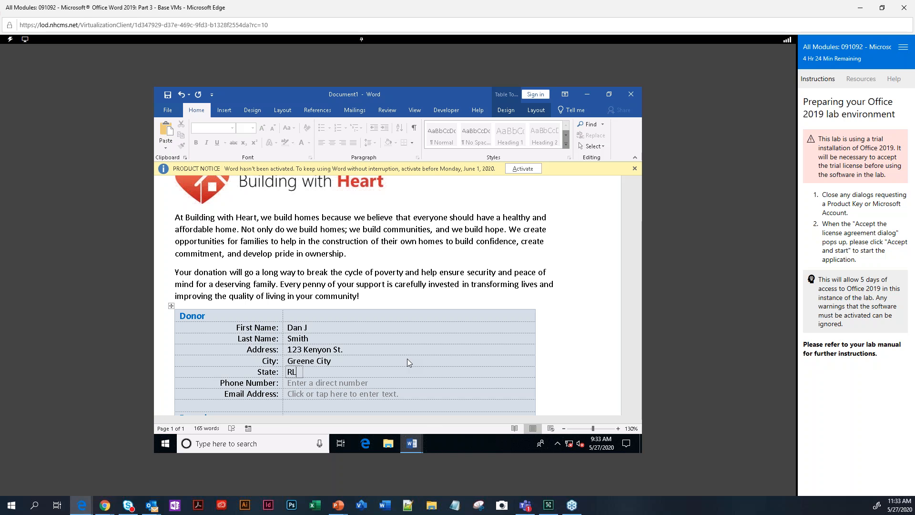
Enter the donor's phone number with area-code brackets and a dash, and the donor's e-mail address.
{"action": "left_click", "coordinate": [305, 381]}
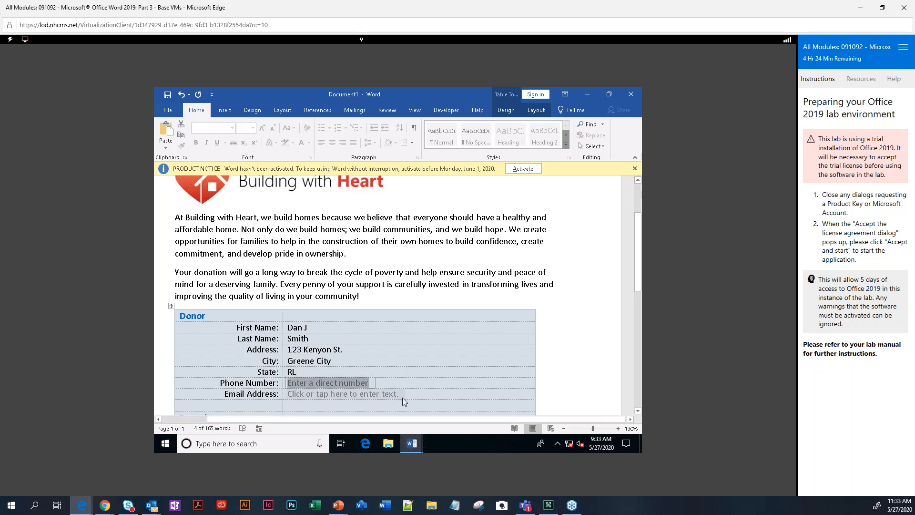
{"action": "type", "text": "5555551234"}
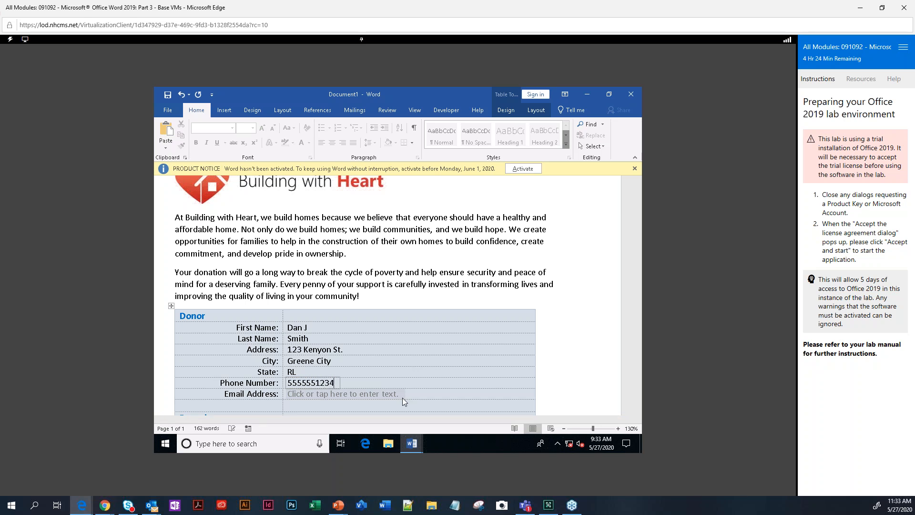
{"action": "left_click", "coordinate": [403, 397]}
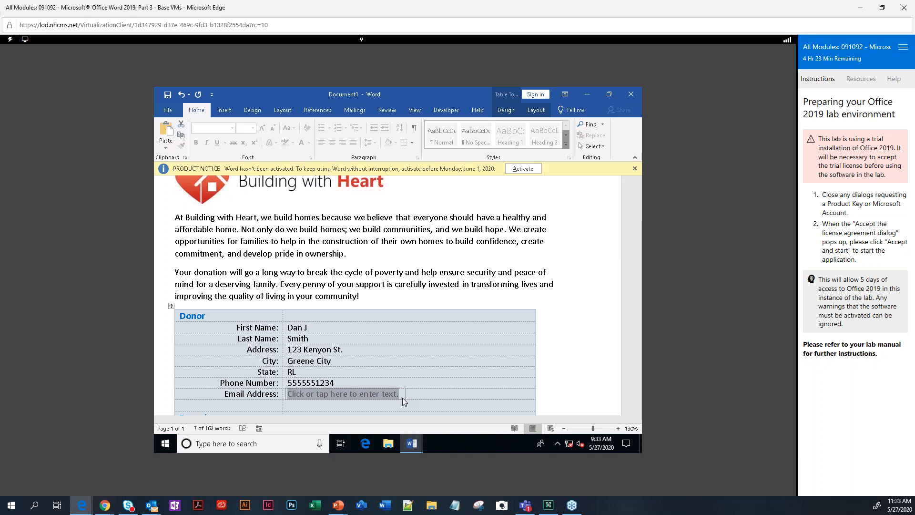
{"action": "left_click", "coordinate": [343, 380]}
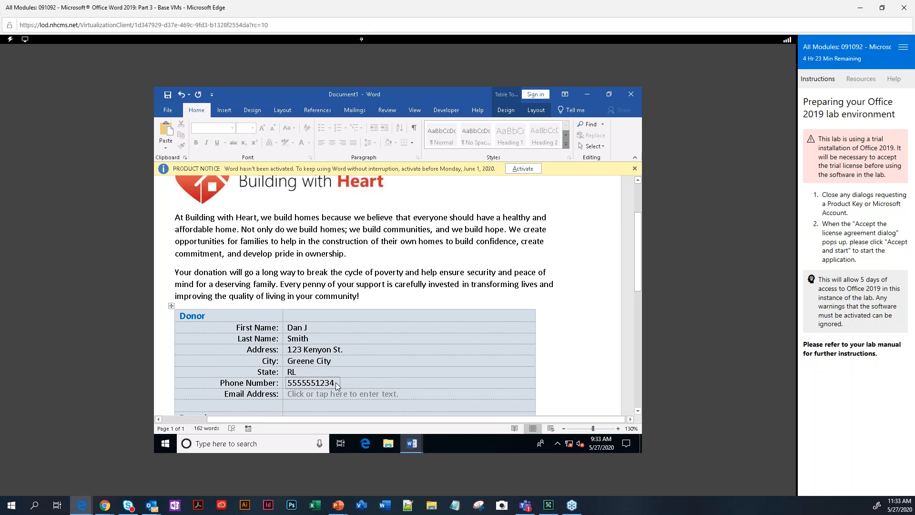
{"action": "double_click", "coordinate": [300, 384]}
{"action": "type", "text": "("}
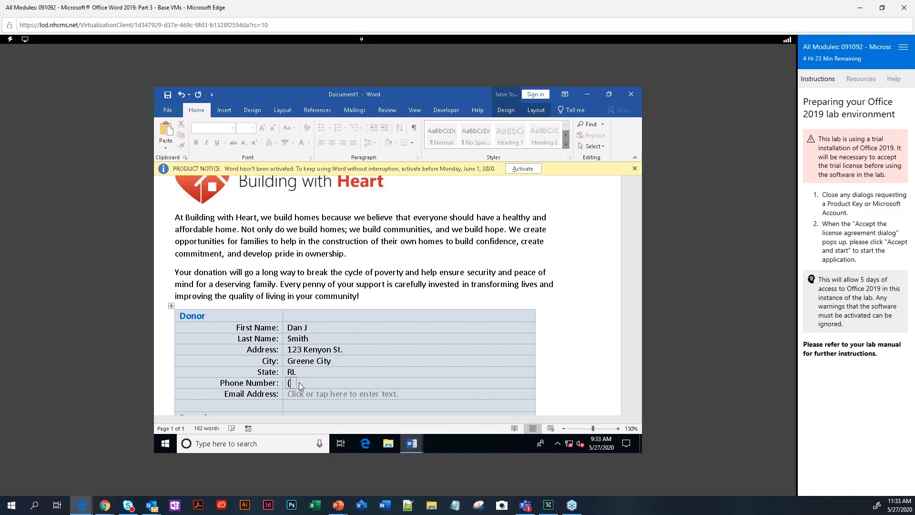
{"action": "type", "text": "555) 555-1234"}
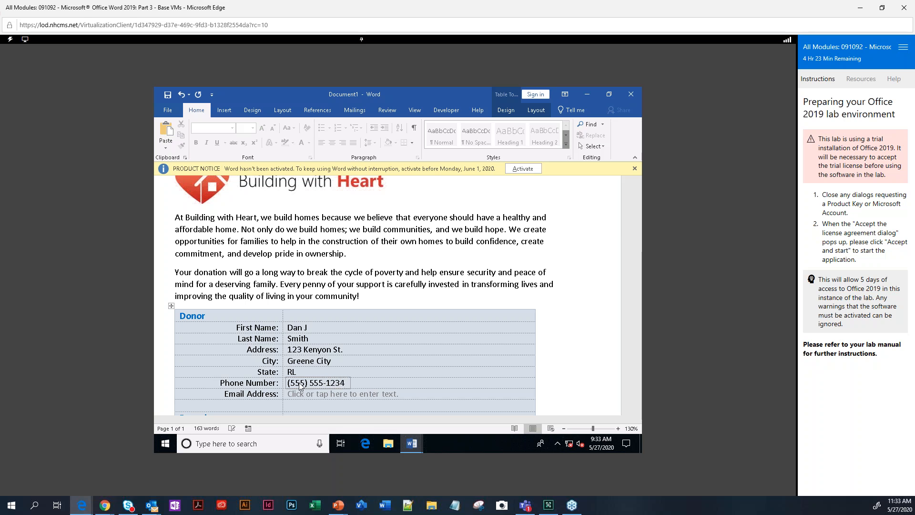
{"action": "left_click", "coordinate": [322, 395]}
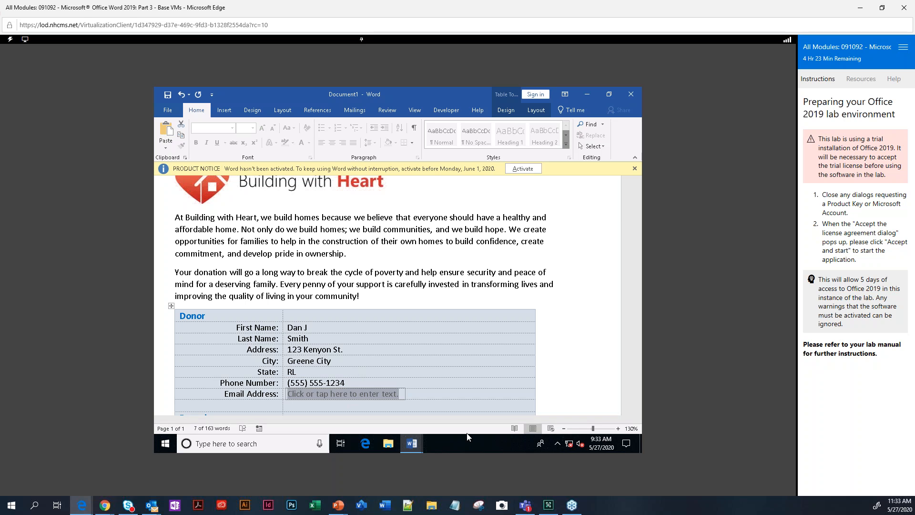
{"action": "type", "text": "djsmith@"}
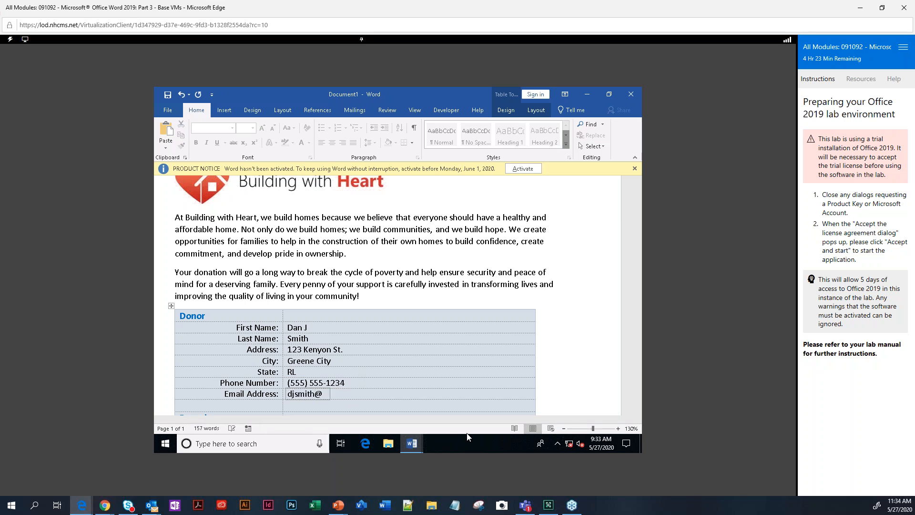
{"action": "type", "text": "example.com"}
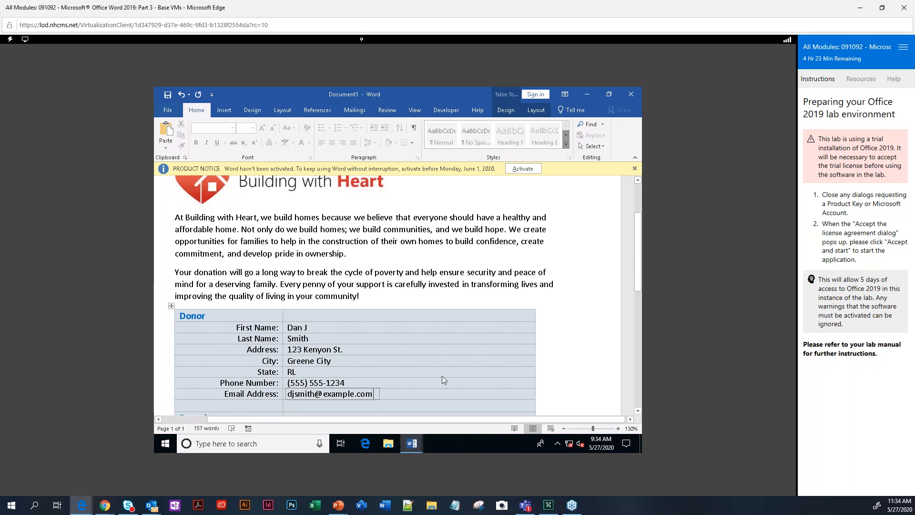
{"action": "scroll", "coordinate": [443, 377], "scroll_direction": "down", "scroll_amount": 3}
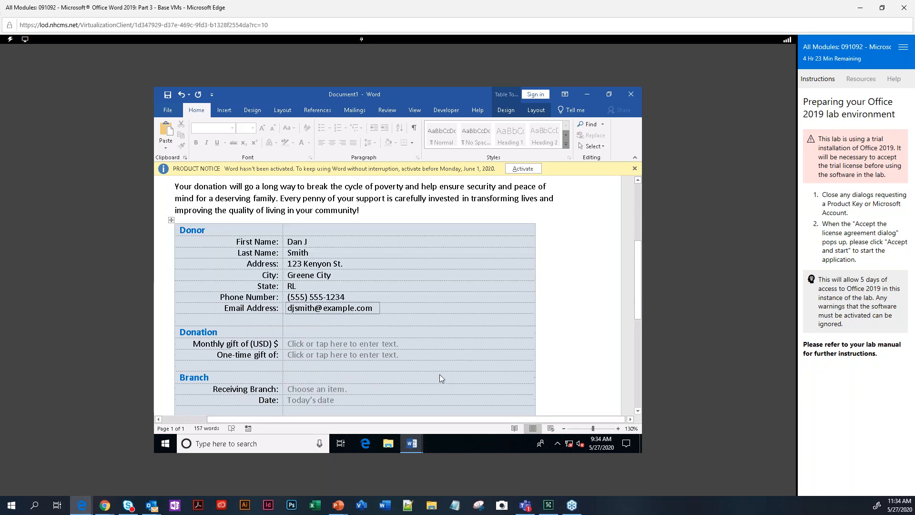
Enter a $100 monthly gift and choose Western King County as the receiving branch.
{"action": "left_click", "coordinate": [314, 342]}
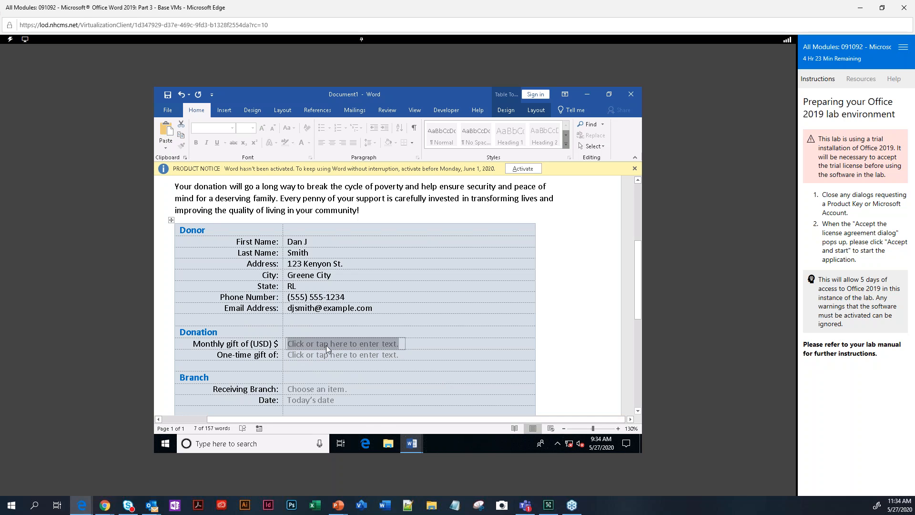
{"action": "type", "text": "$100"}
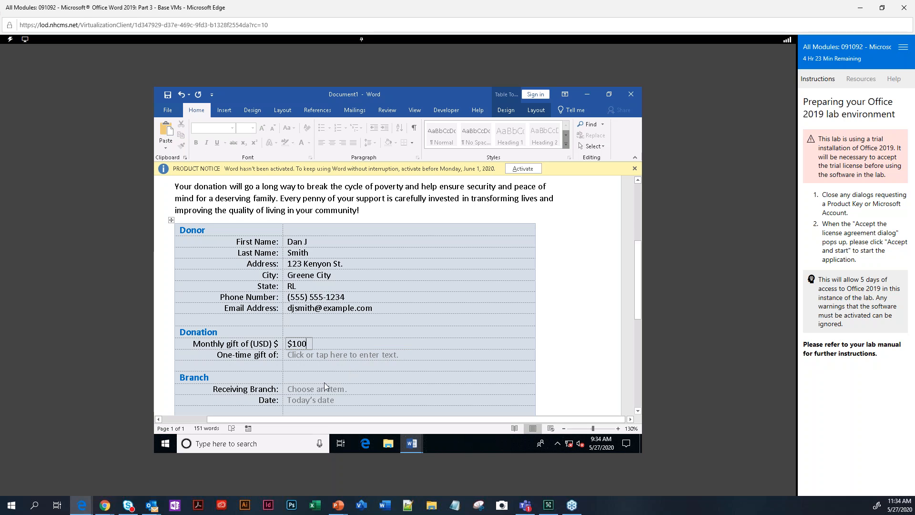
{"action": "left_click", "coordinate": [311, 388]}
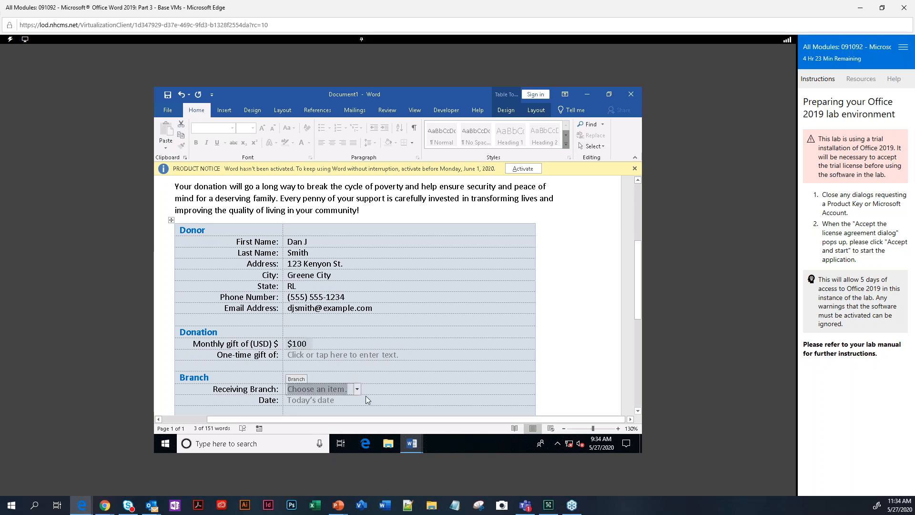
{"action": "scroll", "coordinate": [341, 324], "scroll_direction": "down", "scroll_amount": 3}
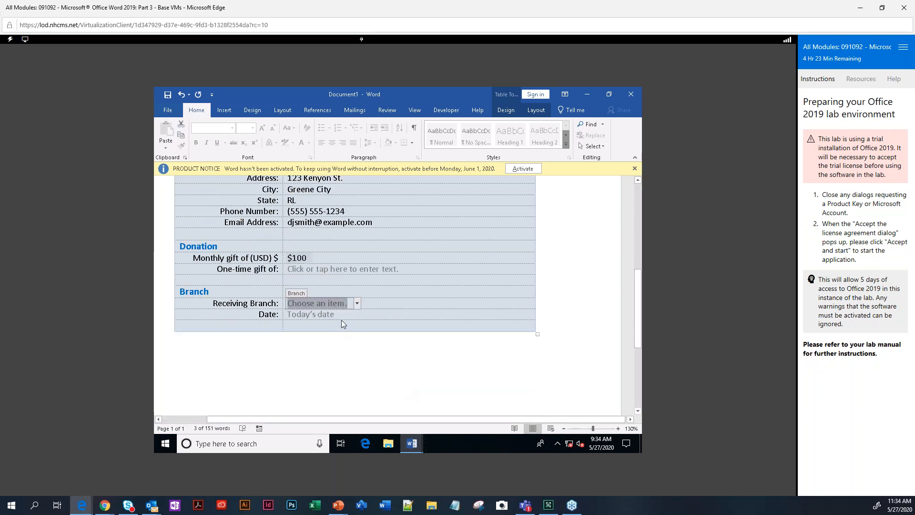
{"action": "left_click", "coordinate": [358, 304]}
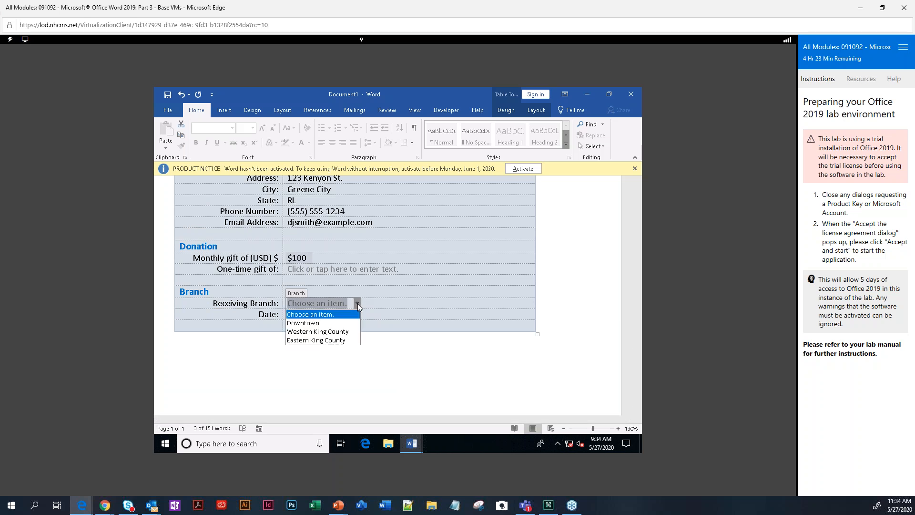
{"action": "left_click", "coordinate": [316, 331]}
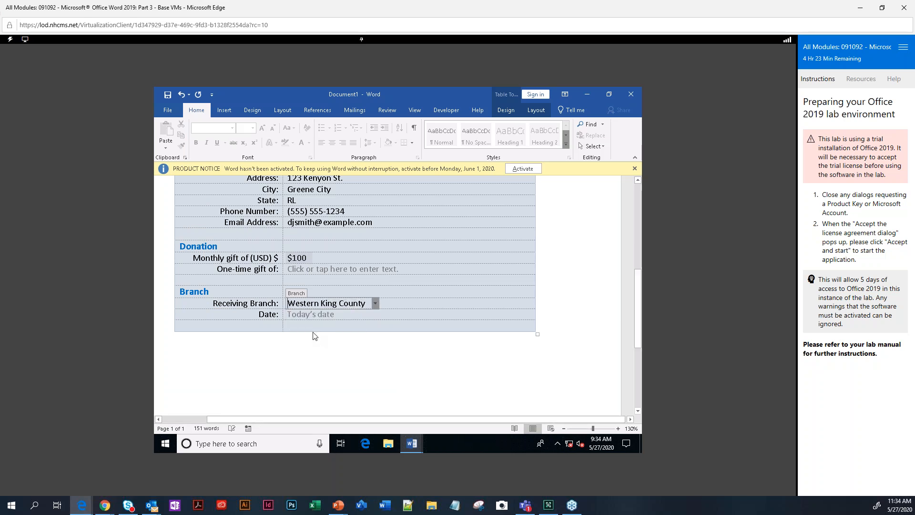
Fill the date field with today's date, Wednesday, May 27, 2020.
{"action": "left_click", "coordinate": [310, 314]}
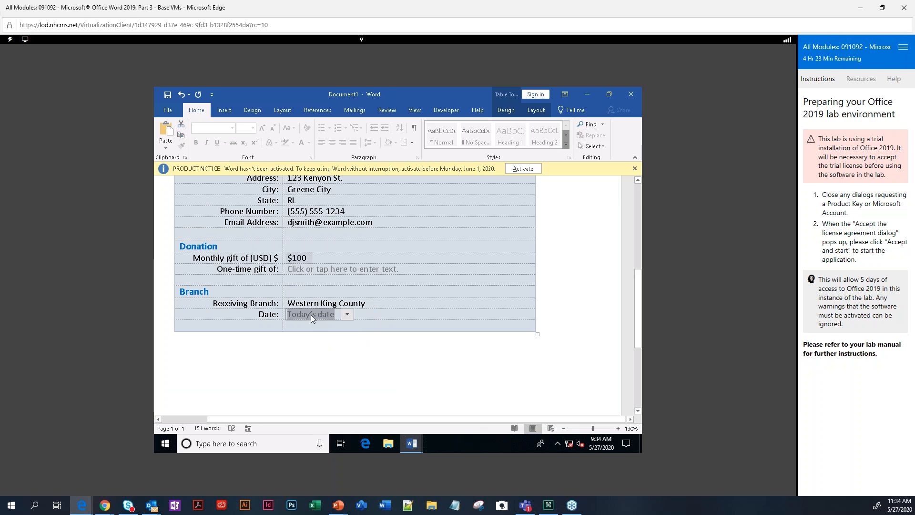
{"action": "left_click", "coordinate": [346, 315]}
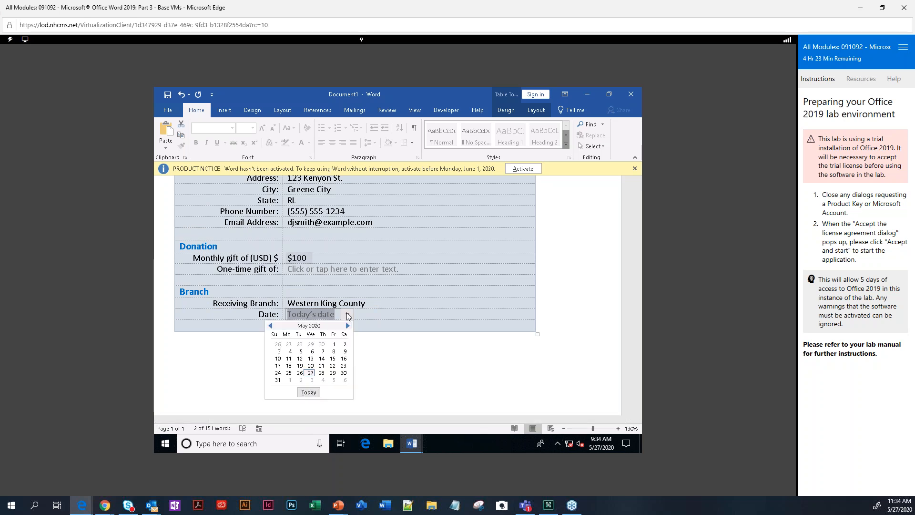
{"action": "left_click", "coordinate": [308, 393]}
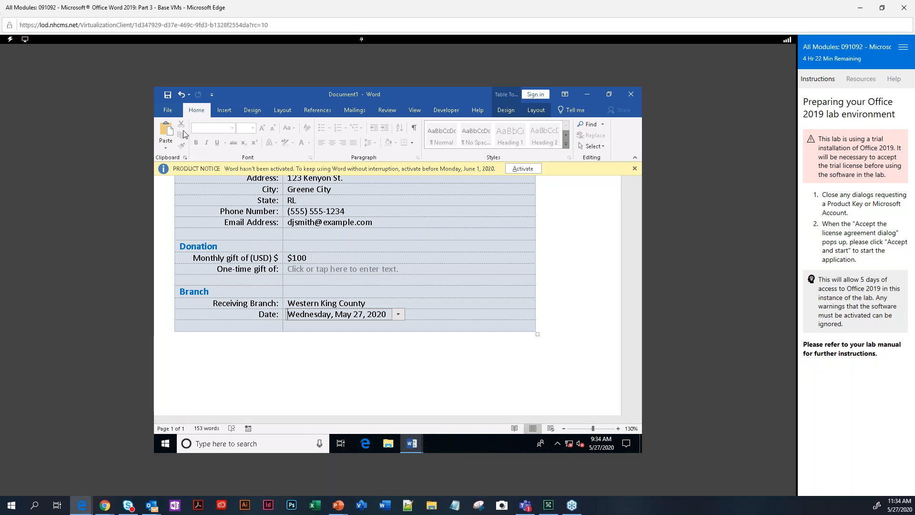
{"action": "left_click", "coordinate": [167, 110]}
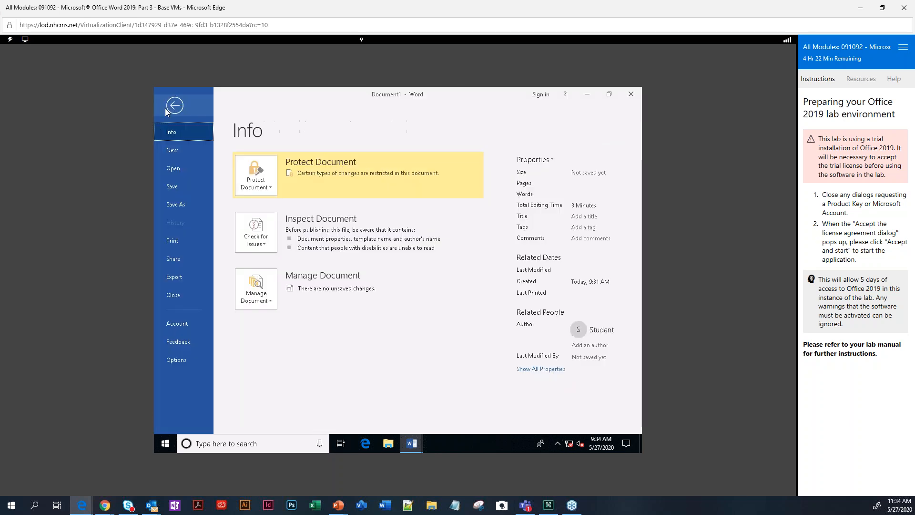
Save the filled form as 'My cmpleted form' in the Using Forms to Manage Content folder.
{"action": "left_click", "coordinate": [170, 205]}
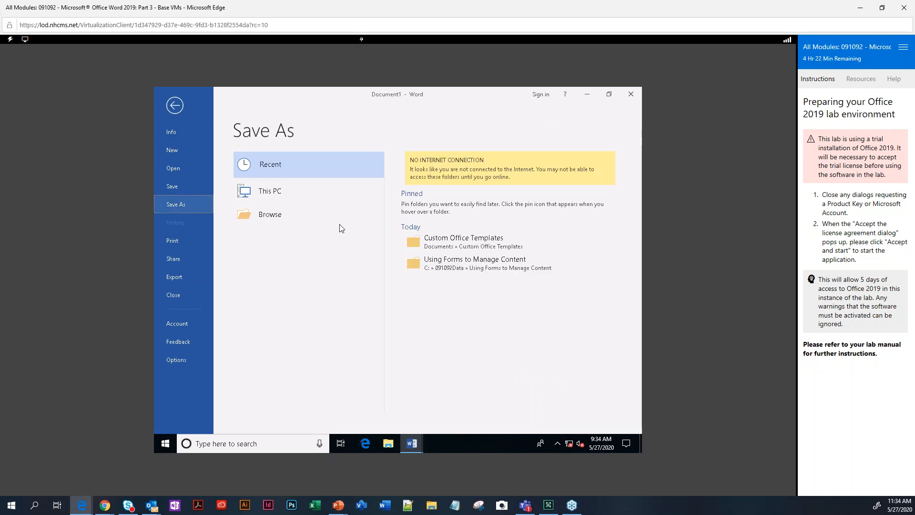
{"action": "left_click", "coordinate": [459, 267]}
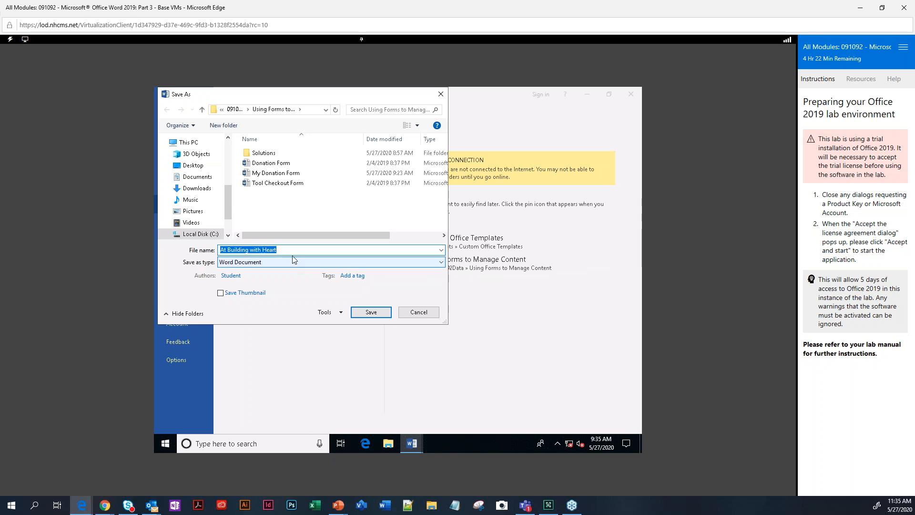
{"action": "left_click", "coordinate": [287, 254]}
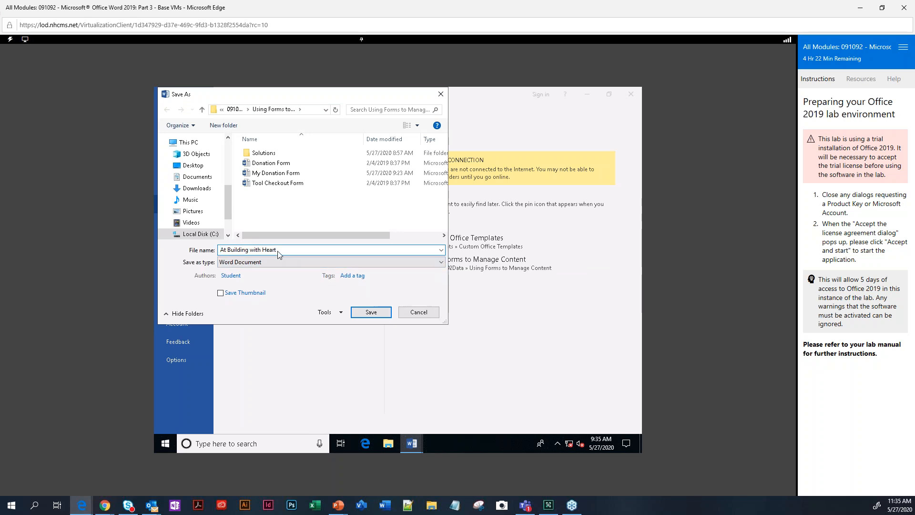
{"action": "left_click_drag", "start_coordinate": [281, 252], "coordinate": [171, 247]}
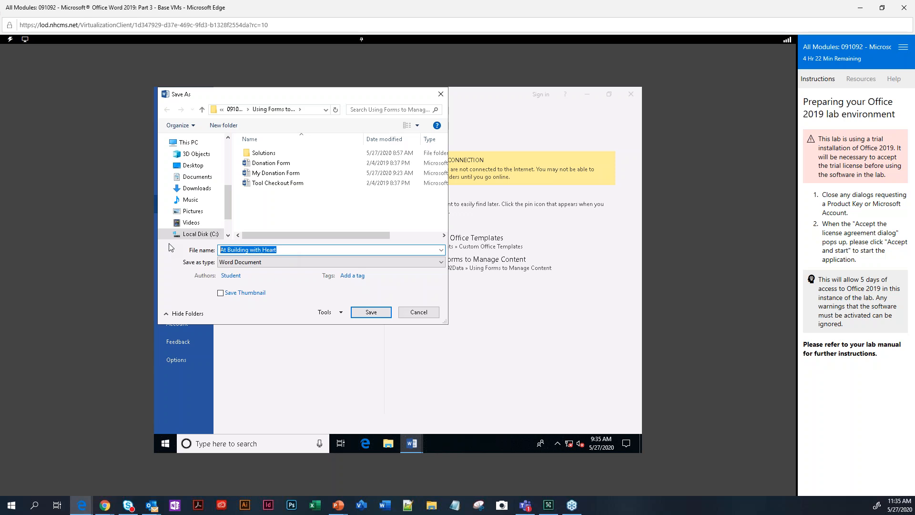
{"action": "type", "text": "My cmpleted form"}
{"action": "left_click", "coordinate": [374, 312]}
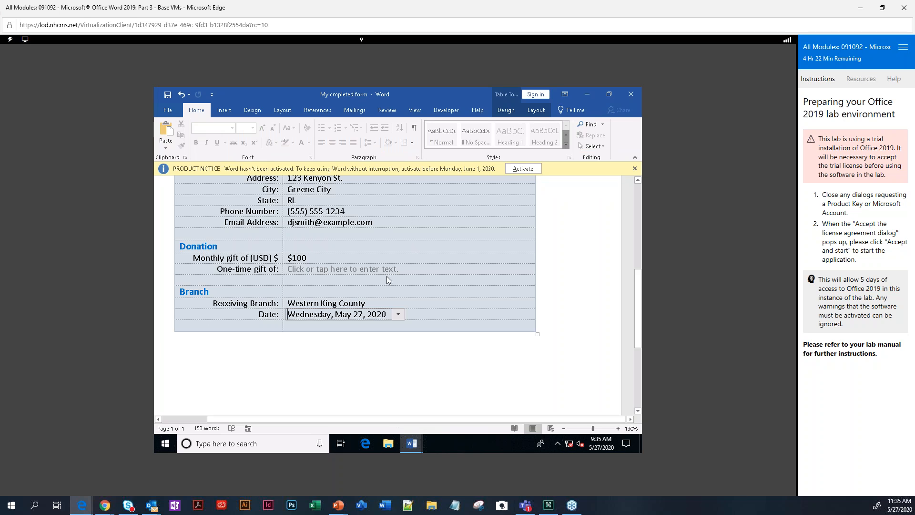
{"action": "scroll", "coordinate": [387, 276], "scroll_direction": "up", "scroll_amount": 10}
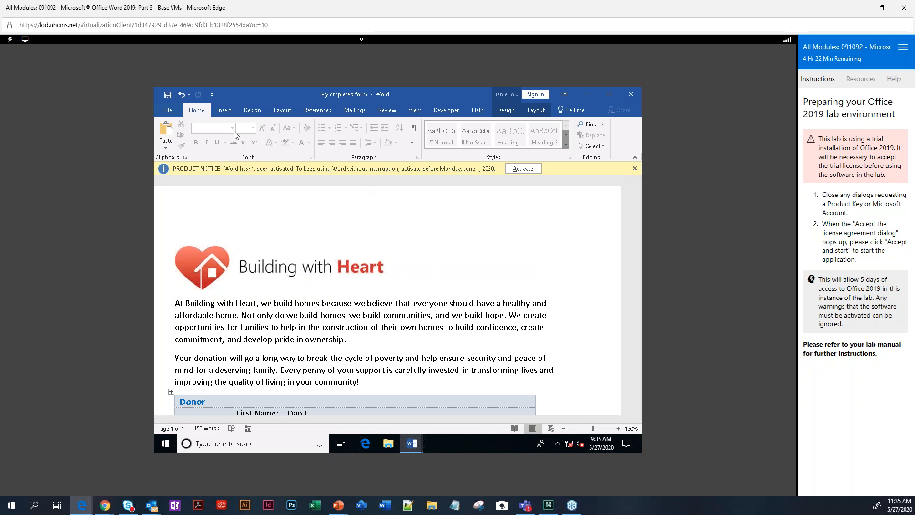
Close the My cmpleted form document.
{"action": "left_click", "coordinate": [167, 110]}
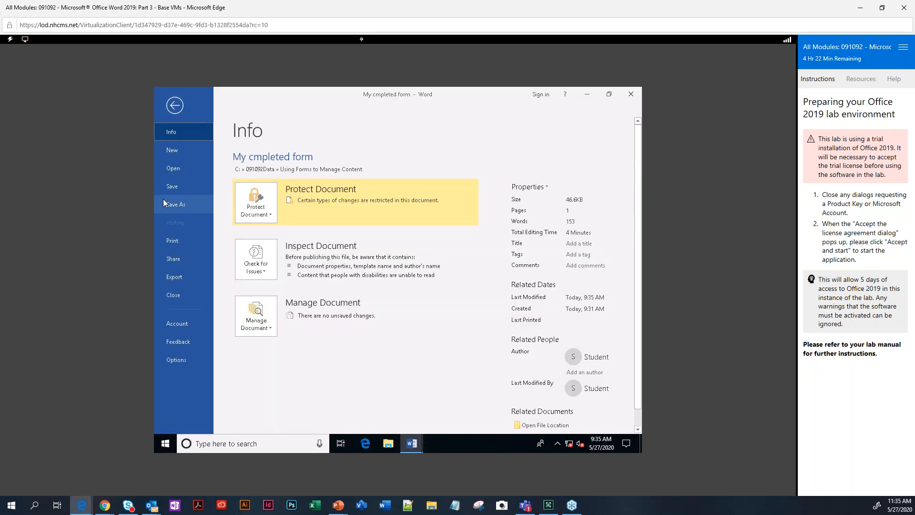
{"action": "left_click", "coordinate": [181, 295]}
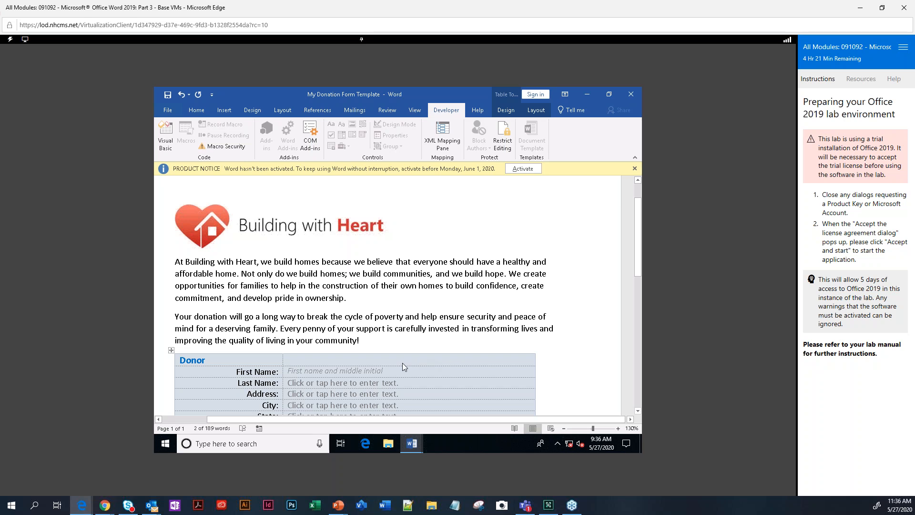
{"action": "scroll", "coordinate": [401, 364], "scroll_direction": "down", "scroll_amount": 3}
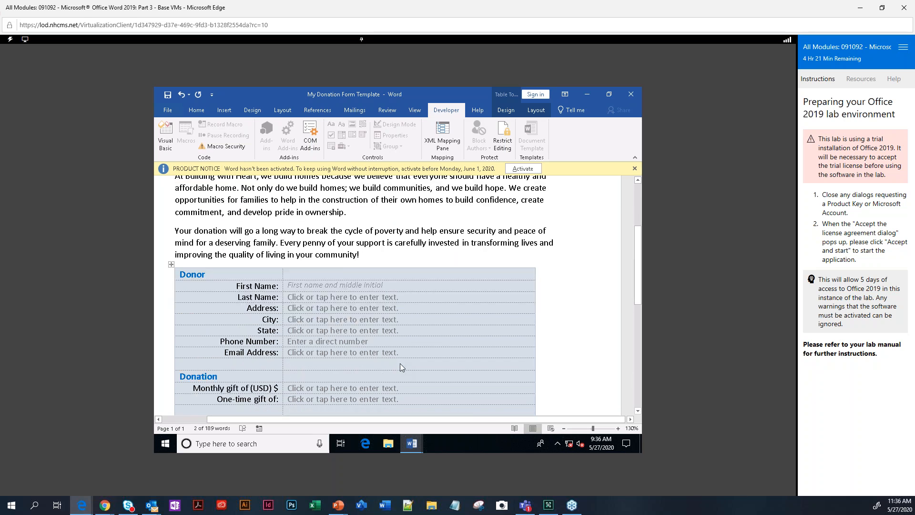
{"action": "left_click", "coordinate": [301, 299]}
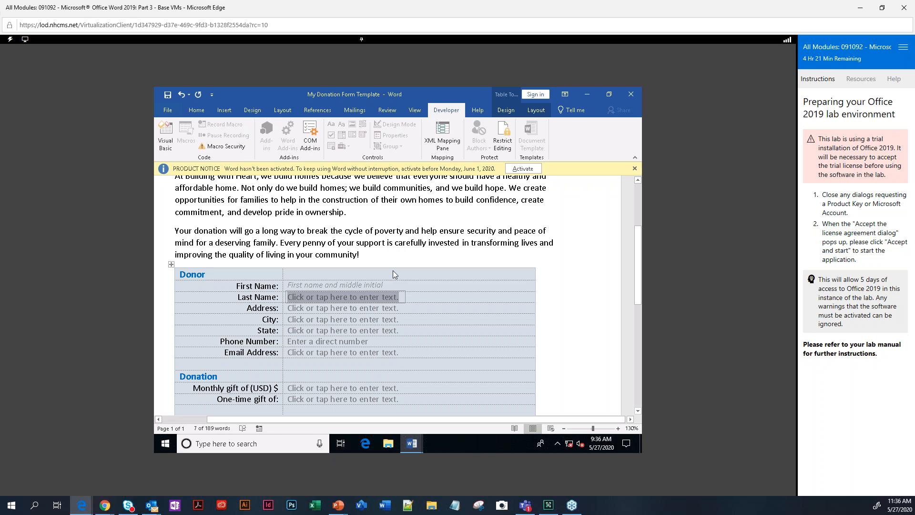
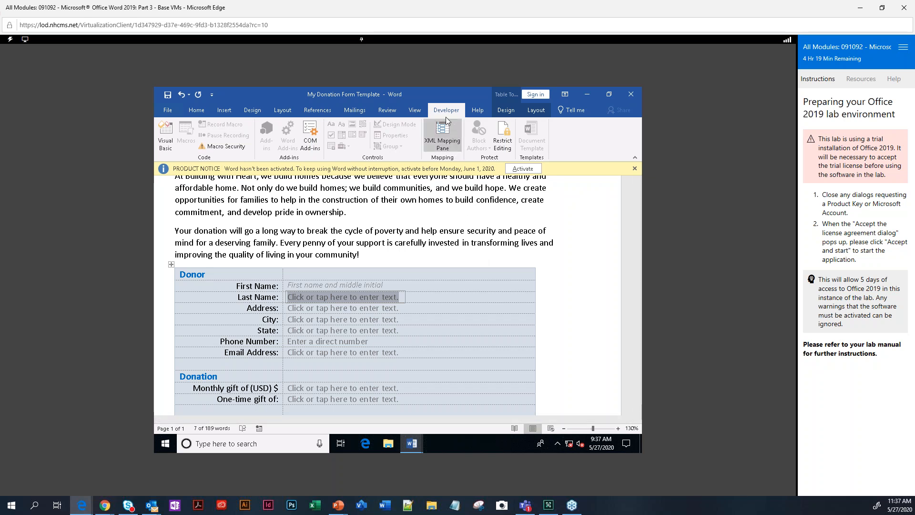
Stop protection on My Donation Form Template by entering its password.
{"action": "left_click", "coordinate": [503, 141]}
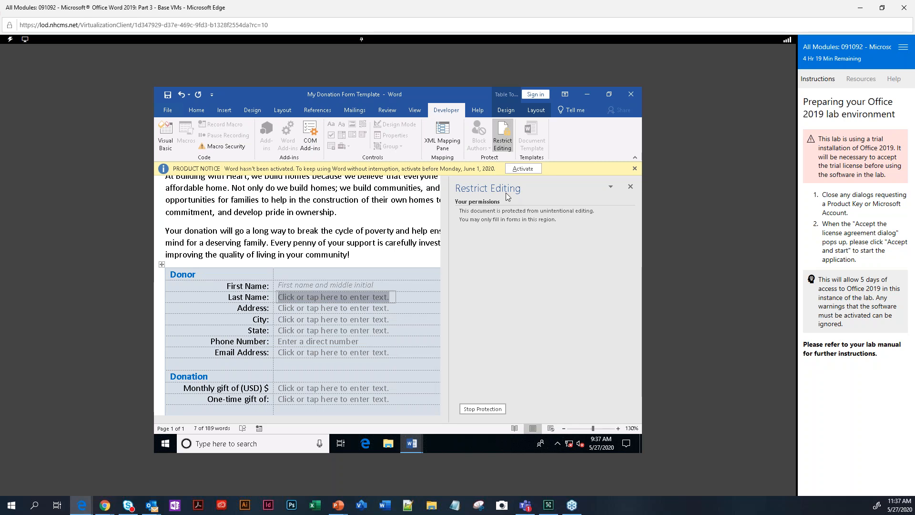
{"action": "left_click", "coordinate": [483, 409]}
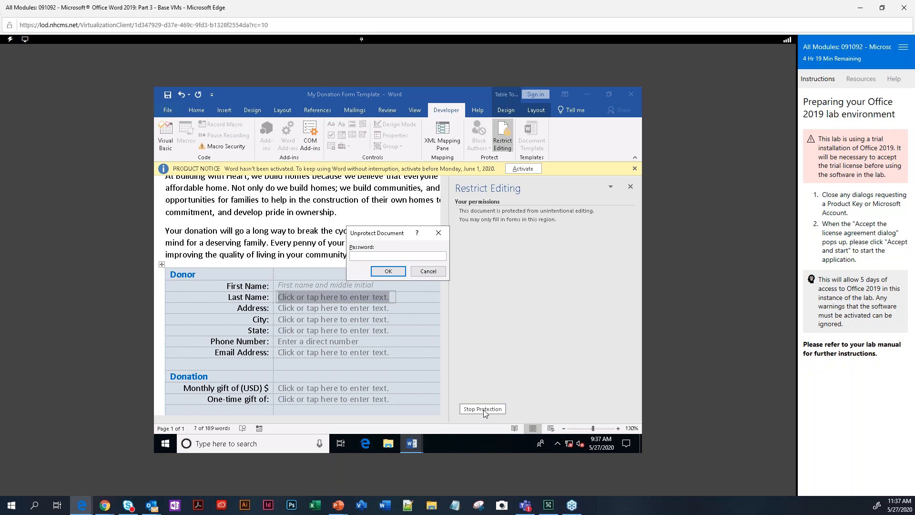
{"action": "type", "text": "•••••••"}
{"action": "key", "text": "Return"}
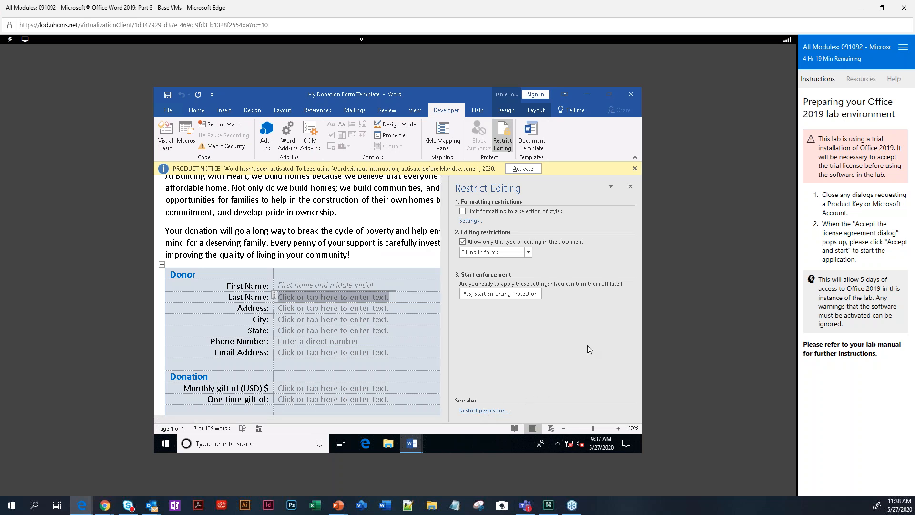
Close the Restrict Editing pane, delete the Today's date picker, and select the Date row.
{"action": "left_click", "coordinate": [505, 132]}
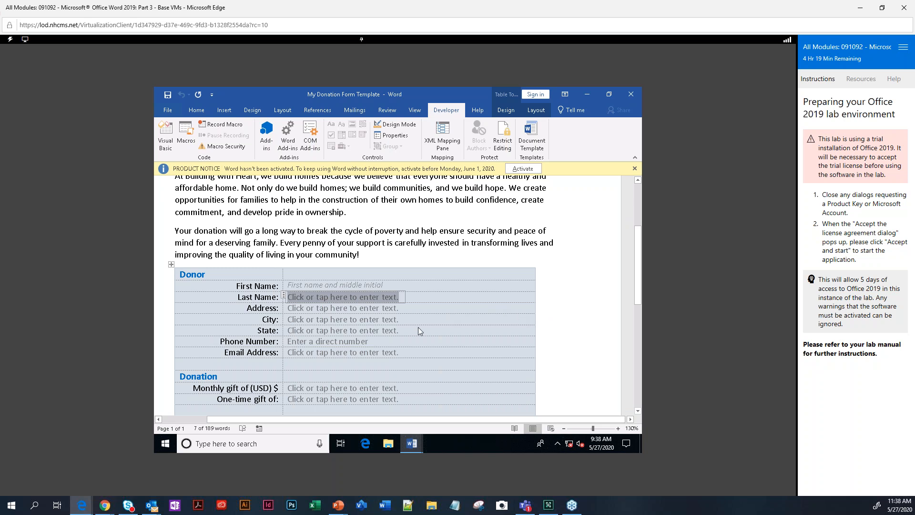
{"action": "scroll", "coordinate": [419, 328], "scroll_direction": "down", "scroll_amount": 3}
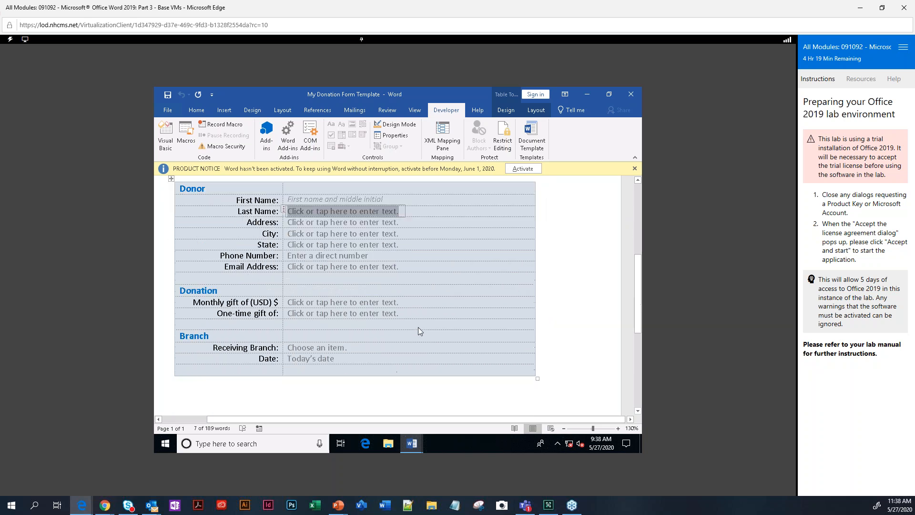
{"action": "left_click", "coordinate": [315, 358]}
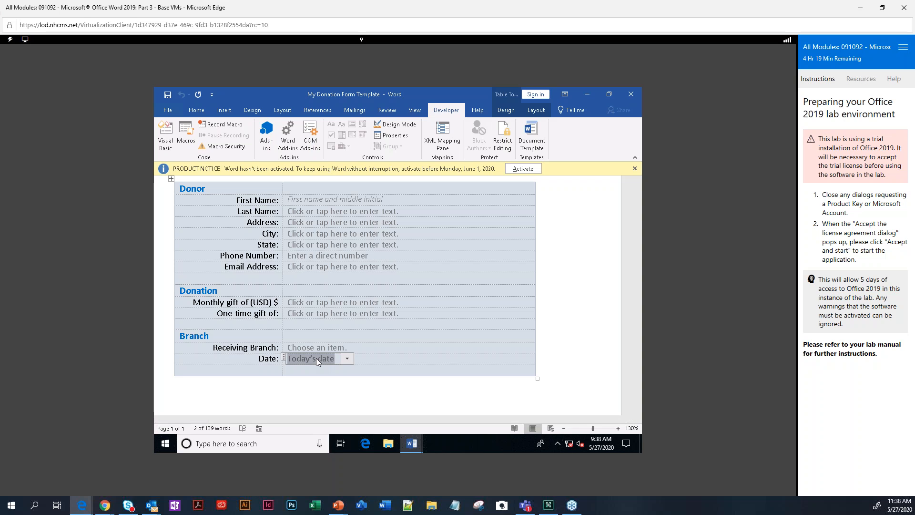
{"action": "left_click", "coordinate": [284, 358]}
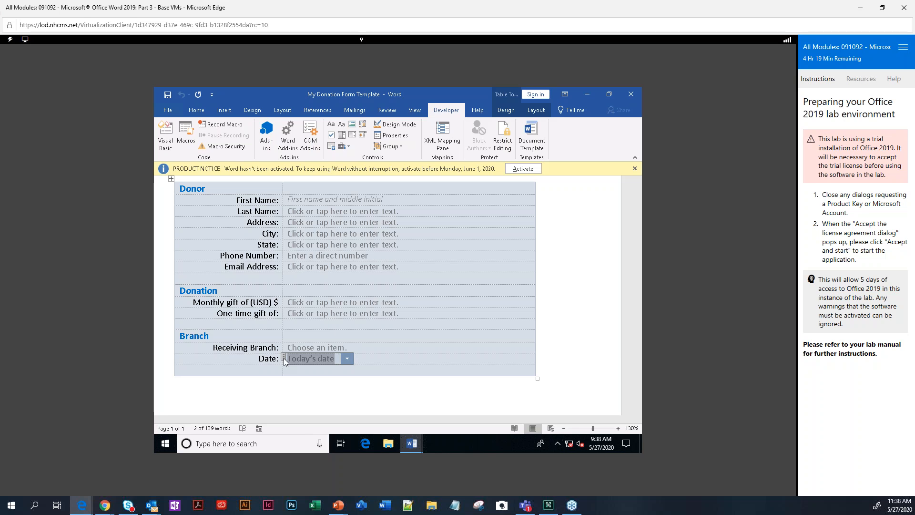
{"action": "key", "text": "Delete"}
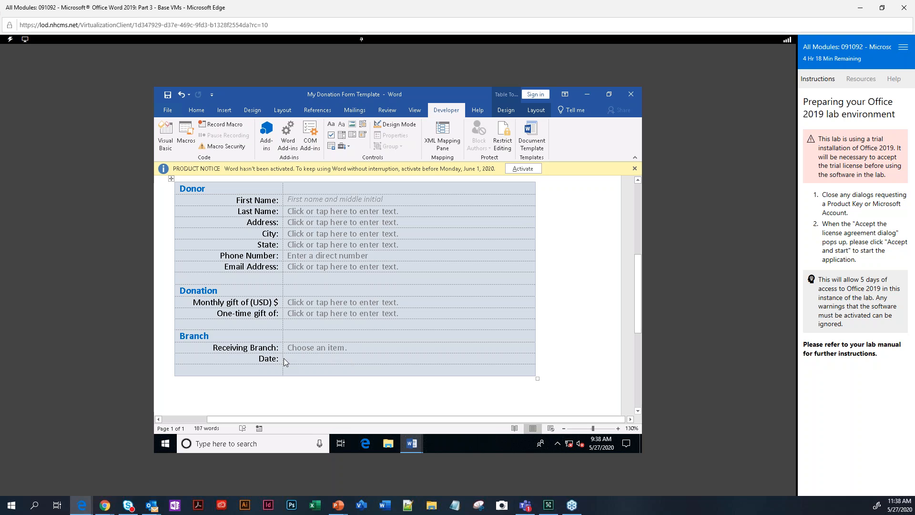
{"action": "left_click_drag", "start_coordinate": [298, 356], "coordinate": [248, 356]}
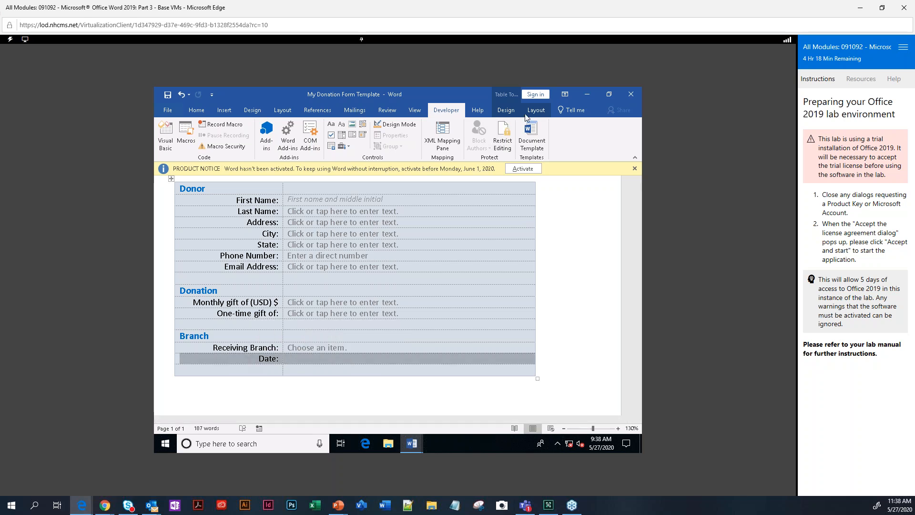
Delete the Date row from the Branch table with Delete Rows.
{"action": "left_click", "coordinate": [536, 110]}
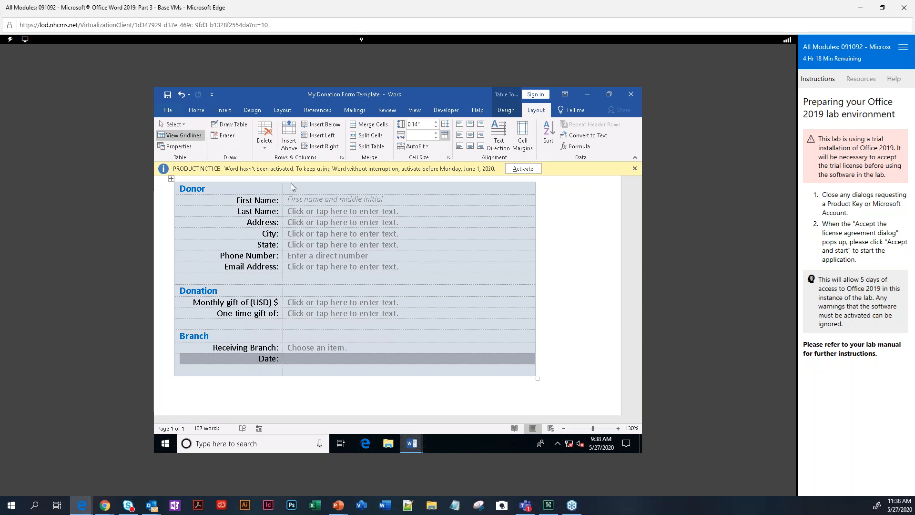
{"action": "left_click", "coordinate": [265, 150]}
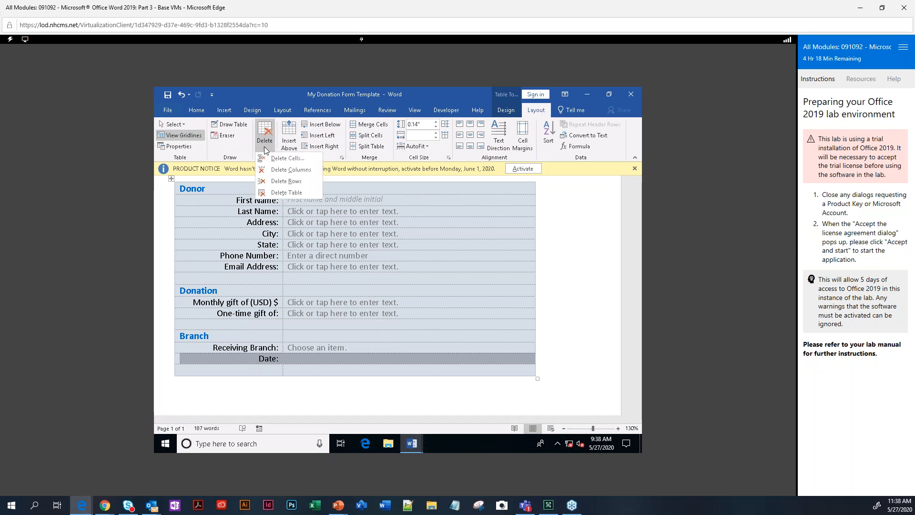
{"action": "left_click", "coordinate": [273, 183]}
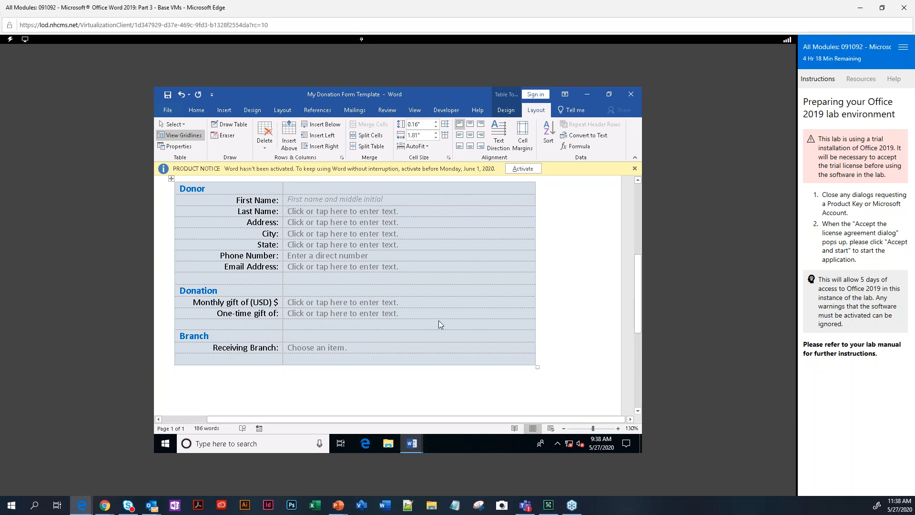
Check the First Name and Receiving Branch fields, then return to the top of the form.
{"action": "scroll", "coordinate": [439, 320], "scroll_direction": "up", "scroll_amount": 3}
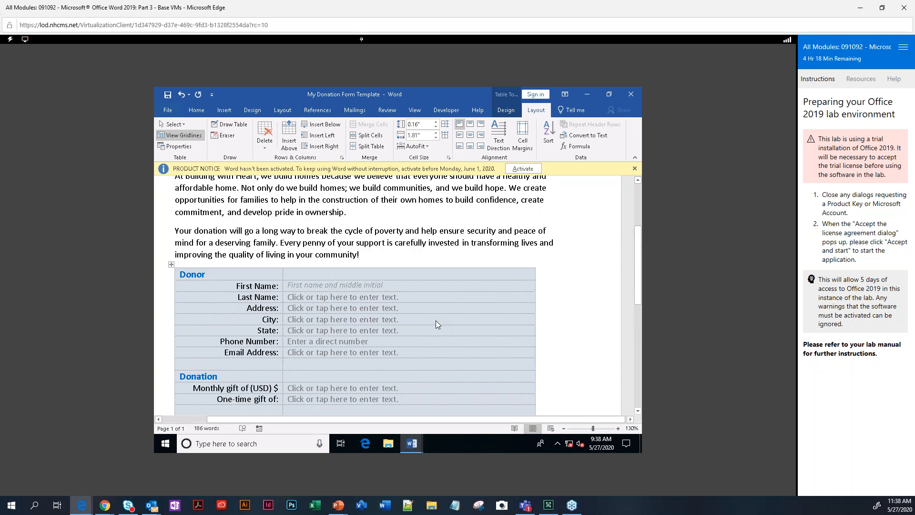
{"action": "left_click", "coordinate": [314, 285]}
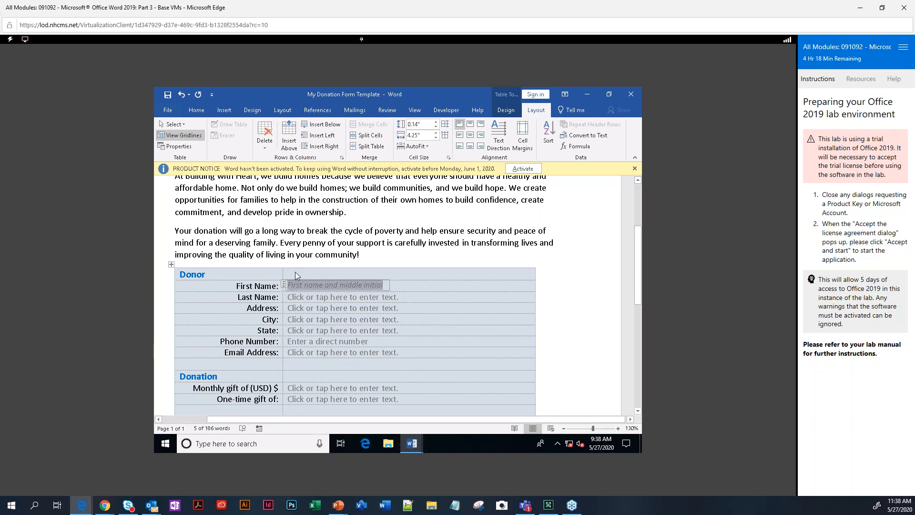
{"action": "scroll", "coordinate": [330, 368], "scroll_direction": "down", "scroll_amount": 7}
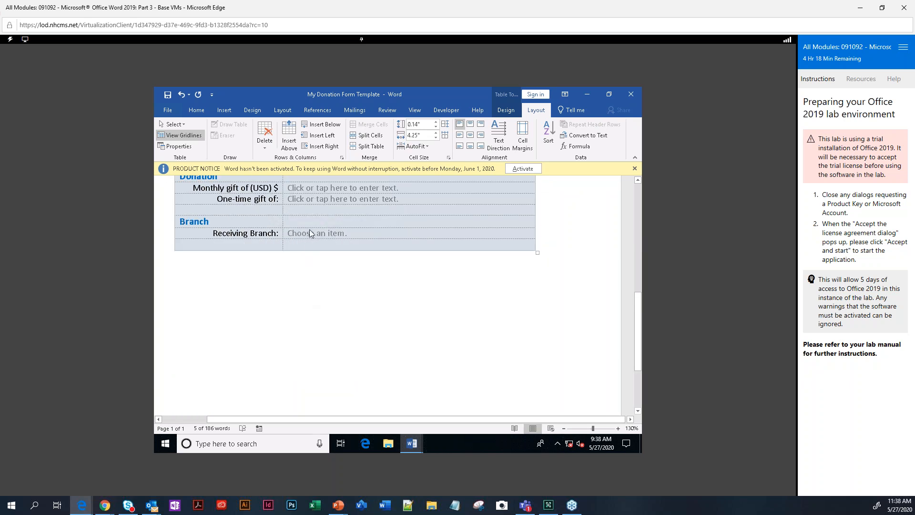
{"action": "left_click", "coordinate": [309, 232]}
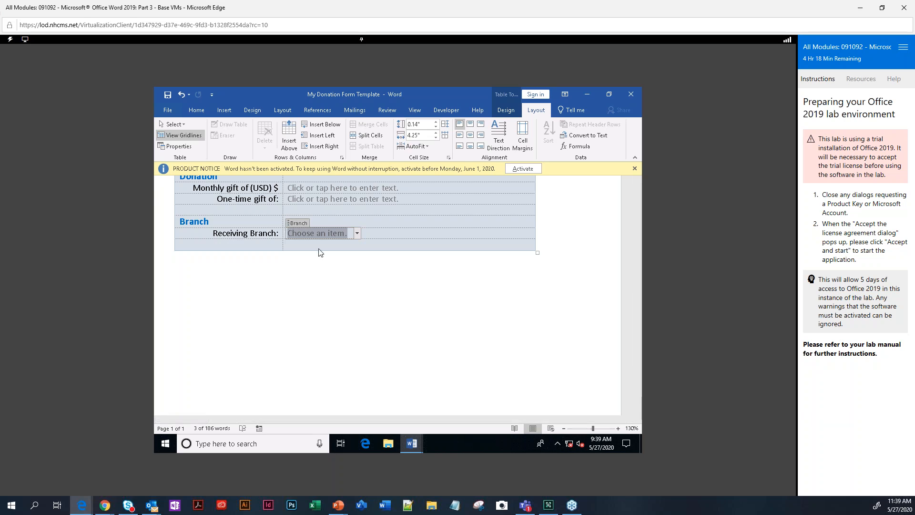
{"action": "scroll", "coordinate": [473, 336], "scroll_direction": "up", "scroll_amount": 3}
{"action": "scroll", "coordinate": [473, 335], "scroll_direction": "up", "scroll_amount": 8}
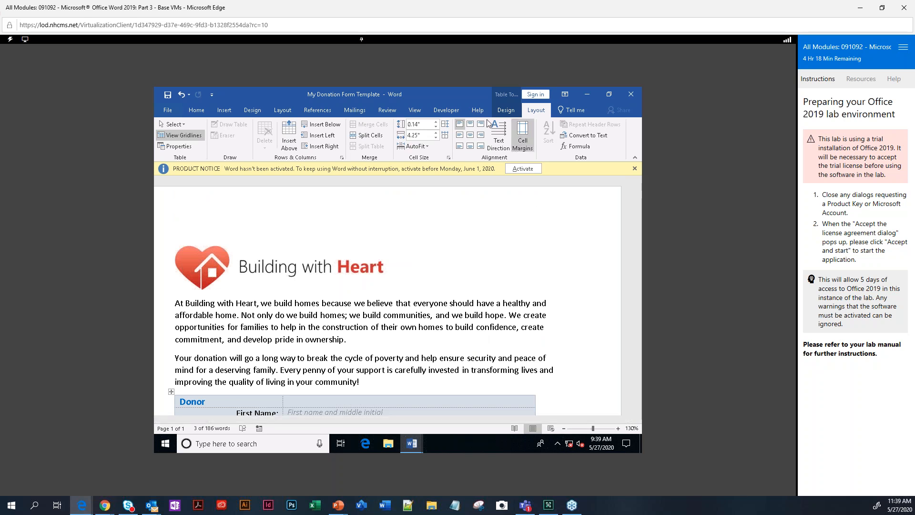
Enforce fill-in-forms protection on the template without a password and save it.
{"action": "left_click", "coordinate": [445, 110]}
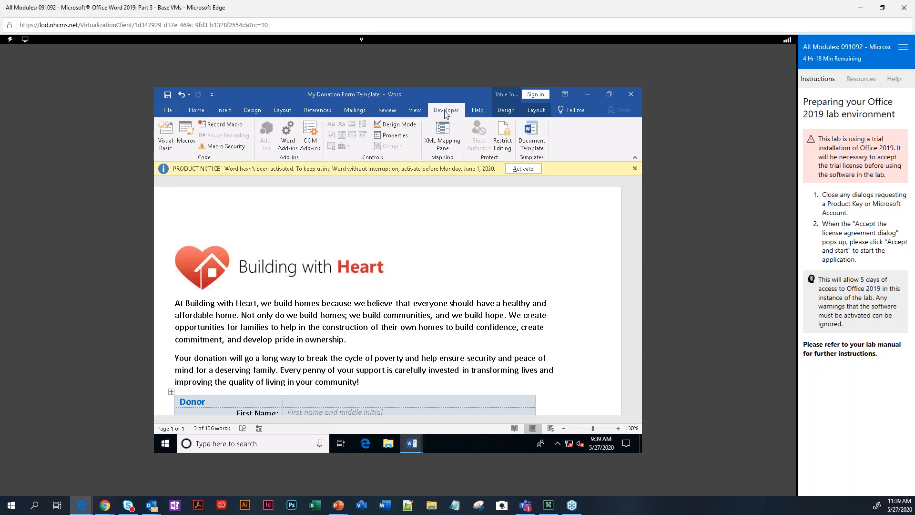
{"action": "left_click", "coordinate": [502, 145]}
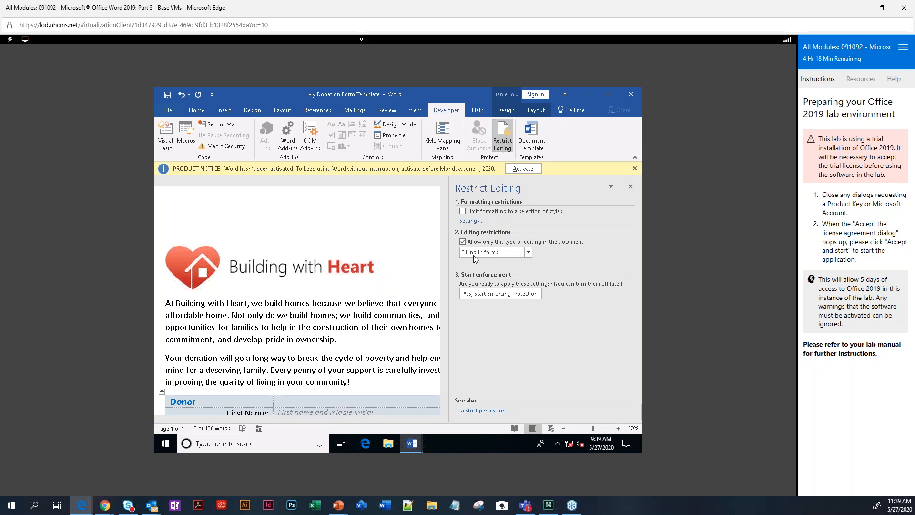
{"action": "left_click", "coordinate": [481, 293]}
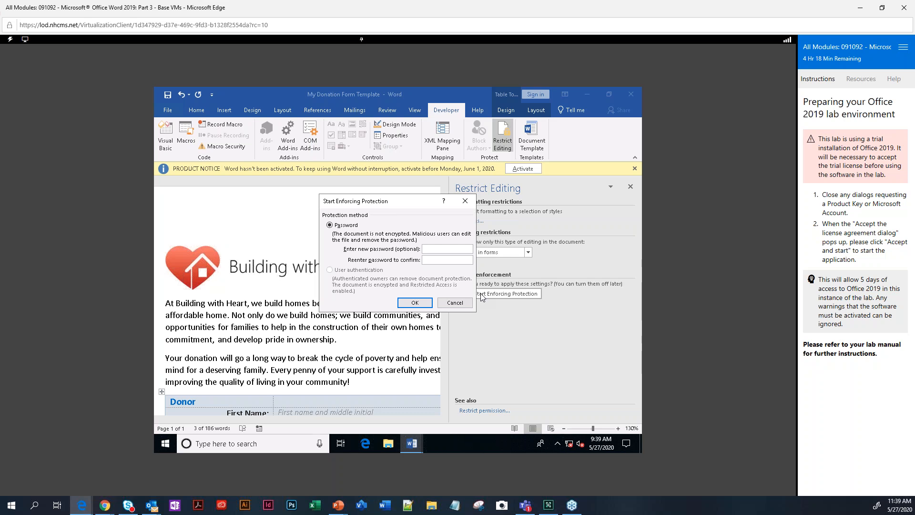
{"action": "left_click", "coordinate": [415, 305]}
{"action": "left_click", "coordinate": [415, 304]}
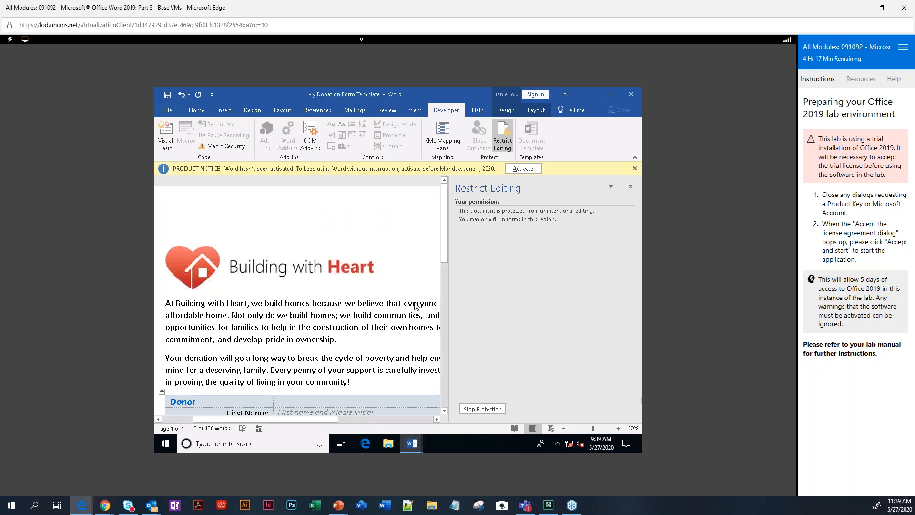
{"action": "left_click", "coordinate": [168, 95]}
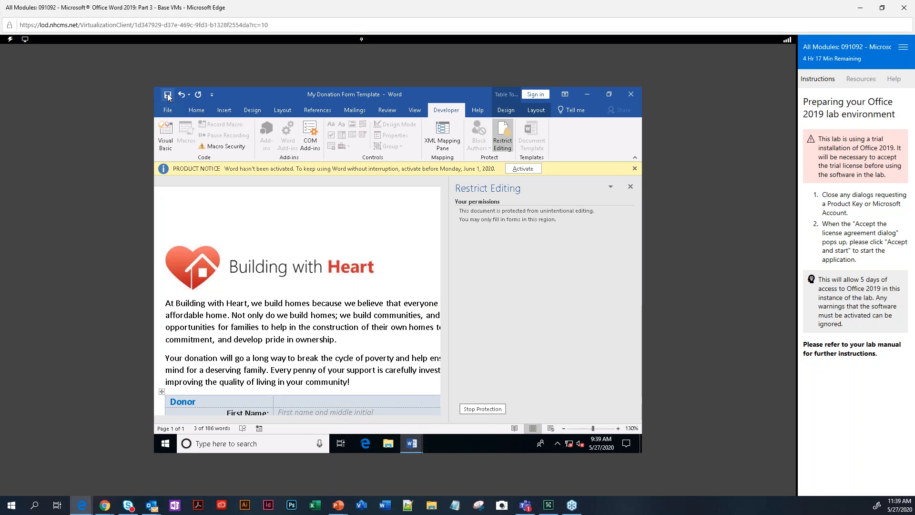
Stop the template's protection again so it is editable.
{"action": "left_click", "coordinate": [631, 188]}
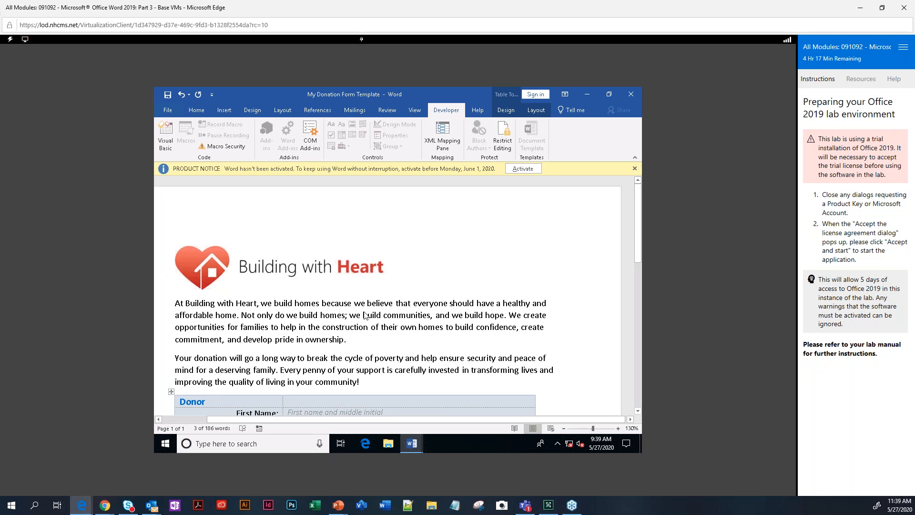
{"action": "left_click", "coordinate": [503, 139]}
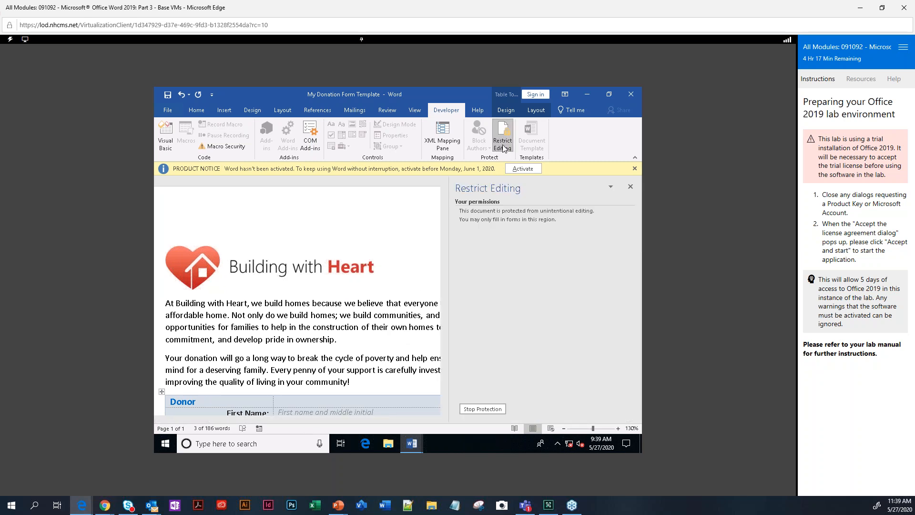
{"action": "left_click", "coordinate": [483, 409]}
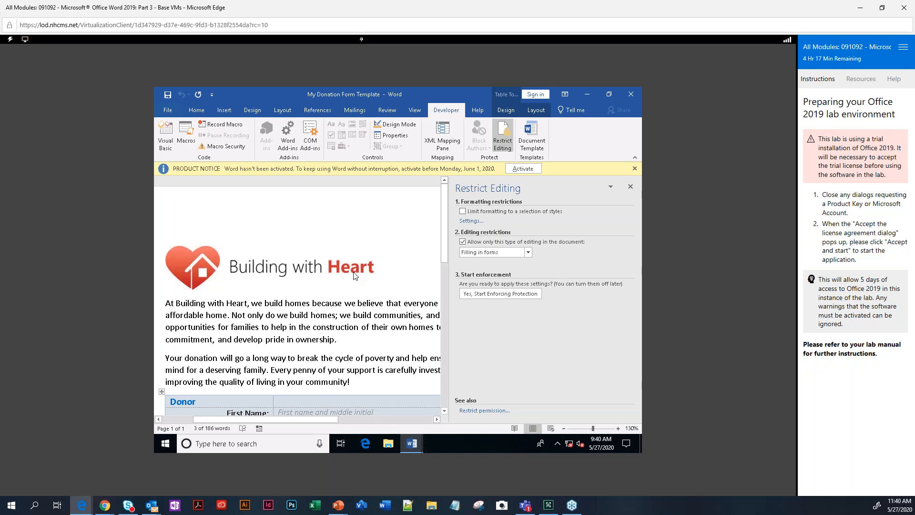
Close the donation form template without saving changes.
{"action": "left_click", "coordinate": [167, 110]}
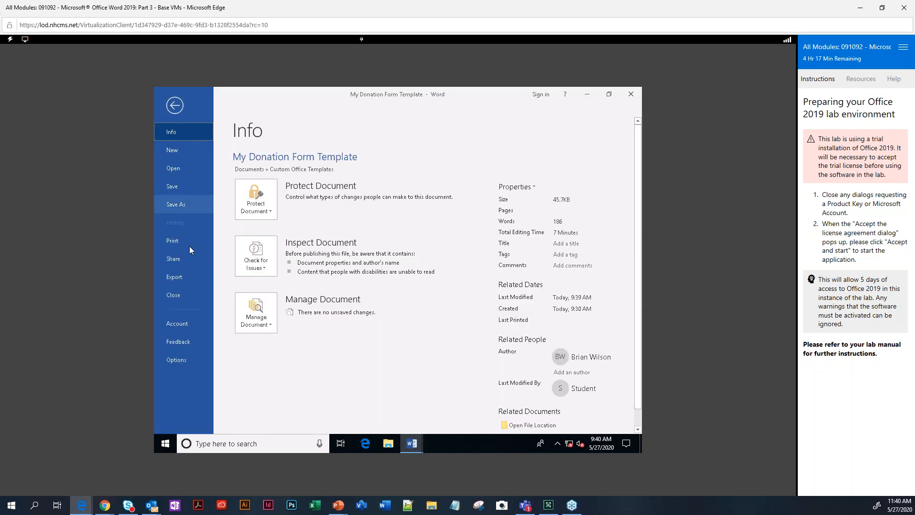
{"action": "left_click", "coordinate": [179, 296]}
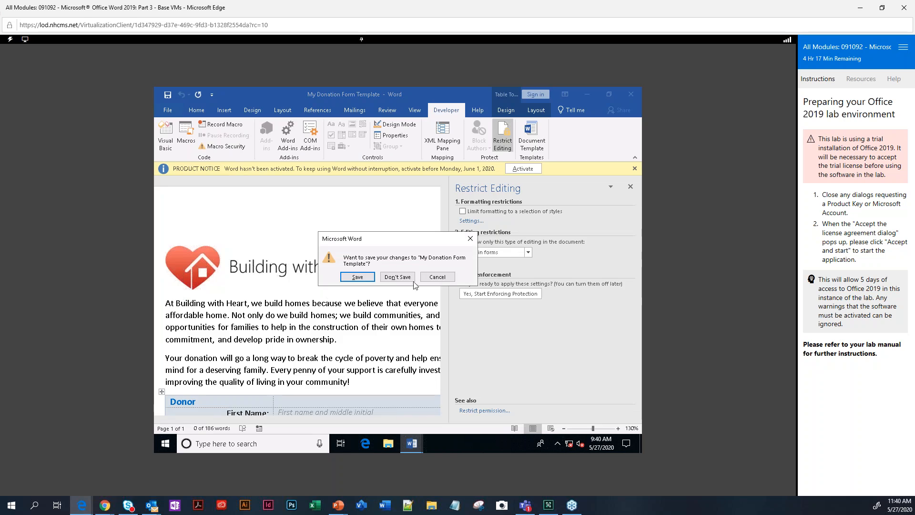
{"action": "left_click", "coordinate": [397, 276]}
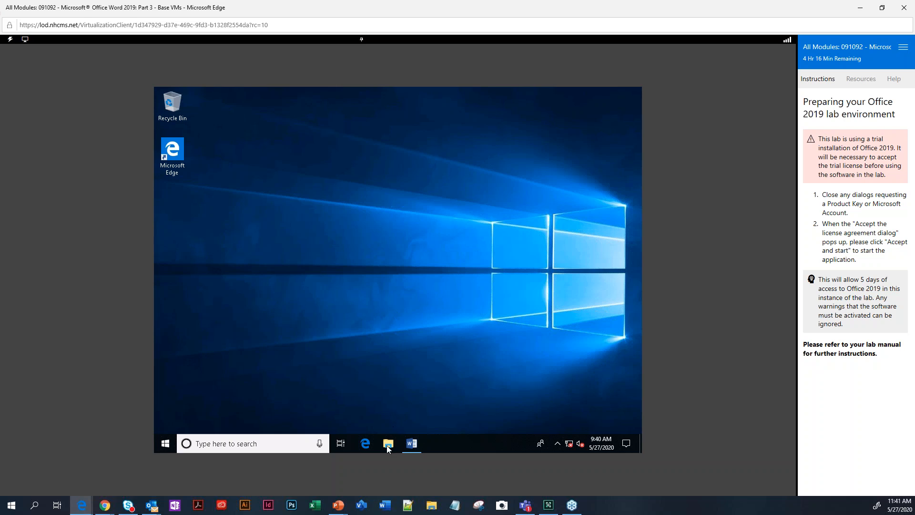
Add plain text controls to the Tool Name, Asset Number, Checked Out By and Project cells.
{"action": "mouse_move", "coordinate": [409, 449]}
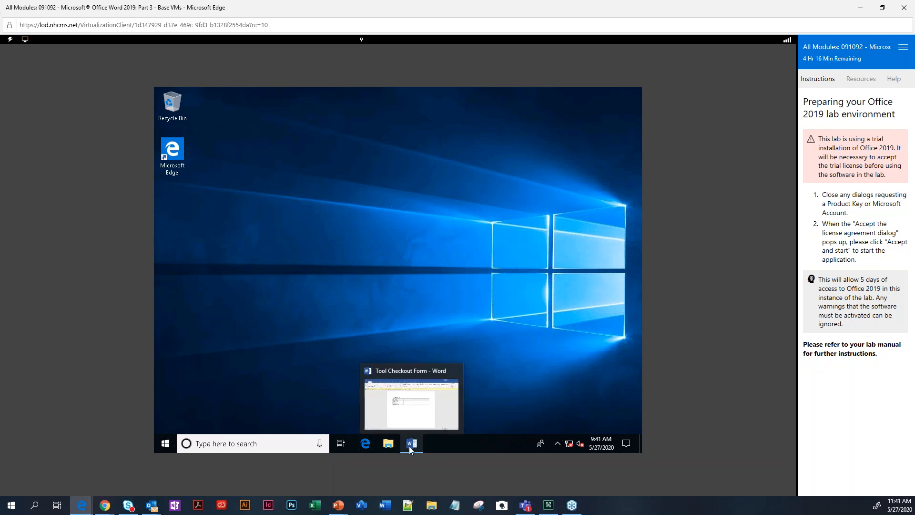
{"action": "left_click", "coordinate": [416, 406]}
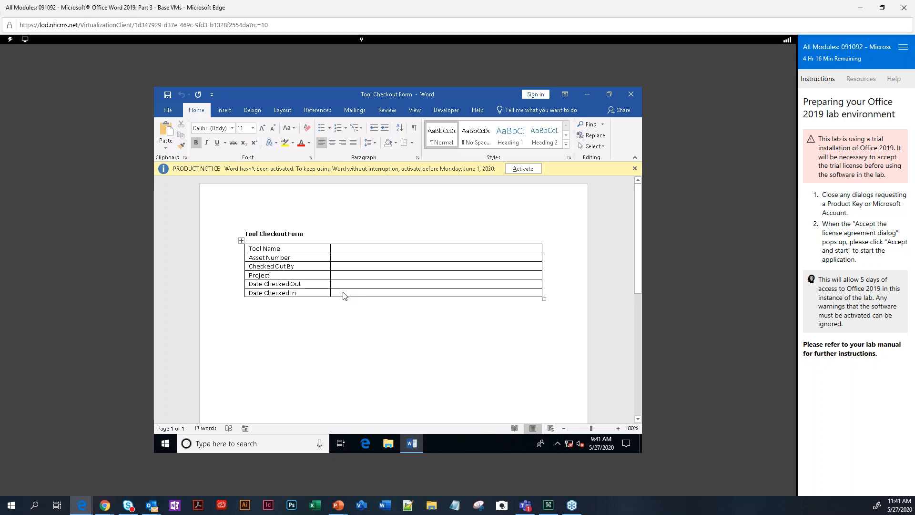
{"action": "left_click", "coordinate": [352, 253]}
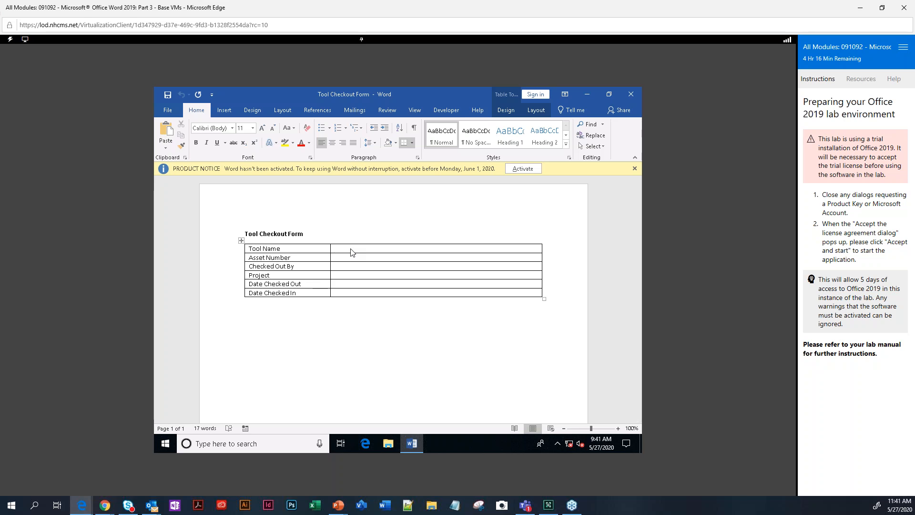
{"action": "left_click", "coordinate": [443, 112]}
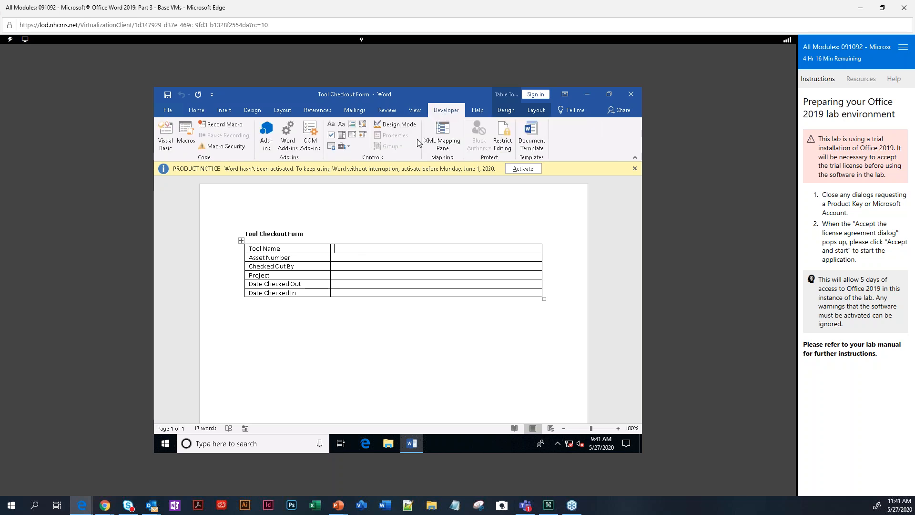
{"action": "left_click", "coordinate": [341, 125]}
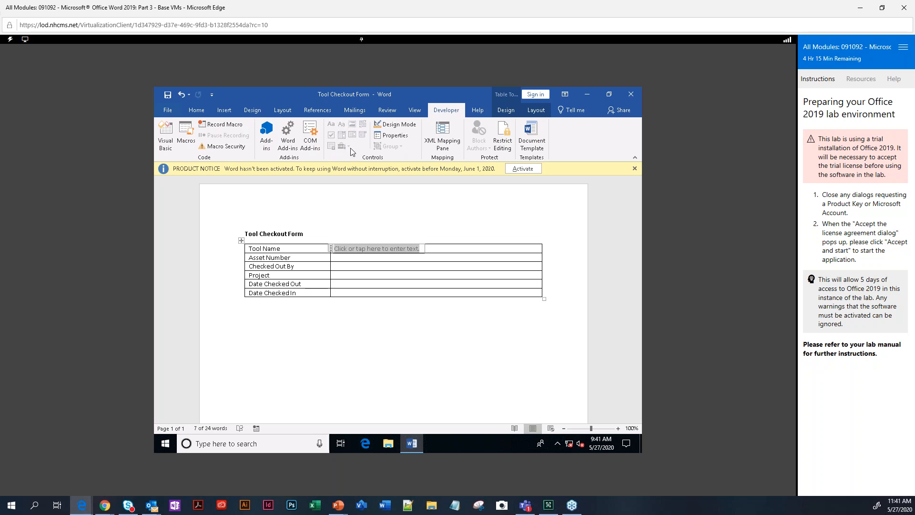
{"action": "left_click", "coordinate": [344, 260]}
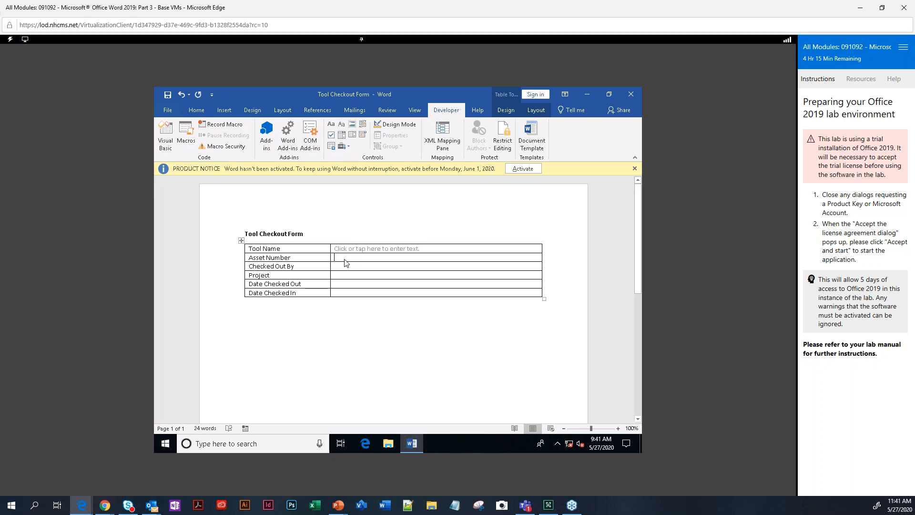
{"action": "key", "text": "F4"}
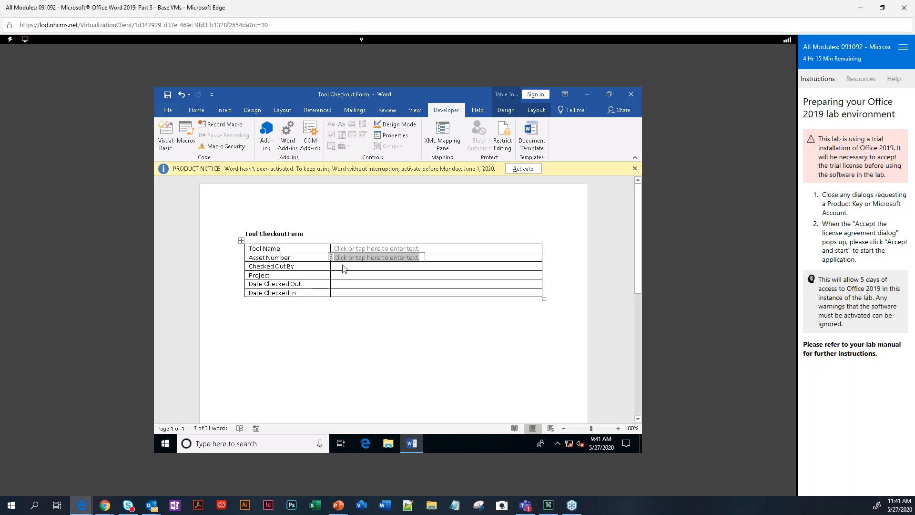
{"action": "left_click", "coordinate": [343, 267]}
{"action": "key", "text": "F4"}
{"action": "left_click", "coordinate": [346, 276]}
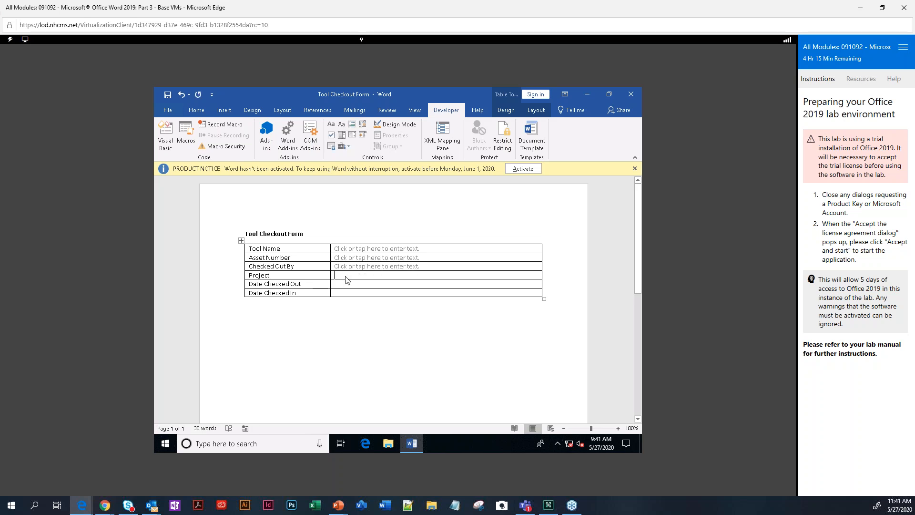
{"action": "key", "text": "F4"}
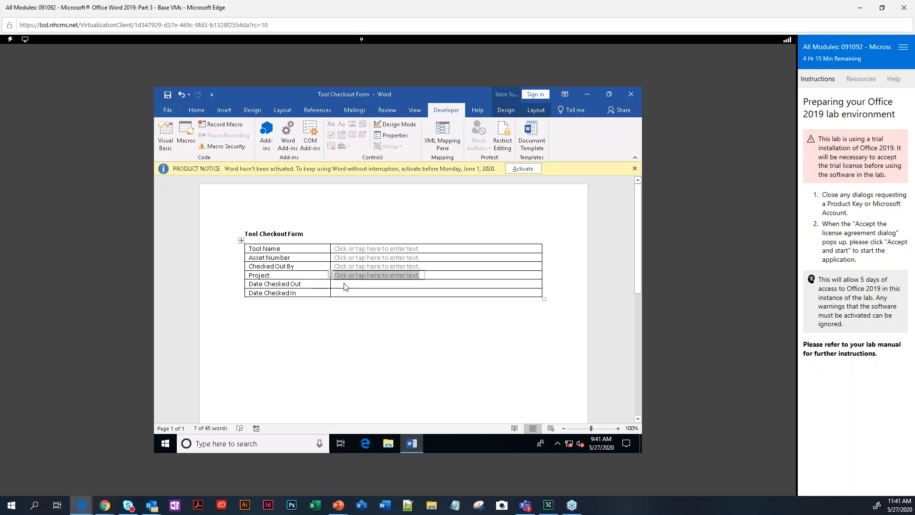
Add date pickers to the Date Checked Out and Date Checked In cells.
{"action": "left_click", "coordinate": [345, 285]}
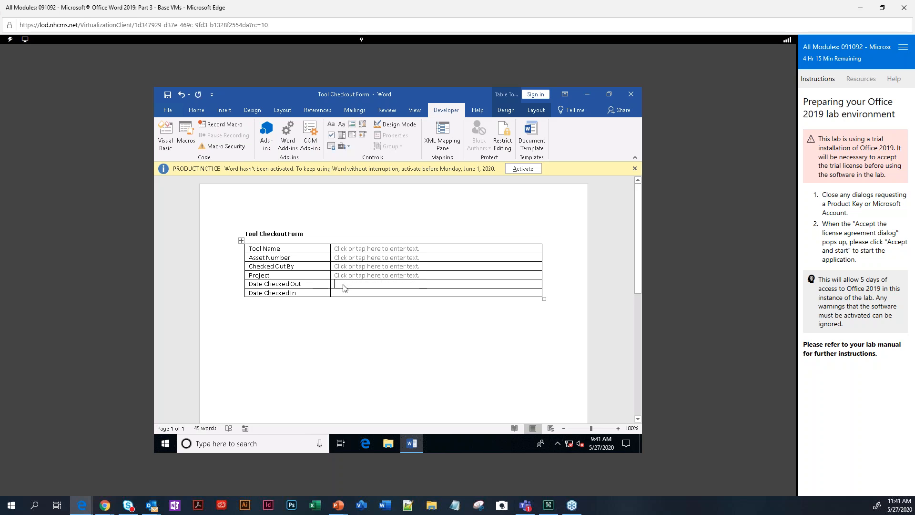
{"action": "left_click", "coordinate": [363, 135]}
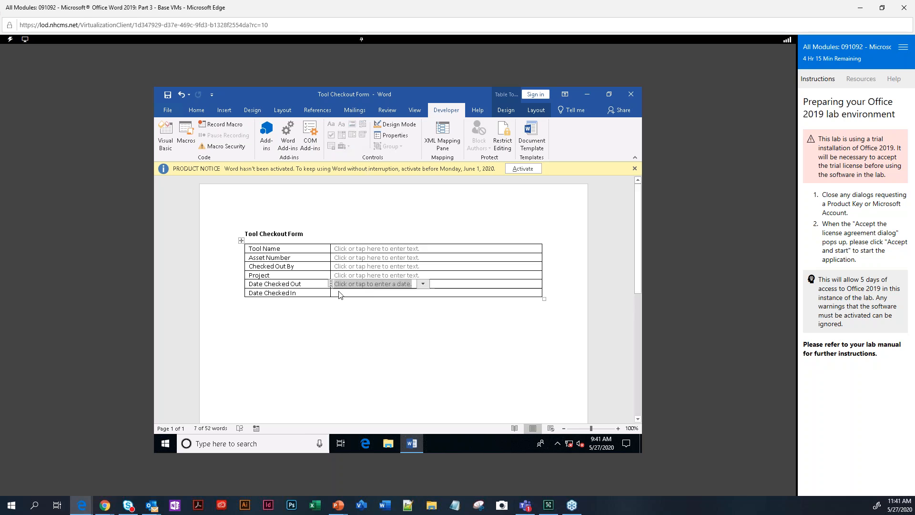
{"action": "left_click", "coordinate": [340, 294]}
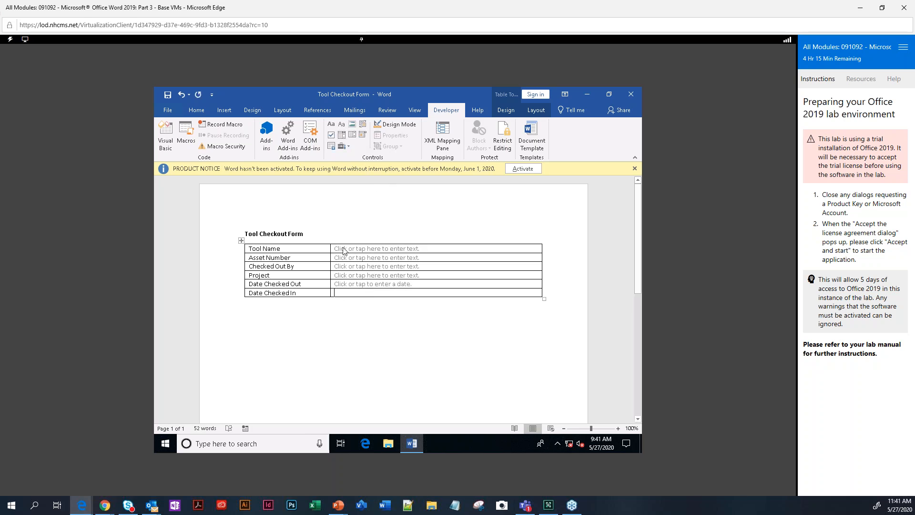
{"action": "left_click", "coordinate": [362, 137]}
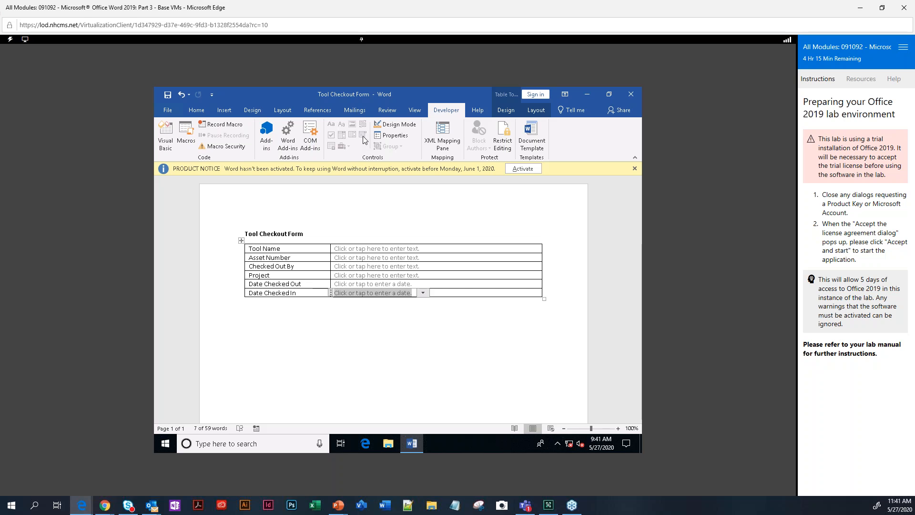
{"action": "left_click", "coordinate": [346, 278]}
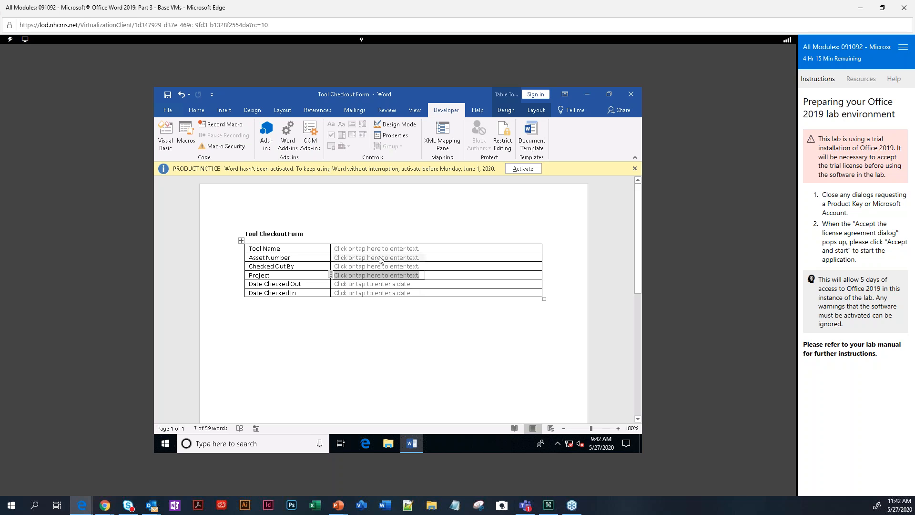
Set the Project placeholder to 'Enter the name of the project manager' and turn off Design Mode.
{"action": "left_click", "coordinate": [399, 127]}
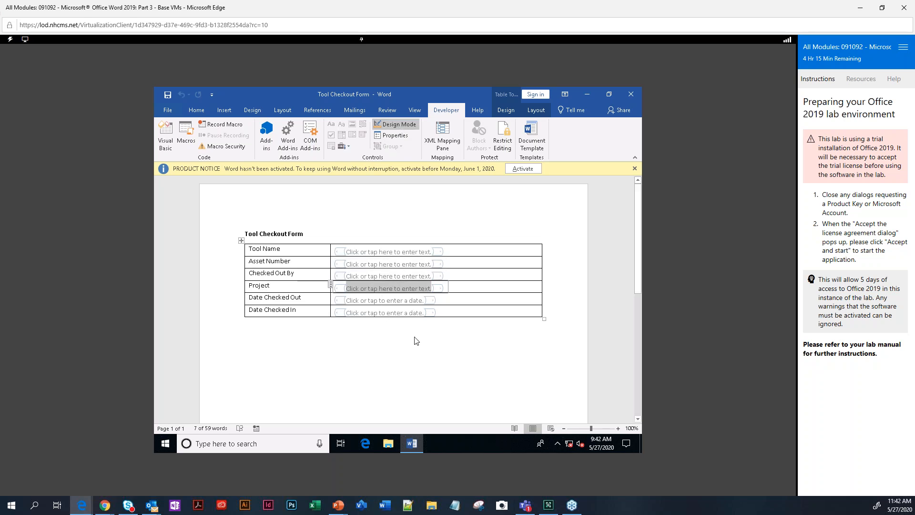
{"action": "type", "text": "Enter t"}
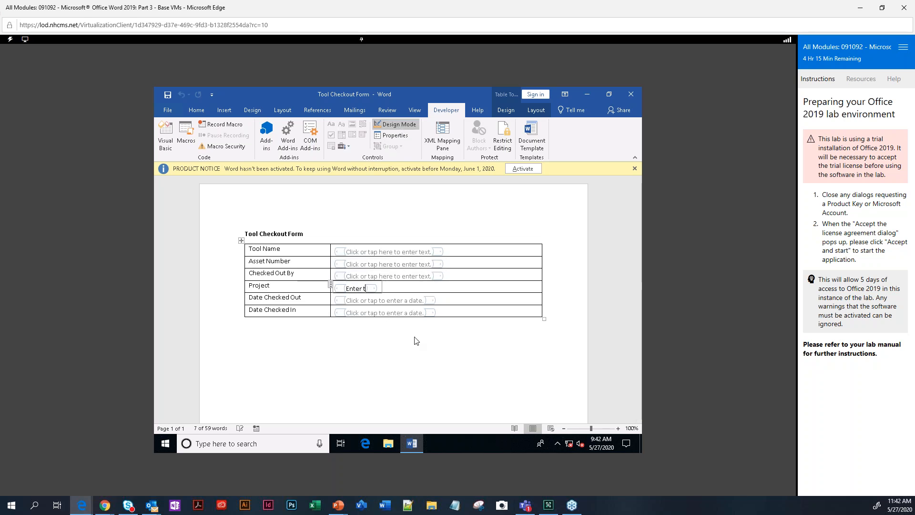
{"action": "type", "text": "he name of the pro"}
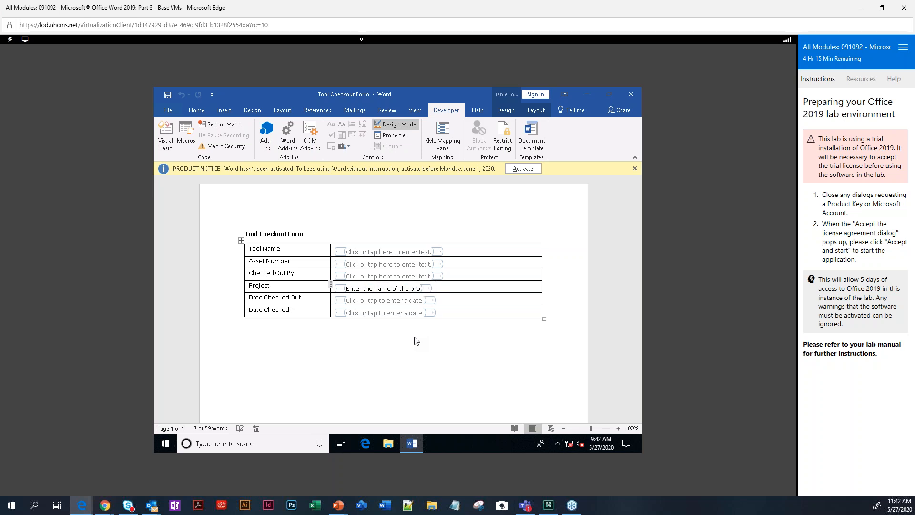
{"action": "type", "text": "ject manager"}
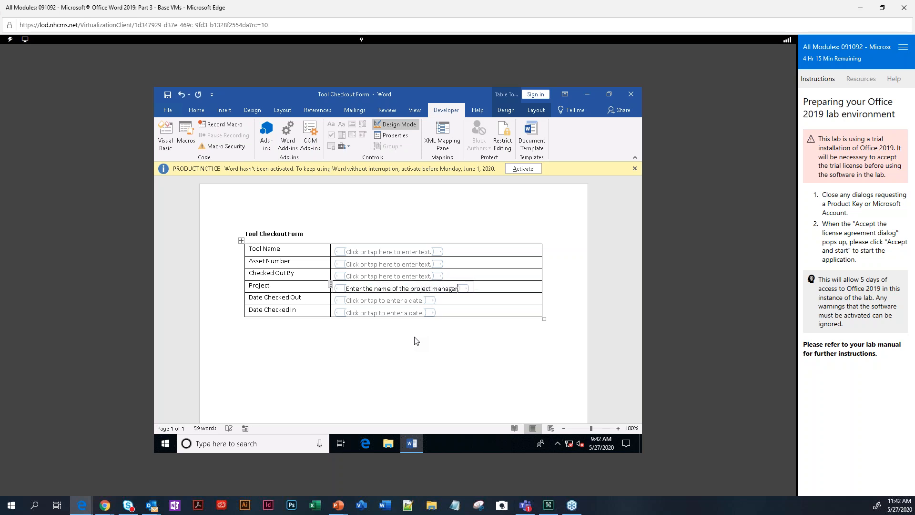
{"action": "left_click", "coordinate": [398, 126]}
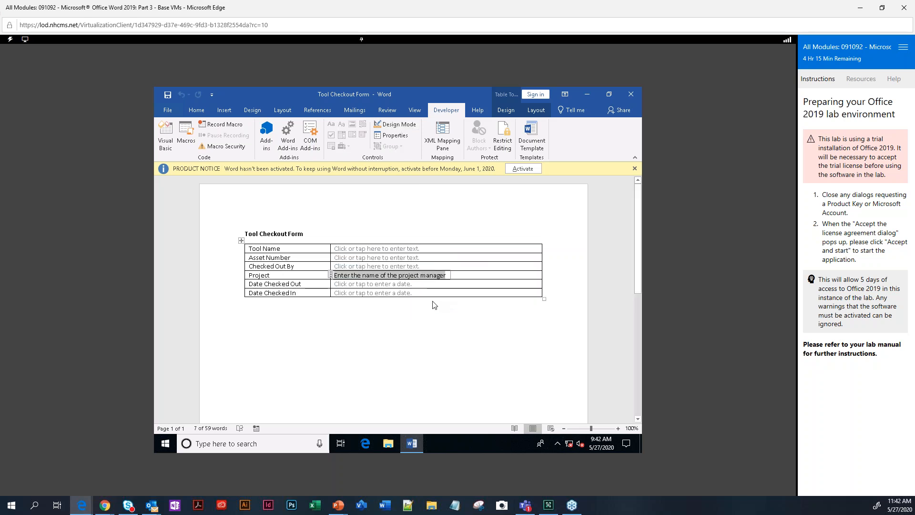
Restrict the form to filling in forms only, enforcing protection with no password.
{"action": "left_click", "coordinate": [503, 141]}
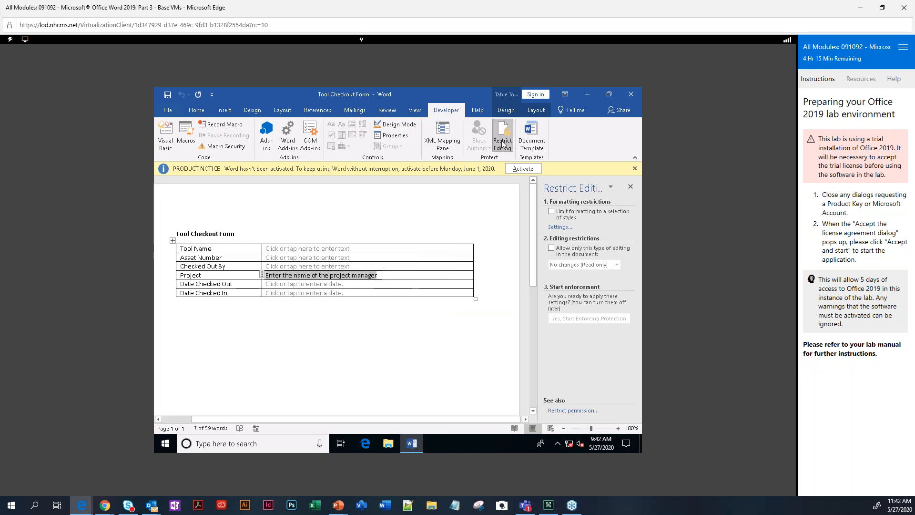
{"action": "left_click", "coordinate": [552, 248]}
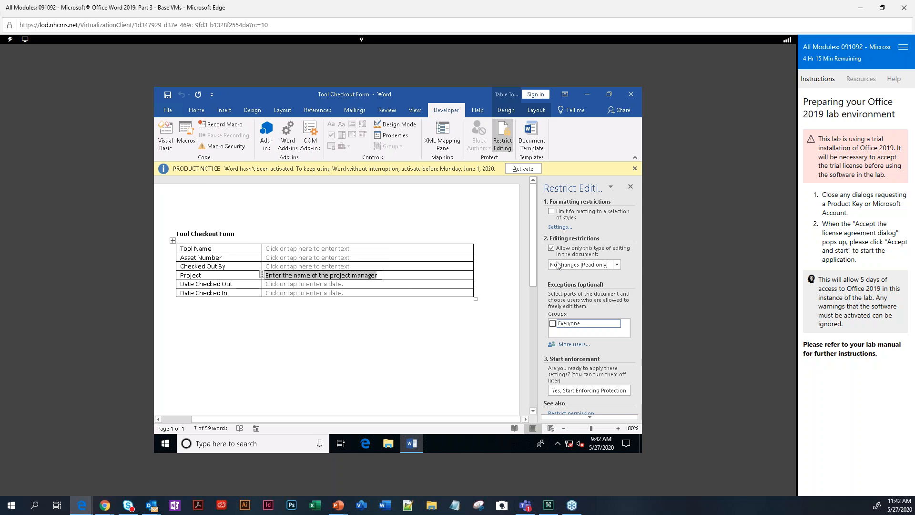
{"action": "left_click", "coordinate": [557, 265]}
{"action": "left_click", "coordinate": [559, 290]}
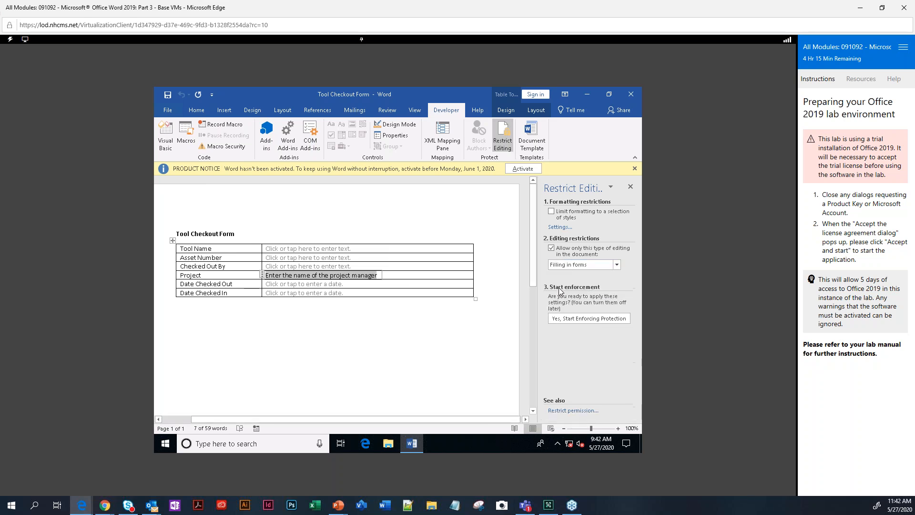
{"action": "left_click", "coordinate": [561, 319]}
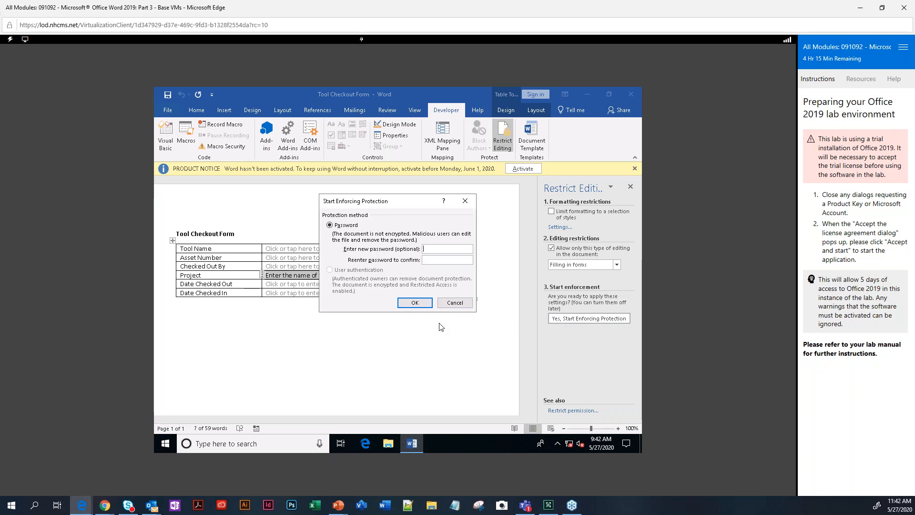
{"action": "left_click", "coordinate": [404, 303]}
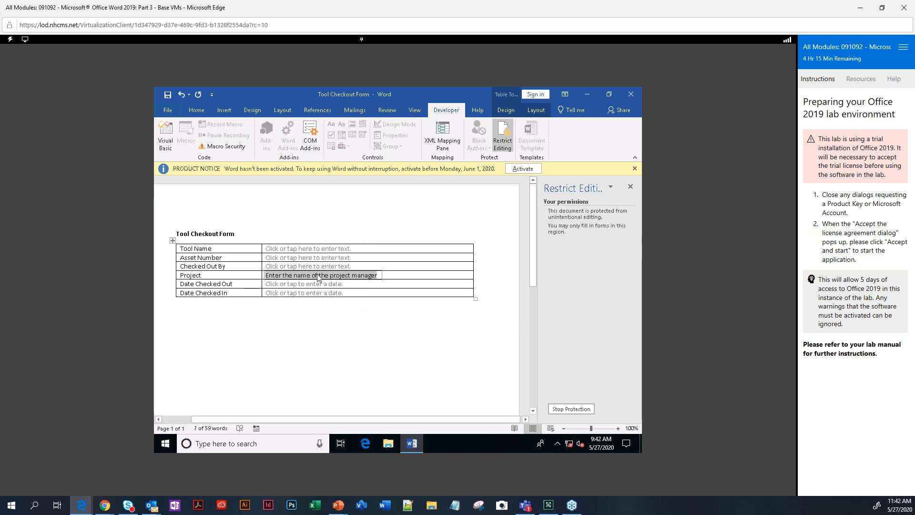
{"action": "left_click", "coordinate": [284, 250]}
Fill in Tool Name 'Backhoe', asset 1001, the borrower's name, and project 'Main Street'.
{"action": "type", "text": "Ba"}
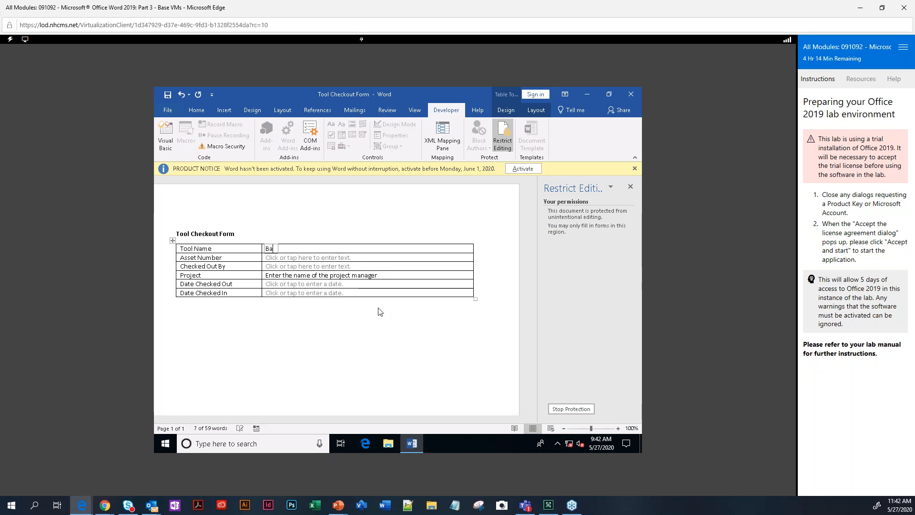
{"action": "type", "text": "ckhoe"}
{"action": "key", "text": "Tab"}
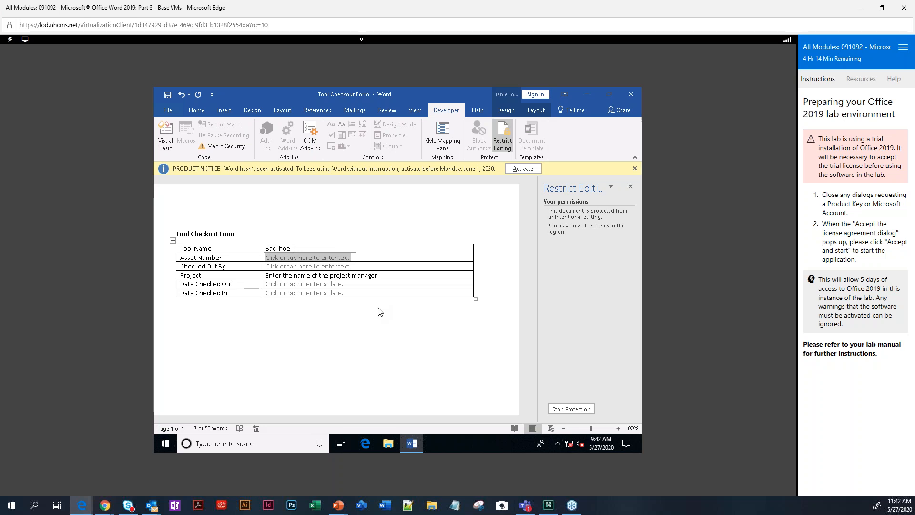
{"action": "type", "text": "1001"}
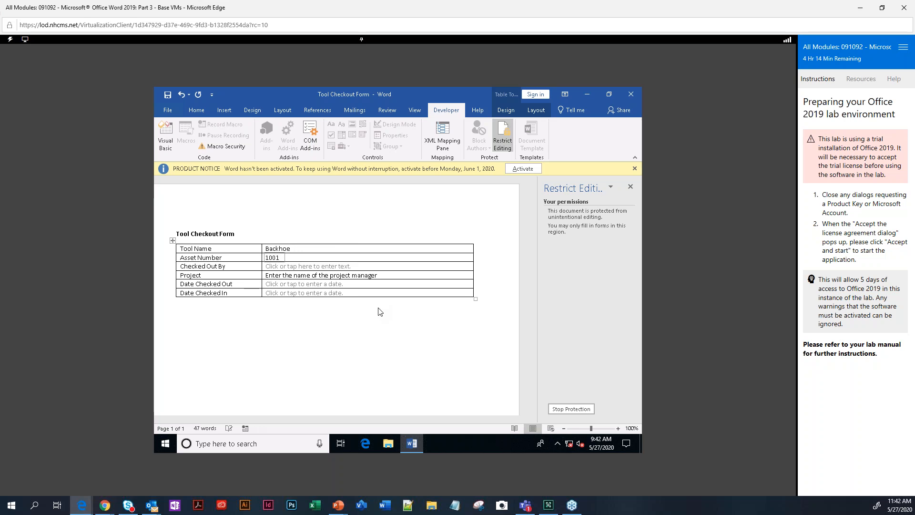
{"action": "key", "text": "Tab"}
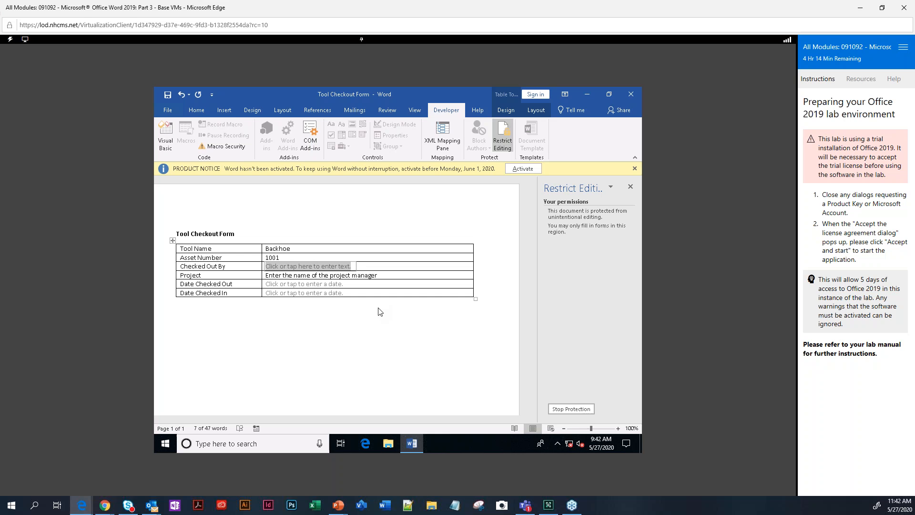
{"action": "key", "text": "Tab"}
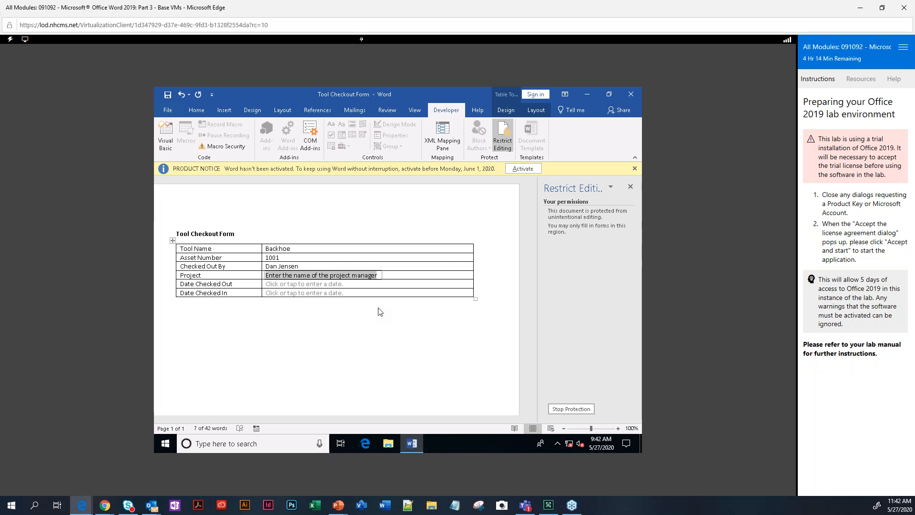
{"action": "type", "text": "Main Str"}
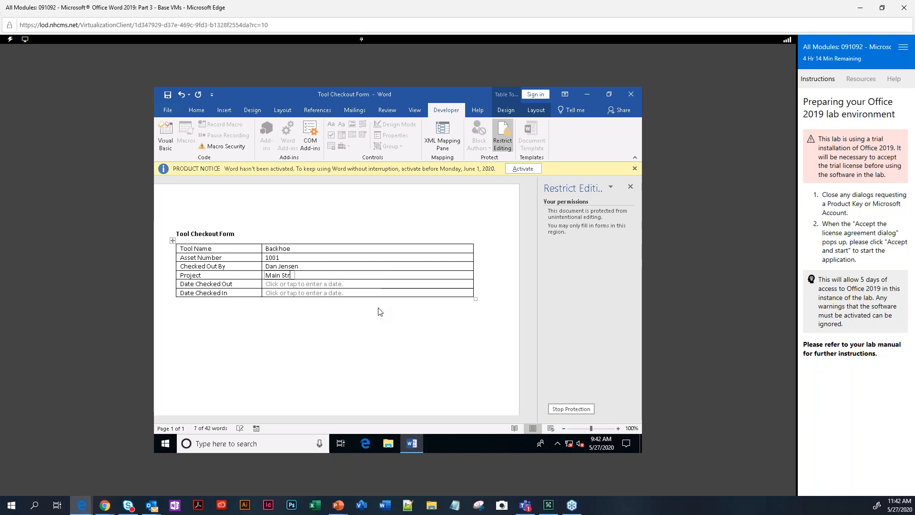
{"action": "type", "text": "eet"}
{"action": "key", "text": "Tab"}
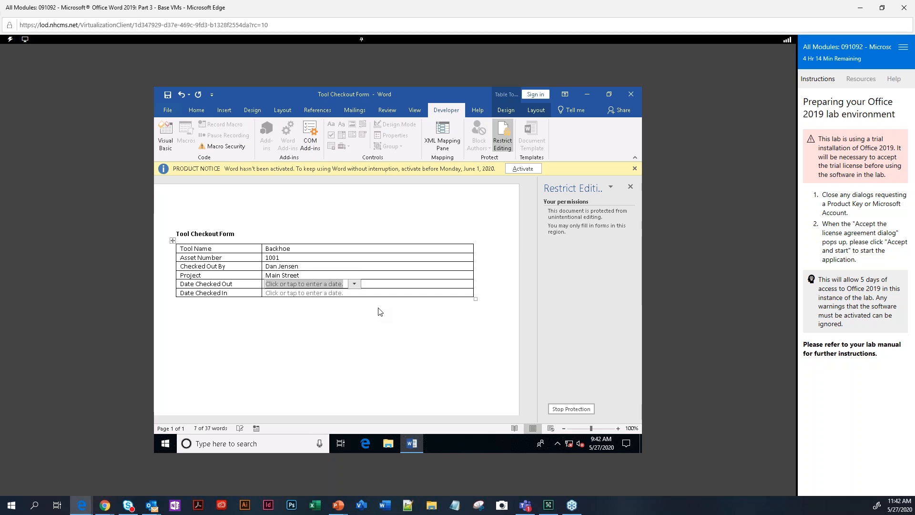
Pick 5/27/2020 as the checked-out date and 5/29/2020 as the checked-in date.
{"action": "left_click", "coordinate": [355, 283]}
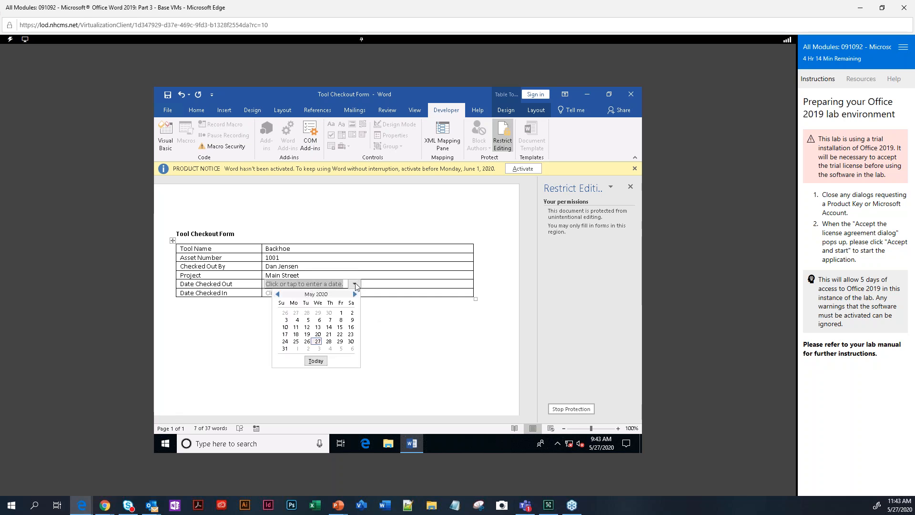
{"action": "left_click", "coordinate": [318, 341]}
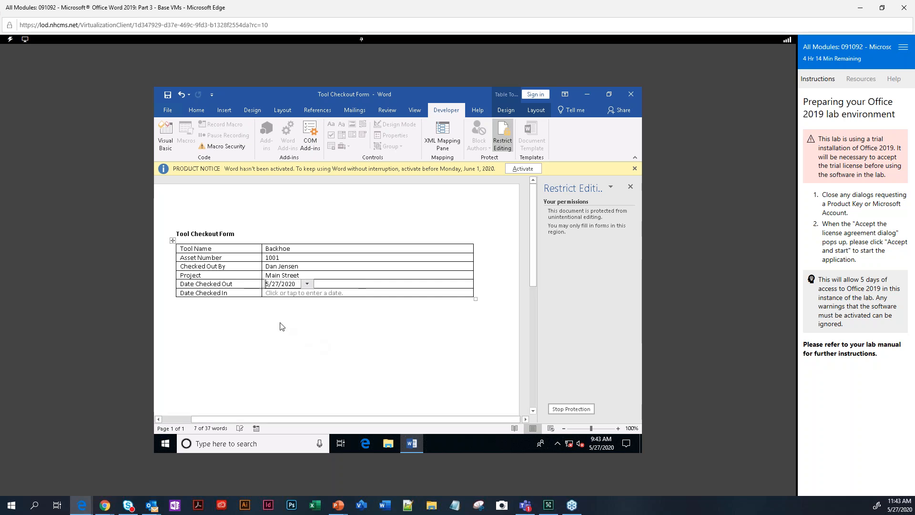
{"action": "left_click", "coordinate": [282, 293]}
{"action": "left_click", "coordinate": [354, 293]}
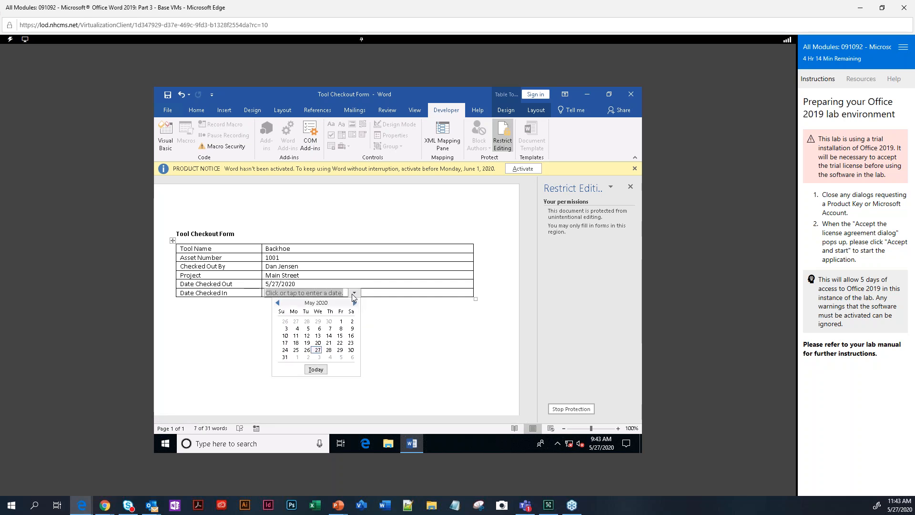
{"action": "left_click", "coordinate": [340, 351]}
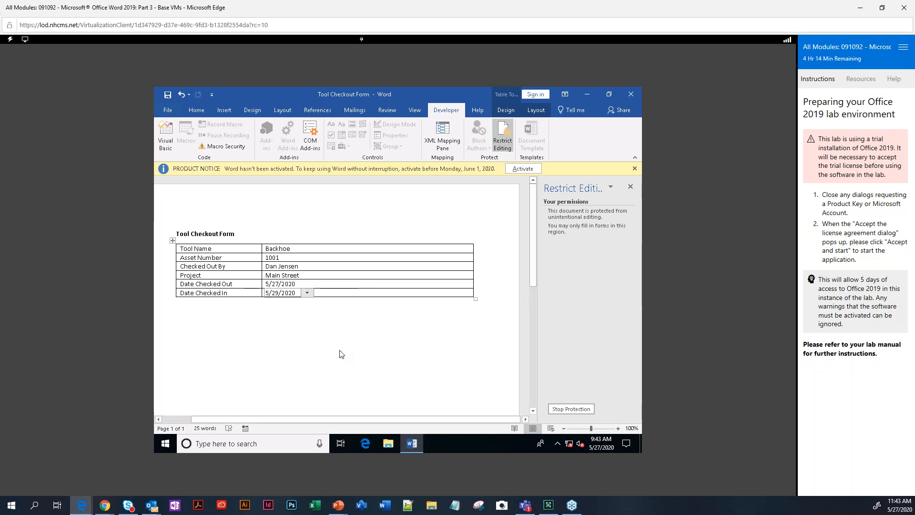
{"action": "left_click", "coordinate": [170, 112]}
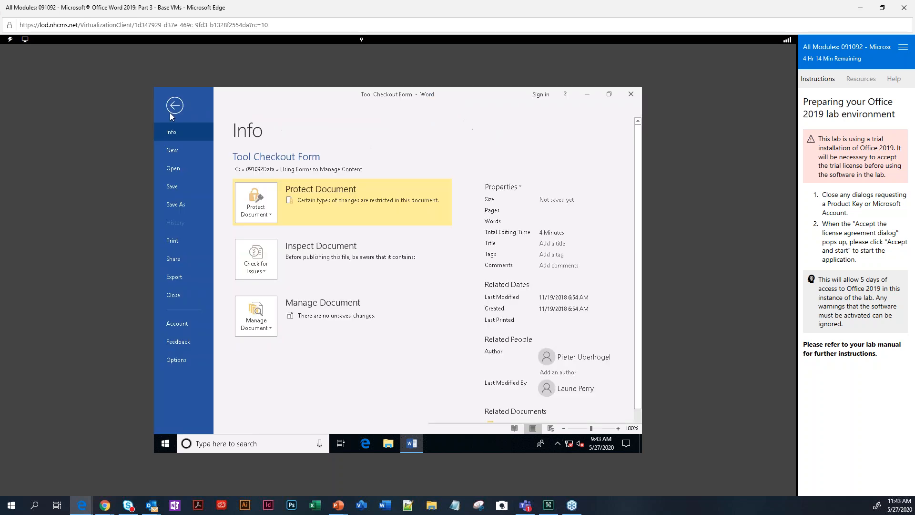
Save the form as 'Tool Checkout Form Completed' in the same folder, then switch to PowerPoint.
{"action": "left_click", "coordinate": [178, 207]}
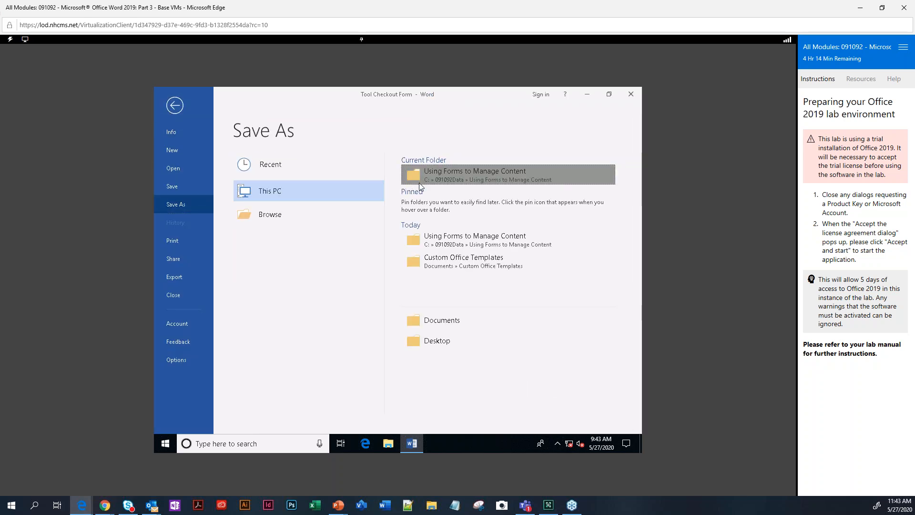
{"action": "left_click", "coordinate": [418, 183]}
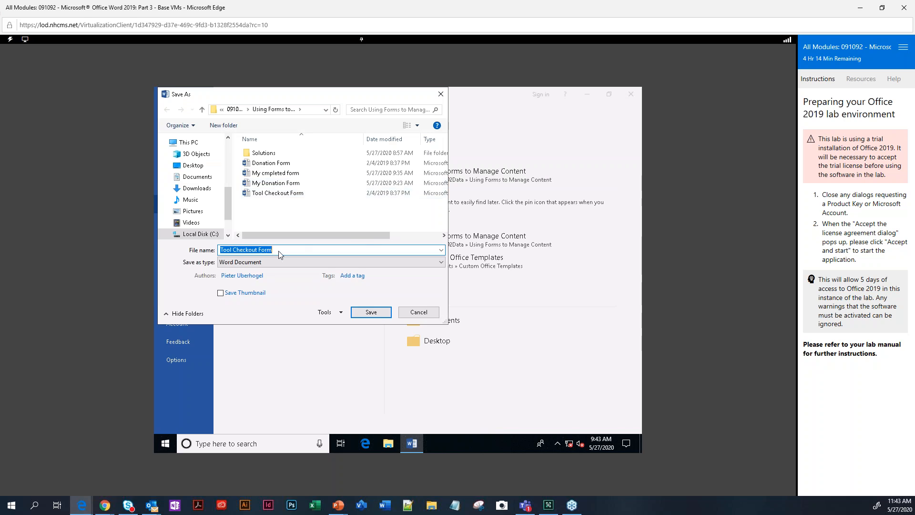
{"action": "left_click", "coordinate": [280, 253]}
{"action": "type", "text": "Completed"}
{"action": "left_click", "coordinate": [361, 314]}
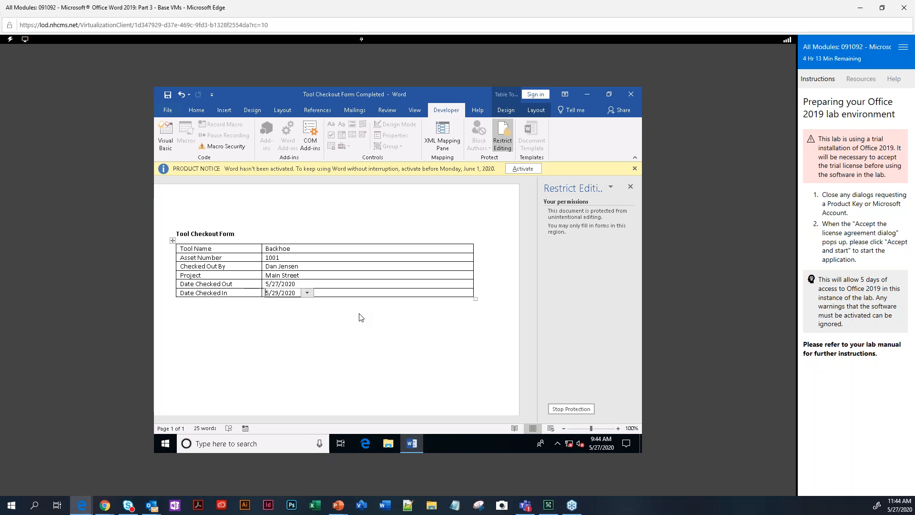
{"action": "left_click", "coordinate": [339, 508]}
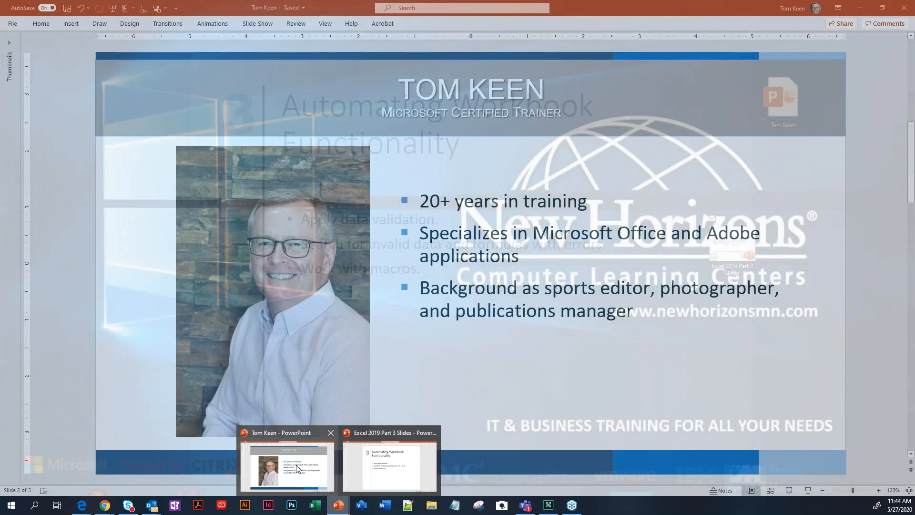
{"action": "left_click", "coordinate": [286, 464]}
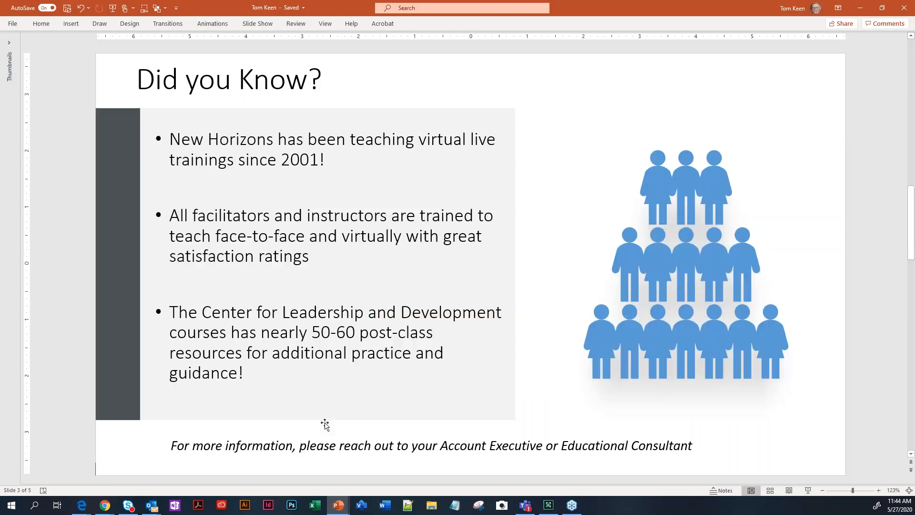
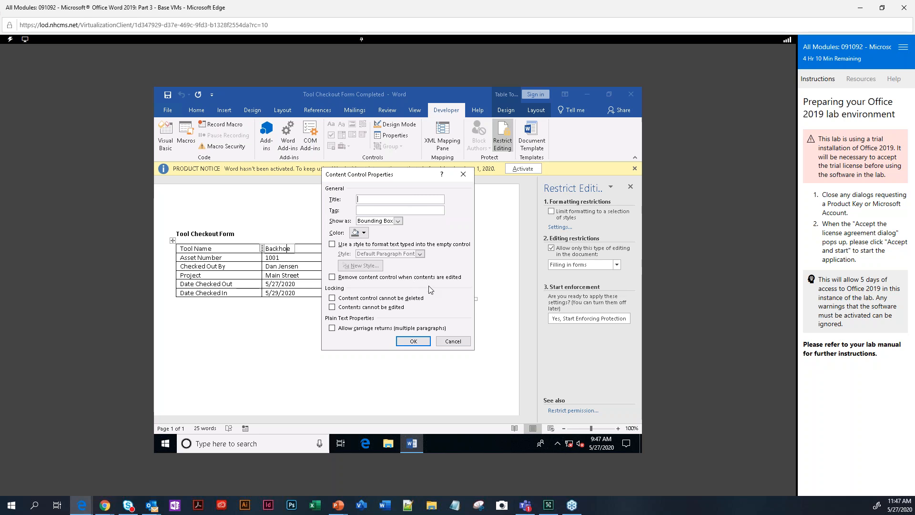
Close the properties dialog and clear the Tool Name, Asset Number and Checked Out By values.
{"action": "left_click", "coordinate": [461, 173]}
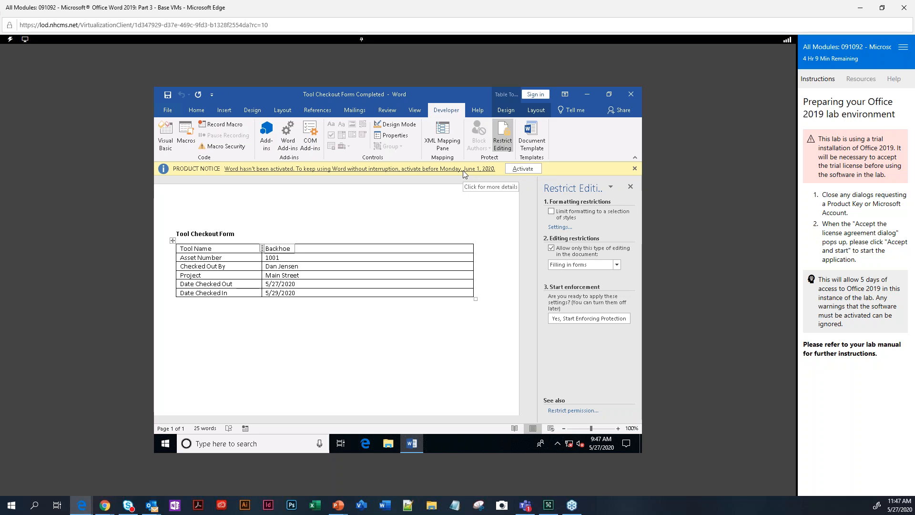
{"action": "double_click", "coordinate": [284, 251]}
{"action": "key", "text": "Delete"}
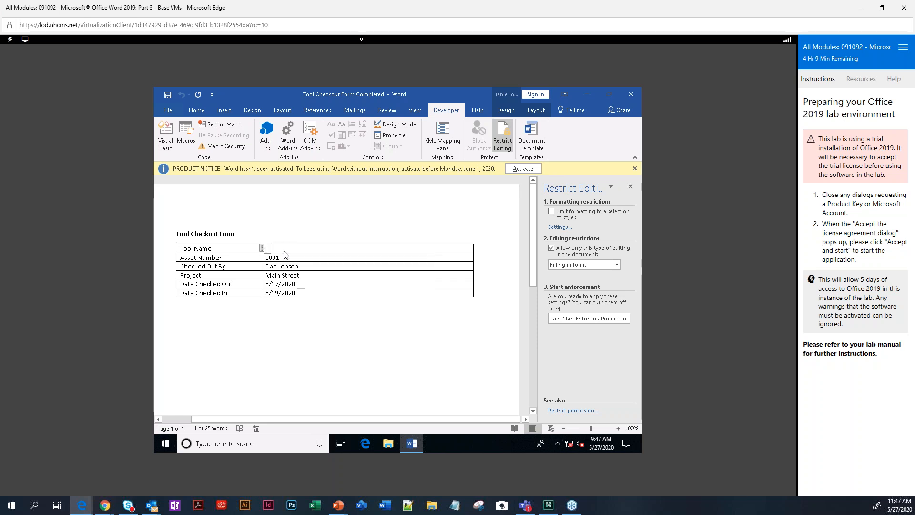
{"action": "left_click", "coordinate": [274, 260]}
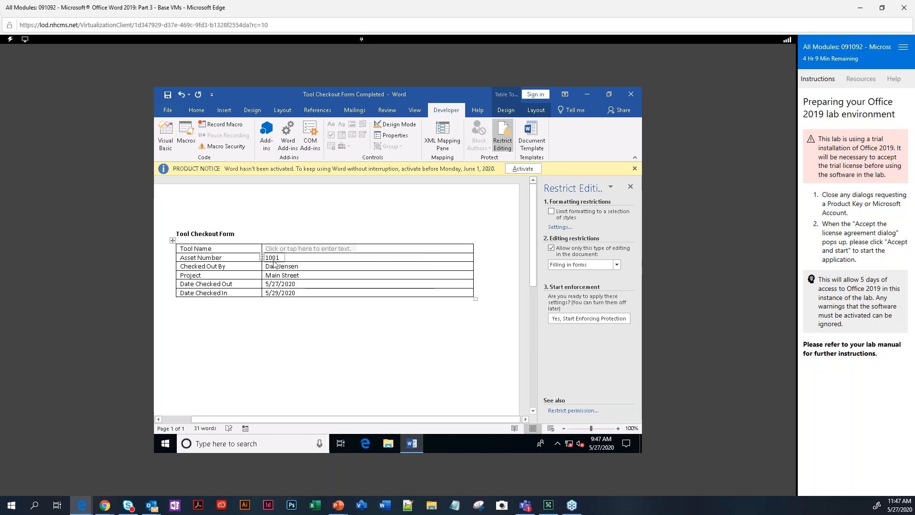
{"action": "double_click", "coordinate": [273, 258]}
{"action": "key", "text": "Delete"}
{"action": "double_click", "coordinate": [269, 265]}
{"action": "key", "text": "Delete"}
{"action": "double_click", "coordinate": [275, 266]}
{"action": "key", "text": "Delete"}
Clear the Project value and remove the Date Checked Out and Date Checked In dates.
{"action": "double_click", "coordinate": [281, 276]}
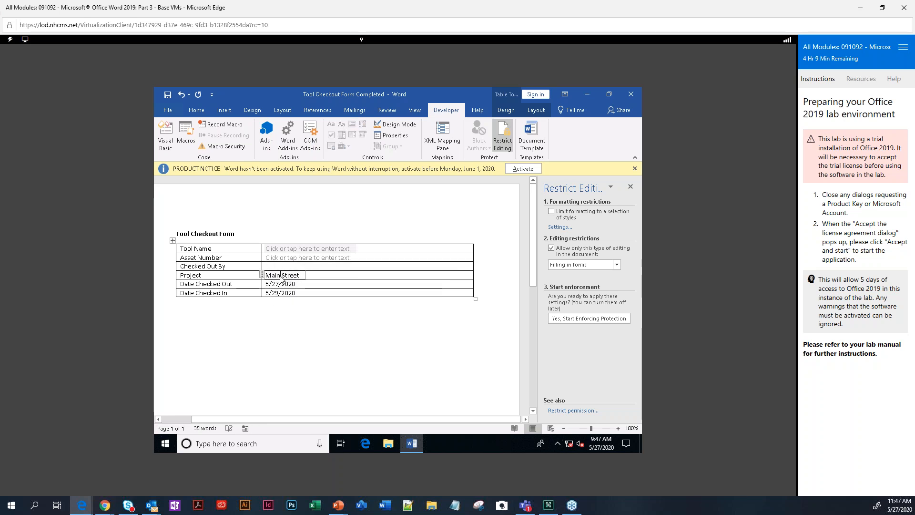
{"action": "triple_click", "coordinate": [281, 277]}
{"action": "key", "text": "Delete"}
{"action": "double_click", "coordinate": [276, 285]}
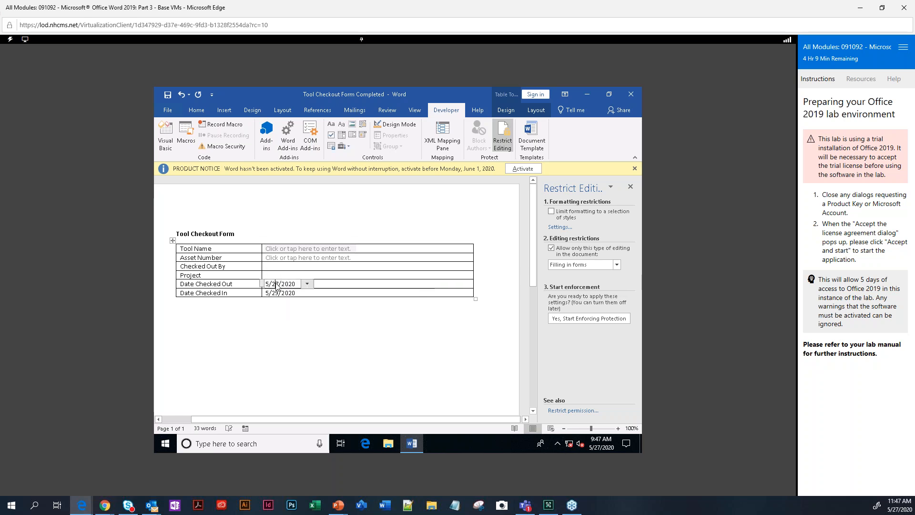
{"action": "key", "text": "Delete"}
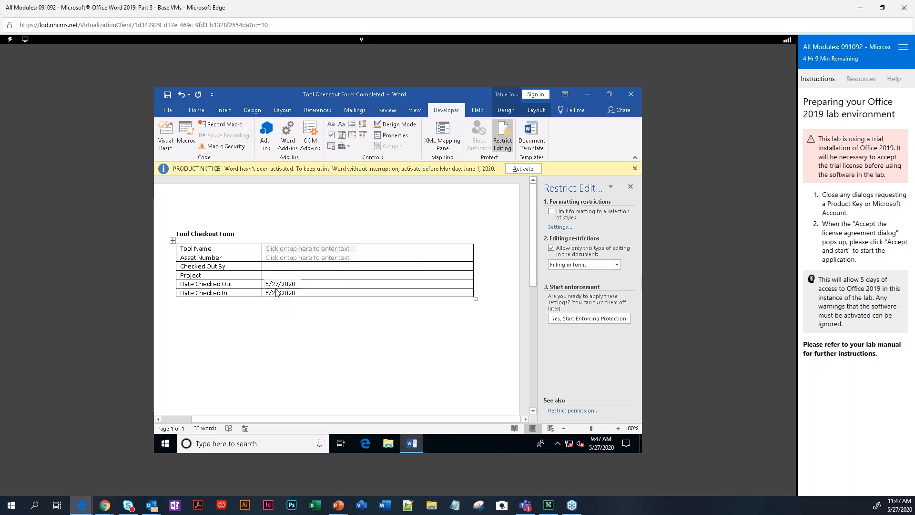
{"action": "double_click", "coordinate": [277, 293]}
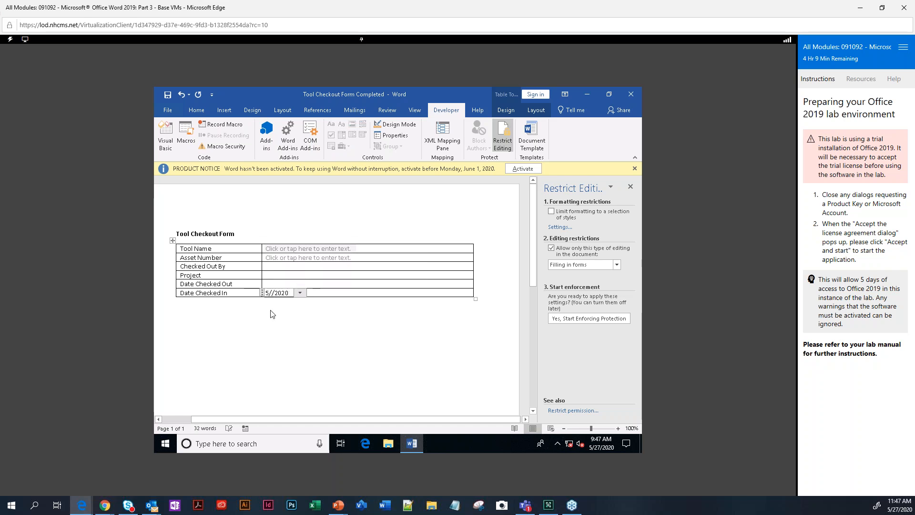
{"action": "key", "text": "Delete"}
{"action": "left_click", "coordinate": [262, 293]}
{"action": "key", "text": "Delete"}
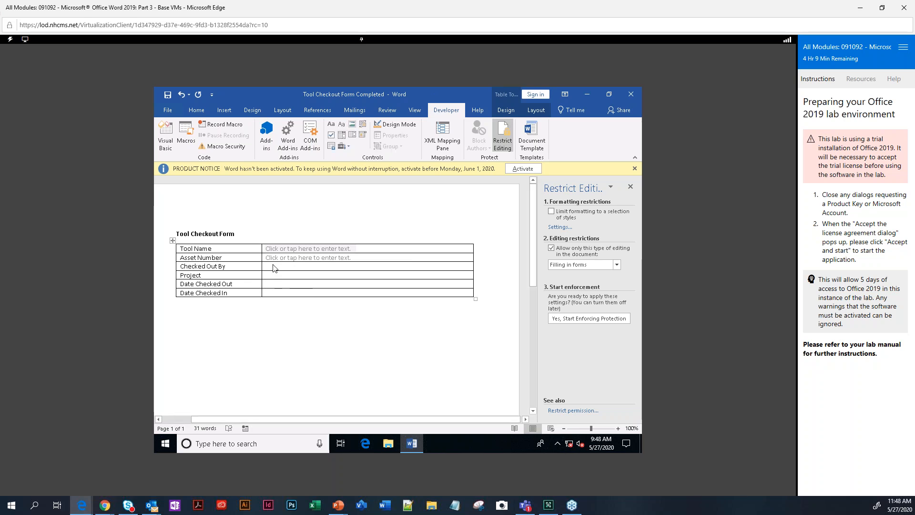
Put plain text content controls in Checked Out By, Project, Date Checked Out and Date Checked In.
{"action": "left_click", "coordinate": [332, 126]}
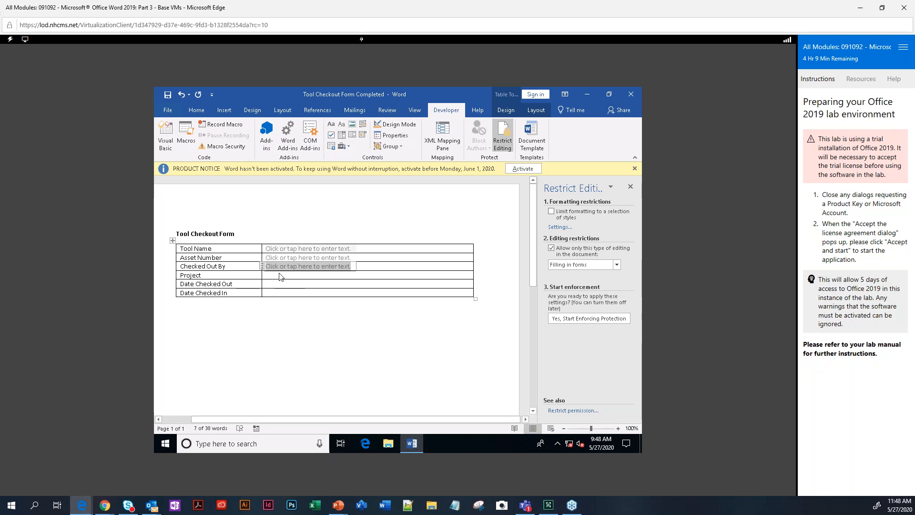
{"action": "key", "text": "Down"}
{"action": "left_click", "coordinate": [331, 125]}
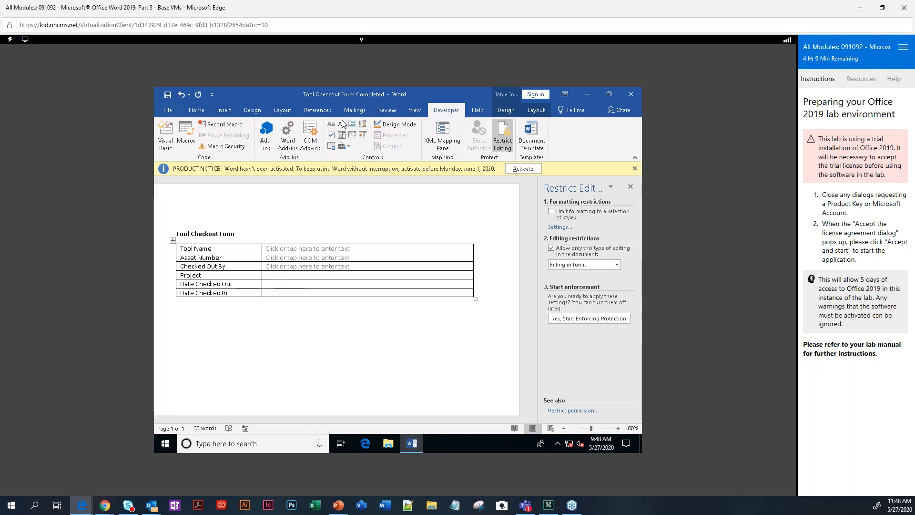
{"action": "left_click", "coordinate": [268, 282]}
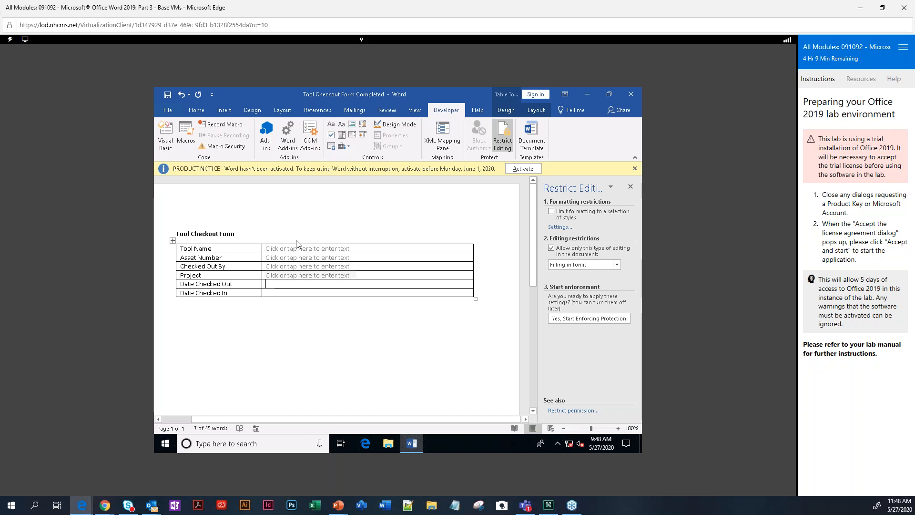
{"action": "left_click", "coordinate": [346, 125]}
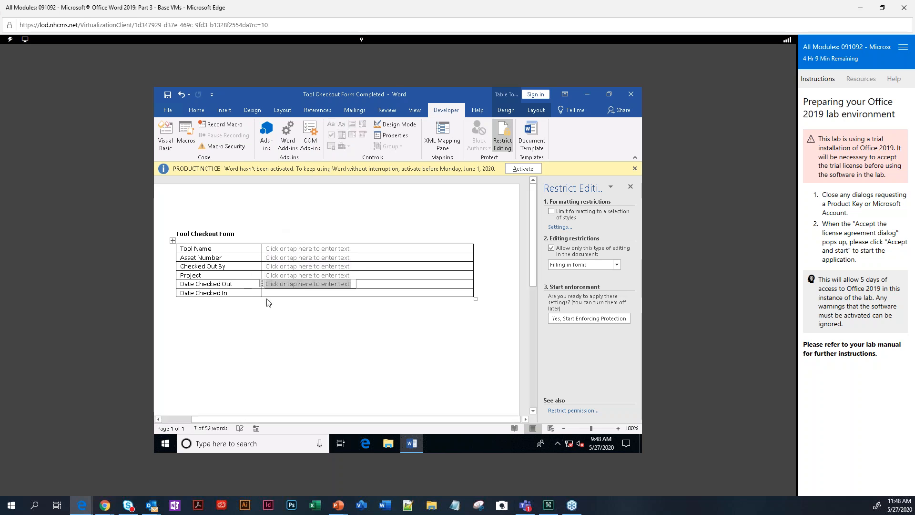
{"action": "key", "text": "Down"}
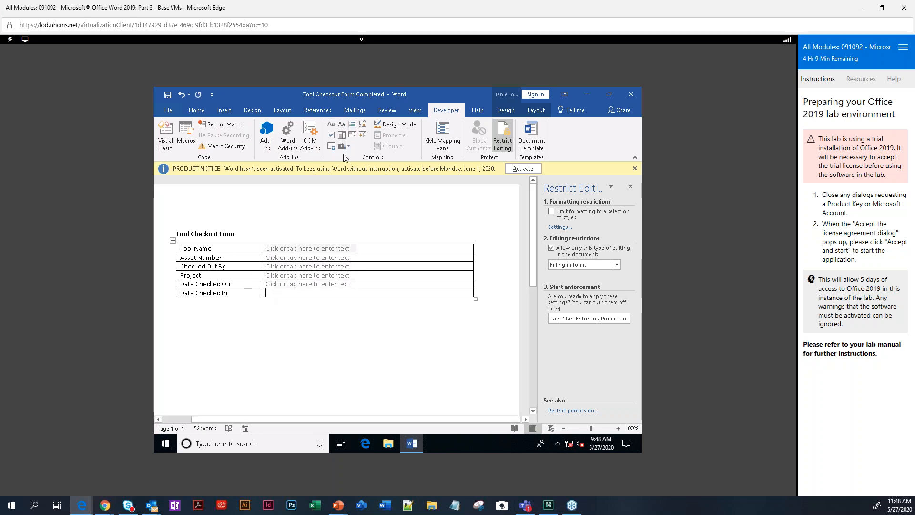
{"action": "left_click", "coordinate": [342, 125]}
Export the Tool Checkout Form as a PDF through File > Export, accepting the publish options.
{"action": "left_click", "coordinate": [168, 110]}
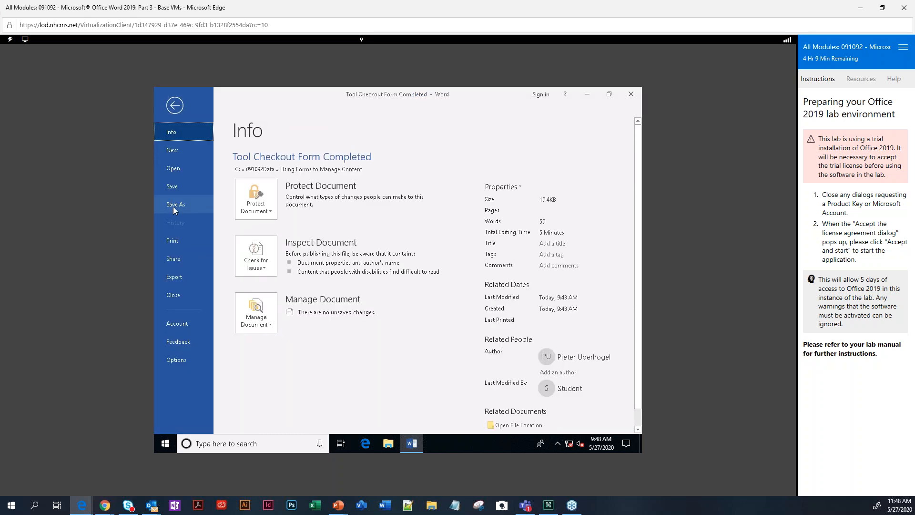
{"action": "left_click", "coordinate": [174, 206]}
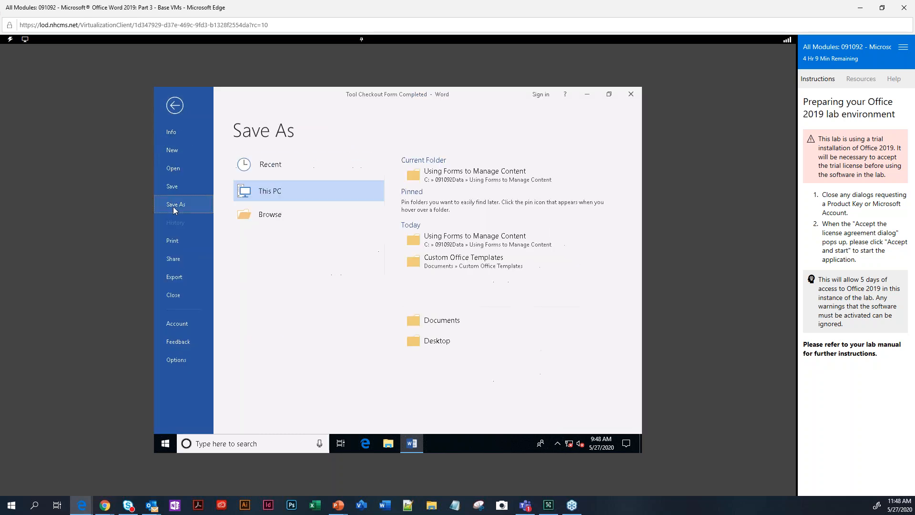
{"action": "left_click", "coordinate": [169, 275]}
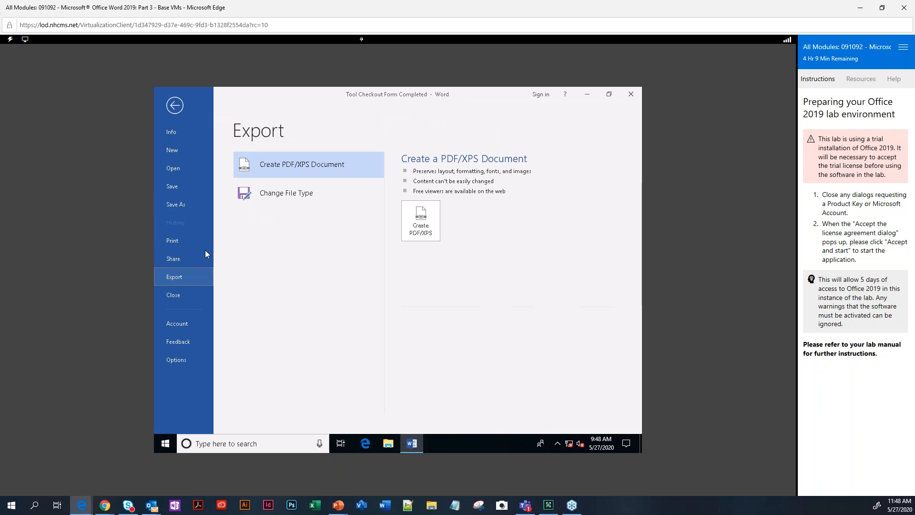
{"action": "left_click", "coordinate": [422, 222]}
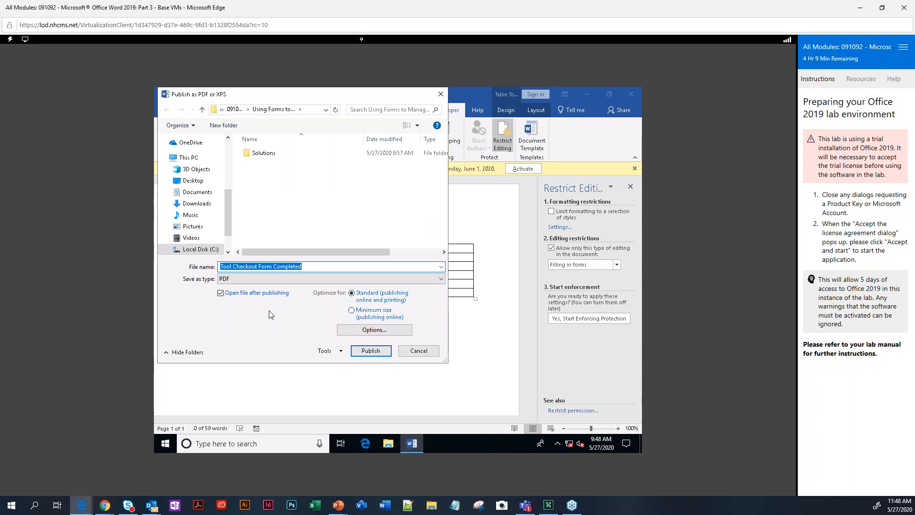
{"action": "left_click", "coordinate": [376, 332]}
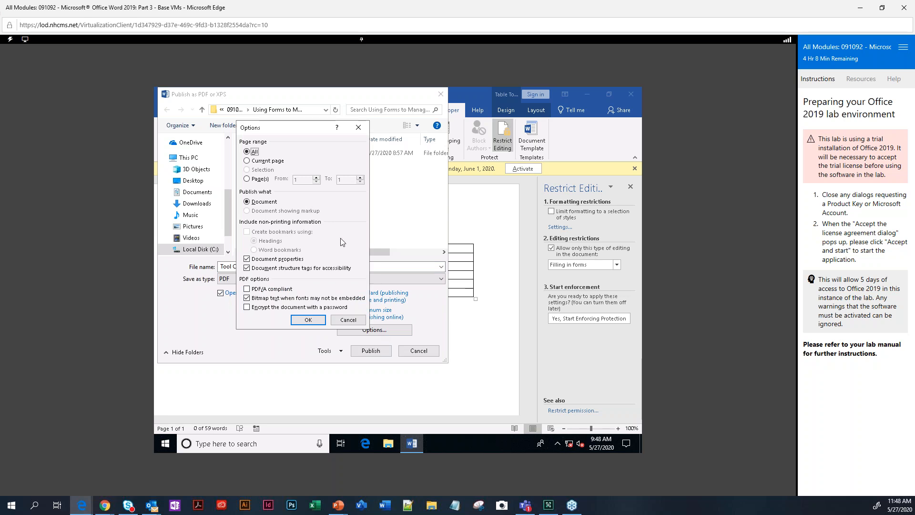
{"action": "left_click", "coordinate": [308, 319]}
{"action": "left_click", "coordinate": [371, 351]}
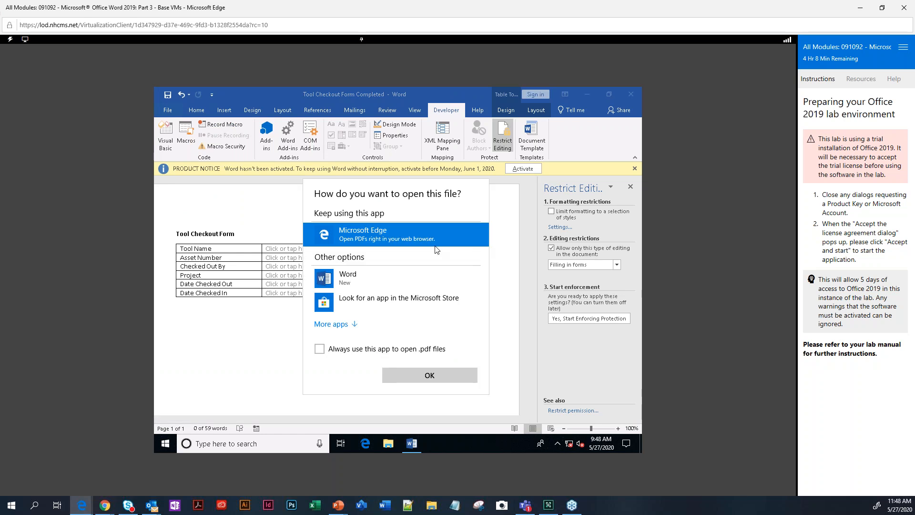
Open the PDF in Microsoft Edge, try selecting text in its table, then return to Word.
{"action": "left_click", "coordinate": [419, 374]}
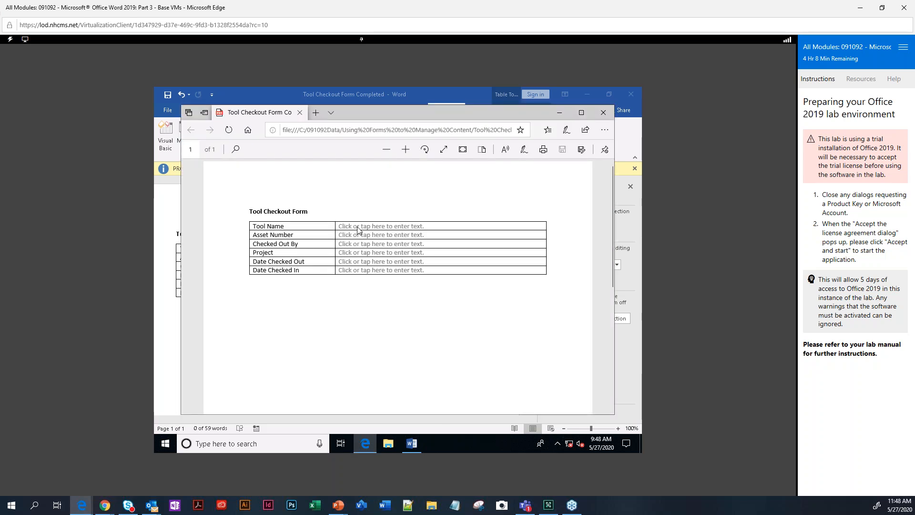
{"action": "double_click", "coordinate": [359, 231]}
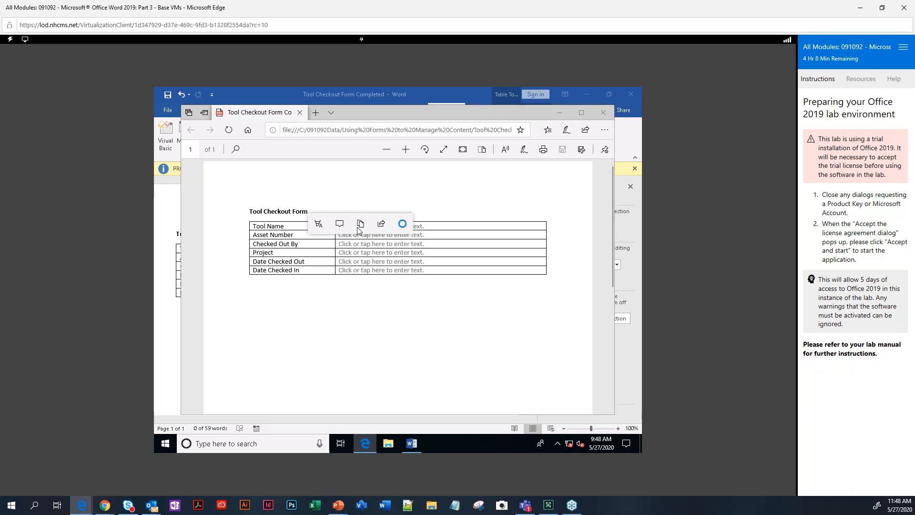
{"action": "left_click", "coordinate": [372, 255]}
{"action": "double_click", "coordinate": [372, 255]}
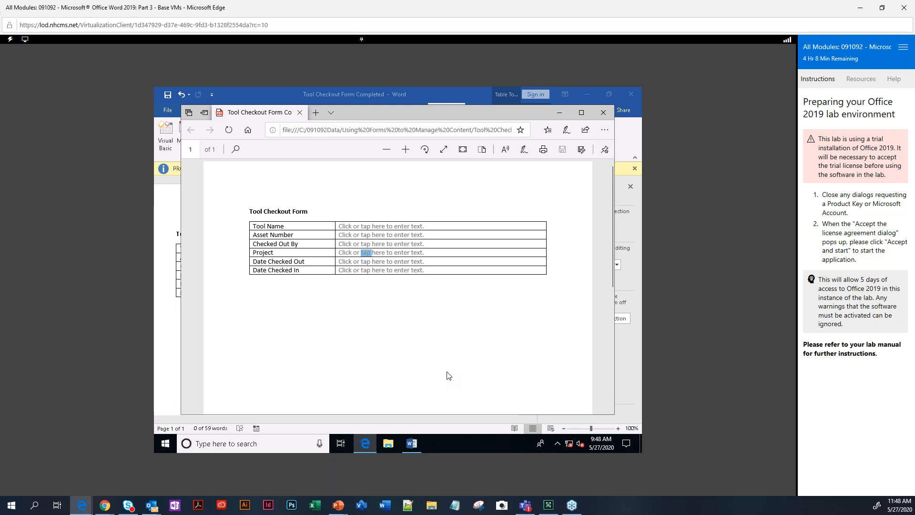
{"action": "left_click", "coordinate": [412, 443]}
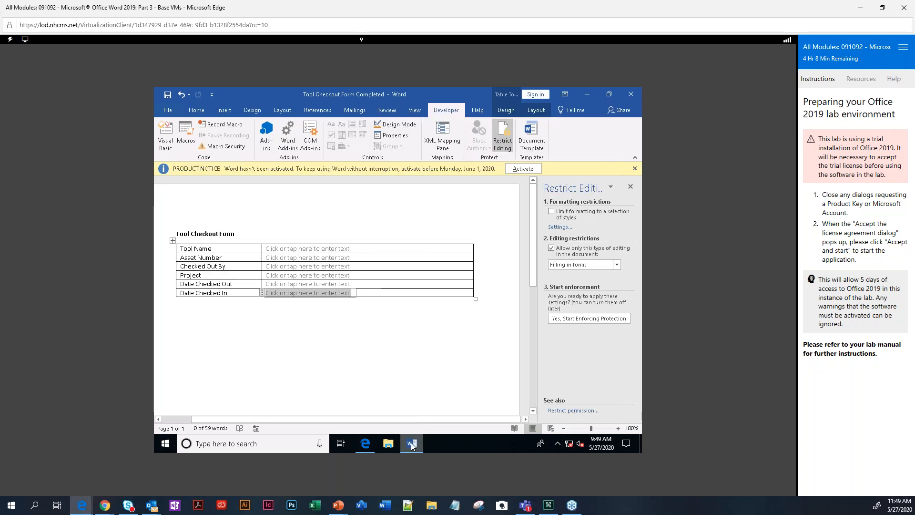
Create a new blank document and type 'Name' on its first line.
{"action": "left_click", "coordinate": [168, 110]}
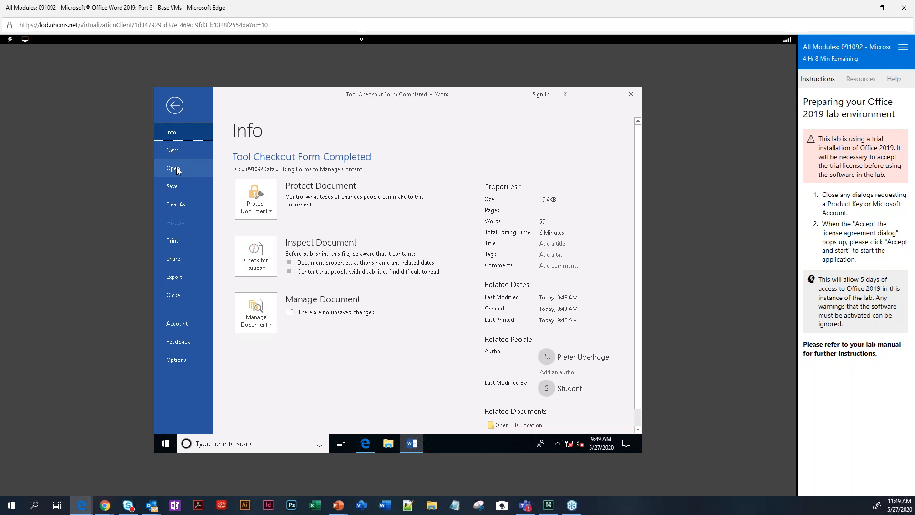
{"action": "left_click", "coordinate": [174, 168]}
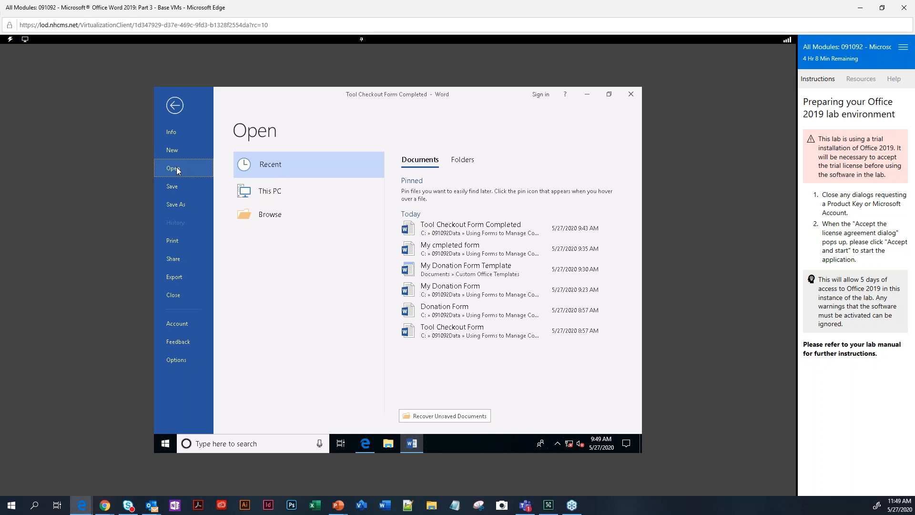
{"action": "left_click", "coordinate": [175, 149]}
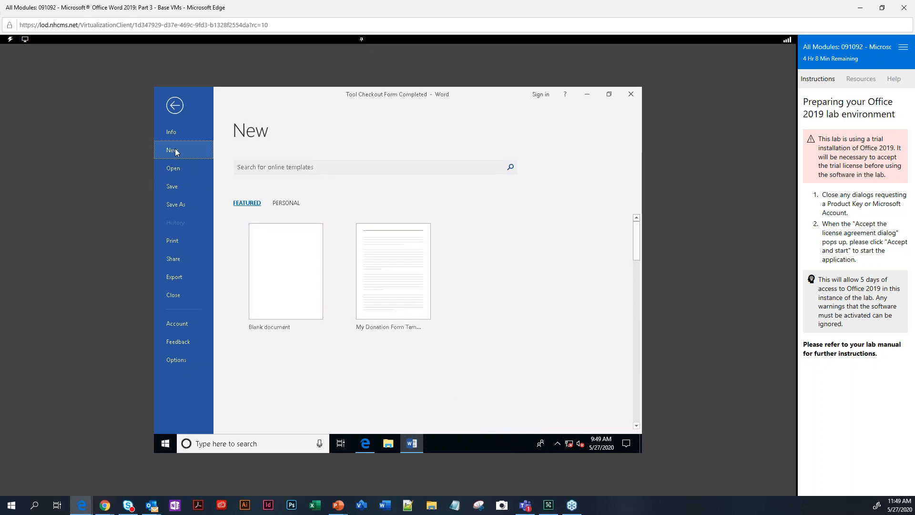
{"action": "left_click", "coordinate": [256, 245]}
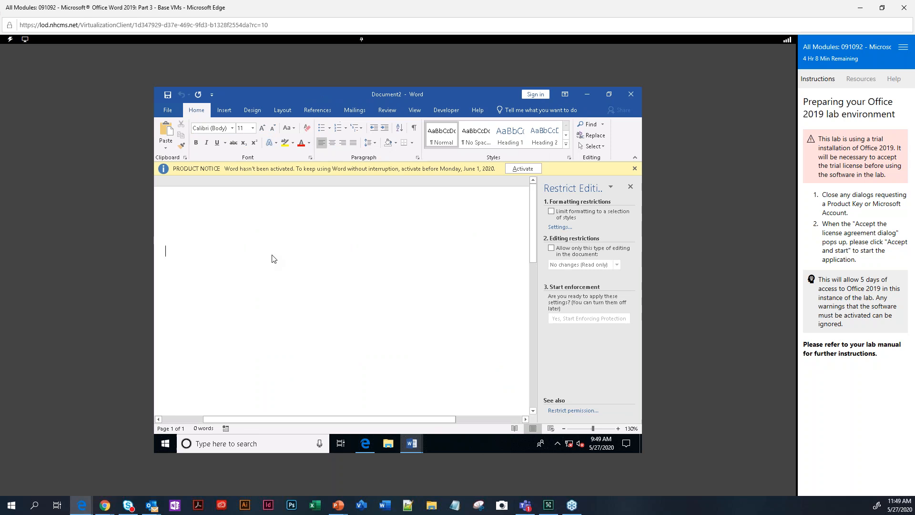
{"action": "type", "text": "Name"}
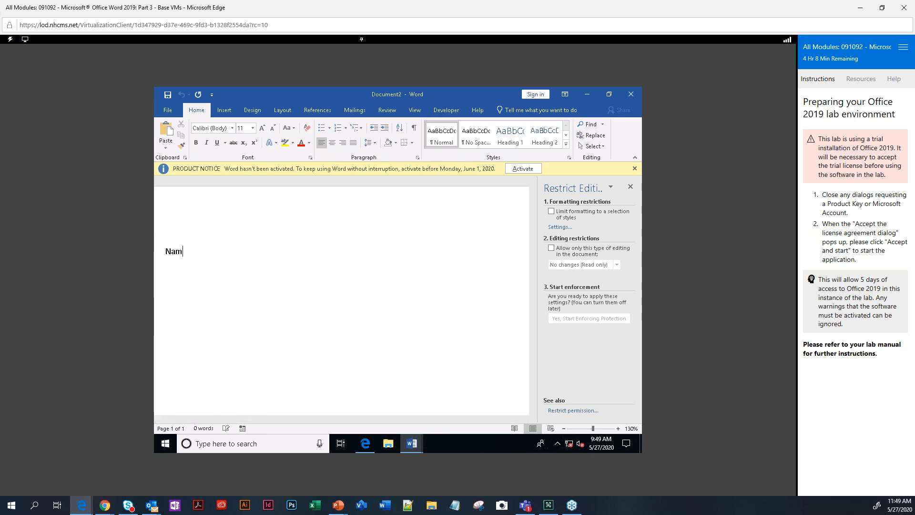
Draw a long rectangle to the right of Name and set its Shape Fill to No Fill.
{"action": "left_click", "coordinate": [224, 110]}
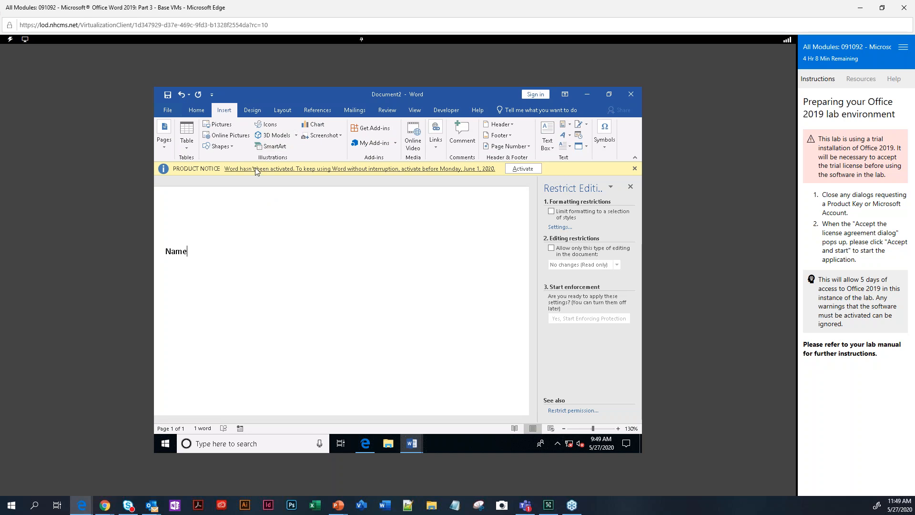
{"action": "left_click", "coordinate": [230, 146]}
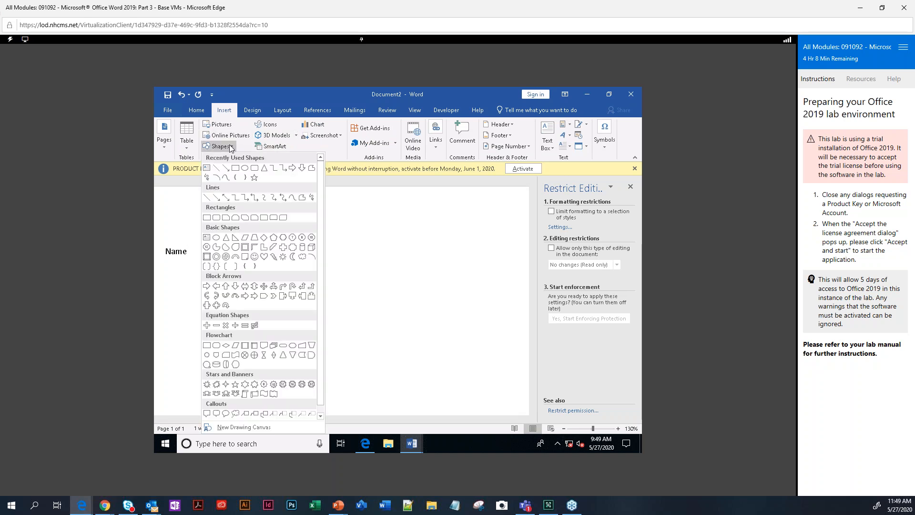
{"action": "left_click", "coordinate": [234, 171]}
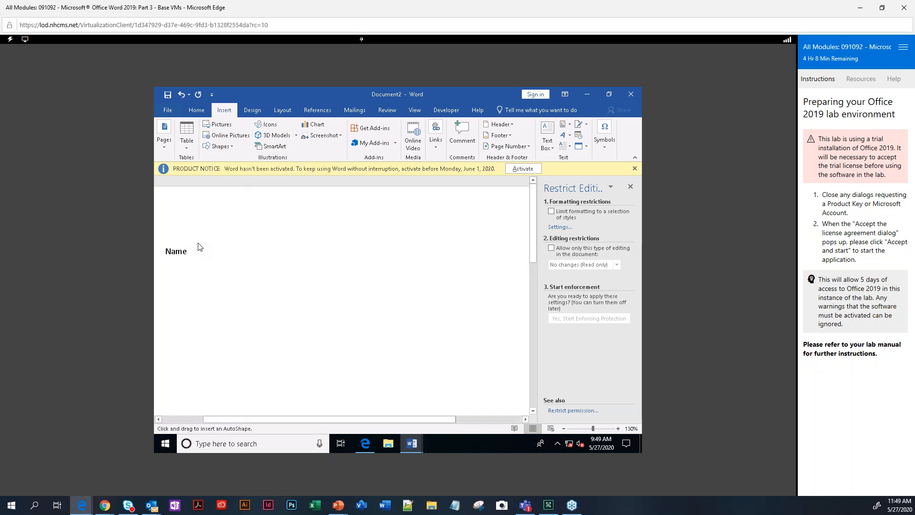
{"action": "mouse_move", "coordinate": [196, 246]}
{"action": "left_mouse_down"}
{"action": "mouse_move", "coordinate": [198, 256]}
{"action": "mouse_move", "coordinate": [383, 257]}
{"action": "left_mouse_up"}
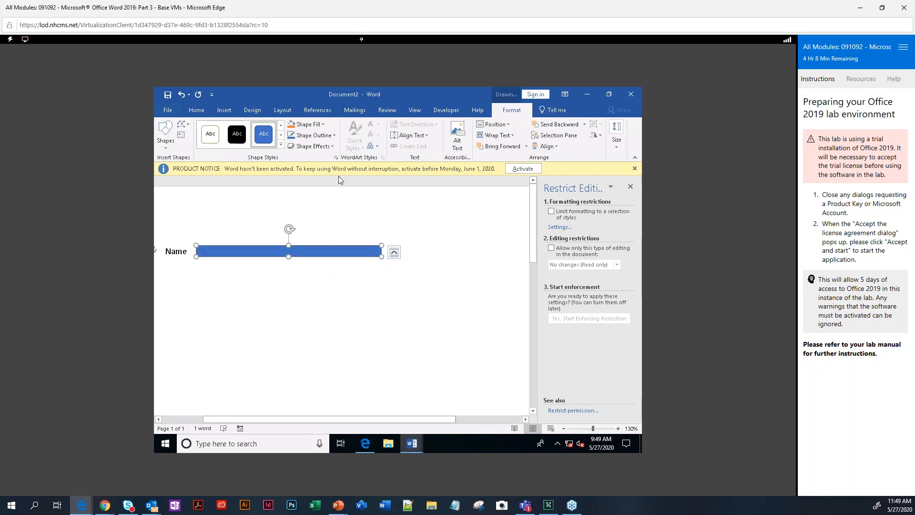
{"action": "left_click", "coordinate": [478, 112]}
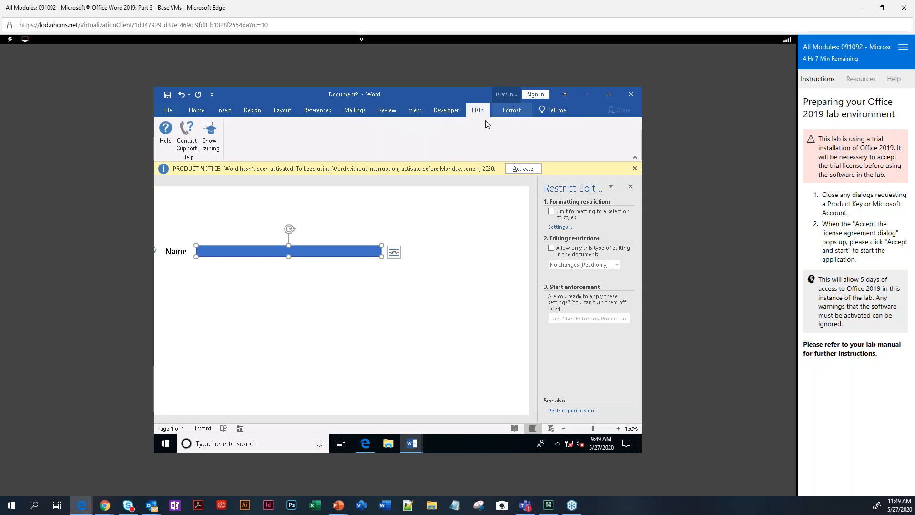
{"action": "left_click", "coordinate": [512, 110]}
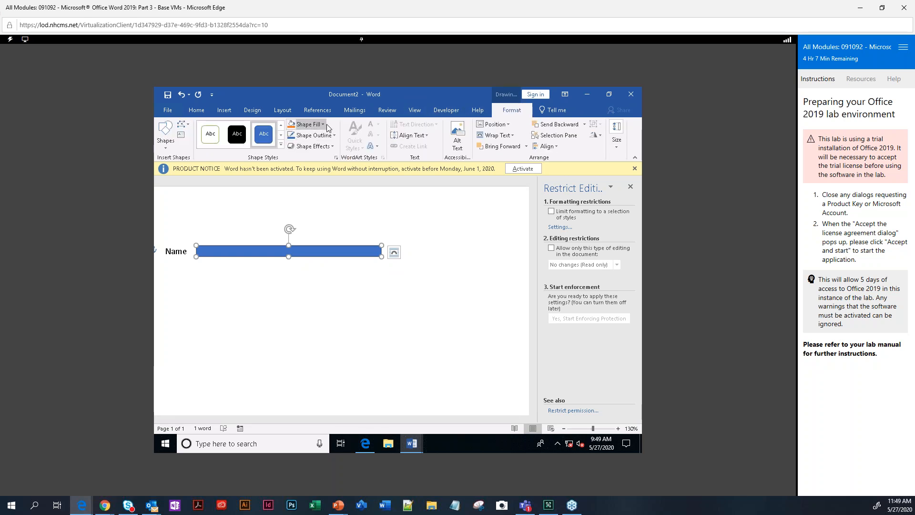
{"action": "left_click", "coordinate": [326, 124]}
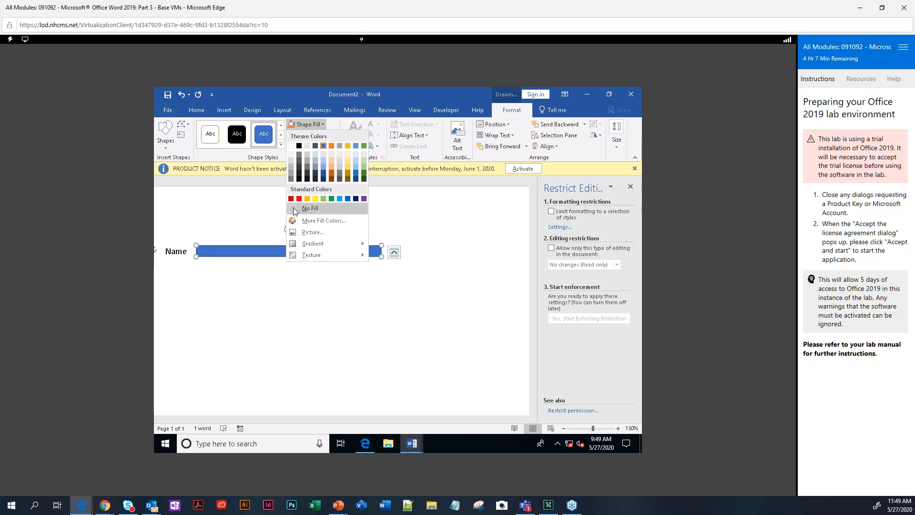
{"action": "left_click", "coordinate": [310, 208]}
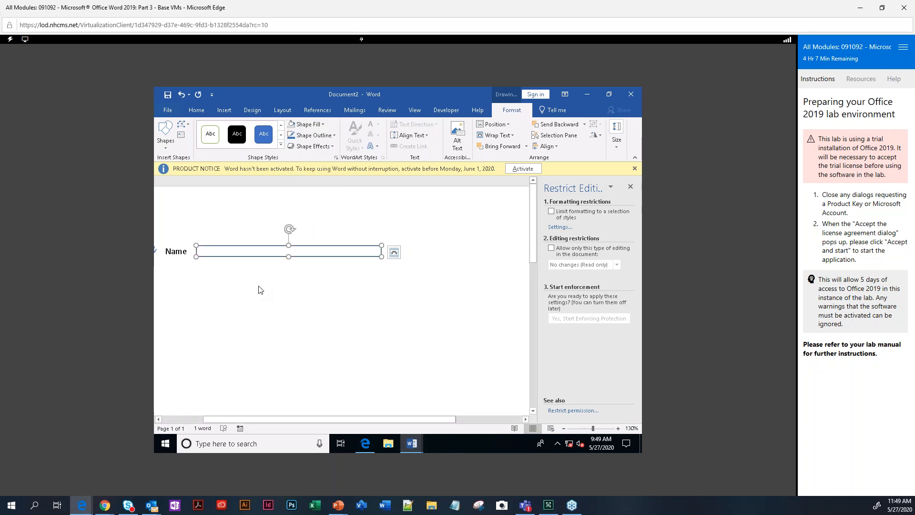
{"action": "left_click", "coordinate": [257, 289]}
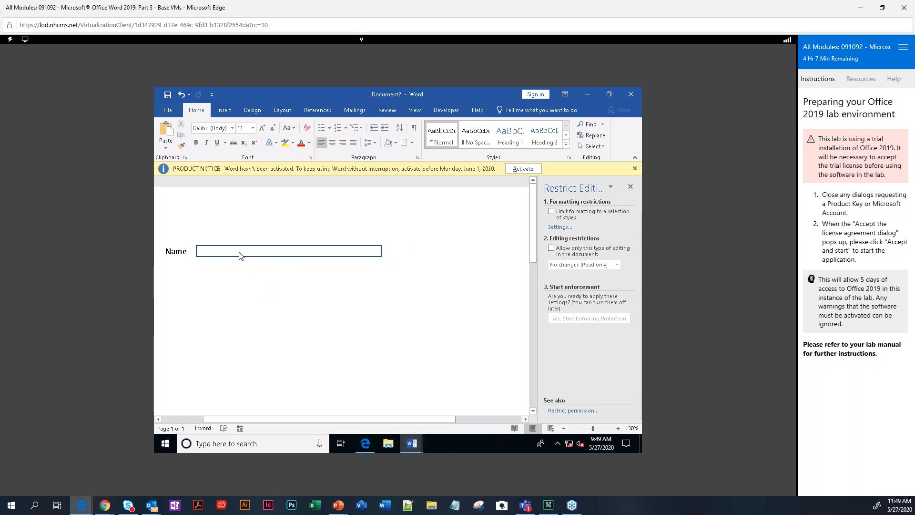
{"action": "left_click", "coordinate": [201, 257]}
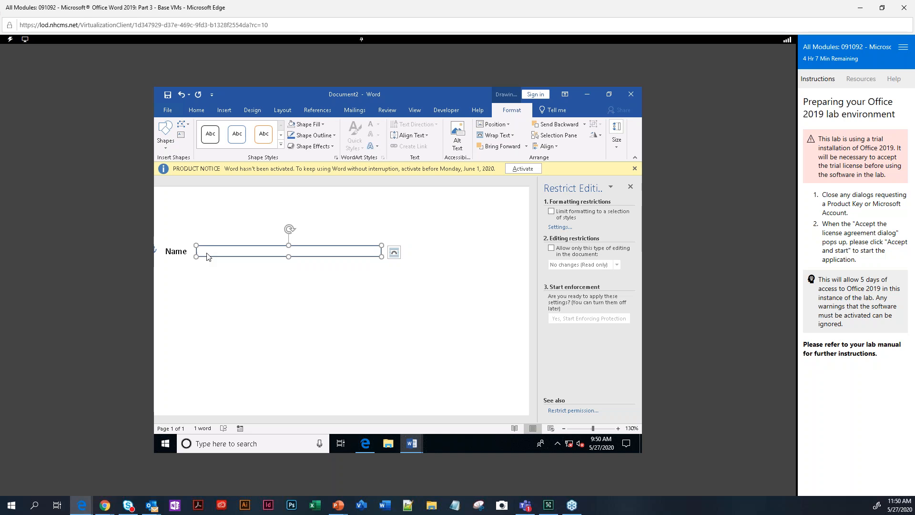
{"action": "key", "text": "Escape"}
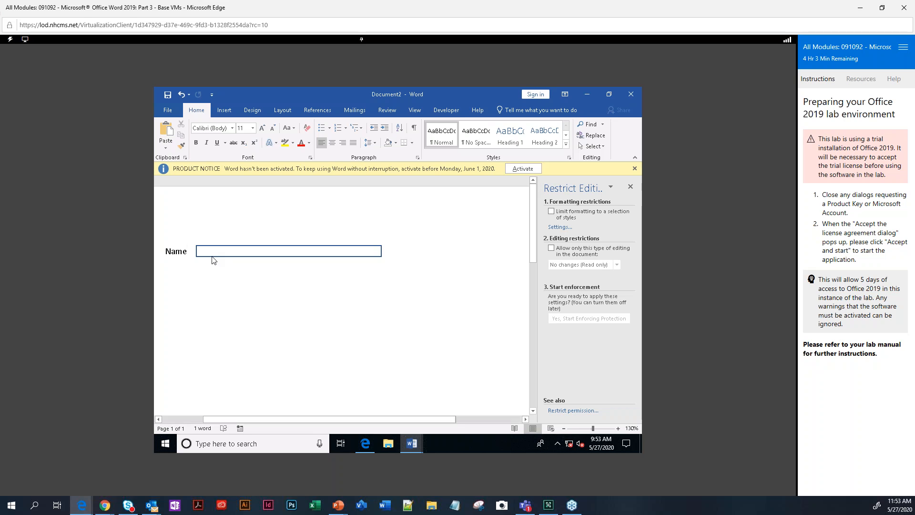
Delete the text box beside Name and the Name line itself.
{"action": "left_click", "coordinate": [213, 257]}
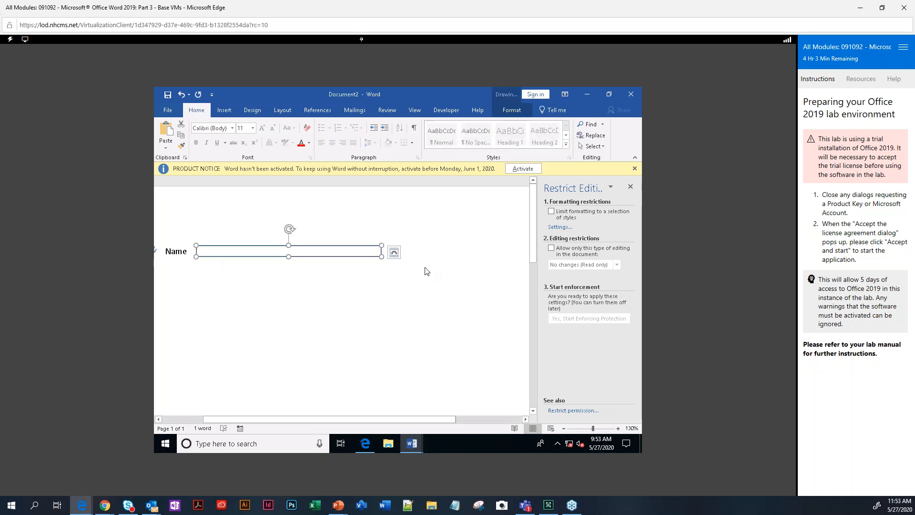
{"action": "key", "text": "Delete"}
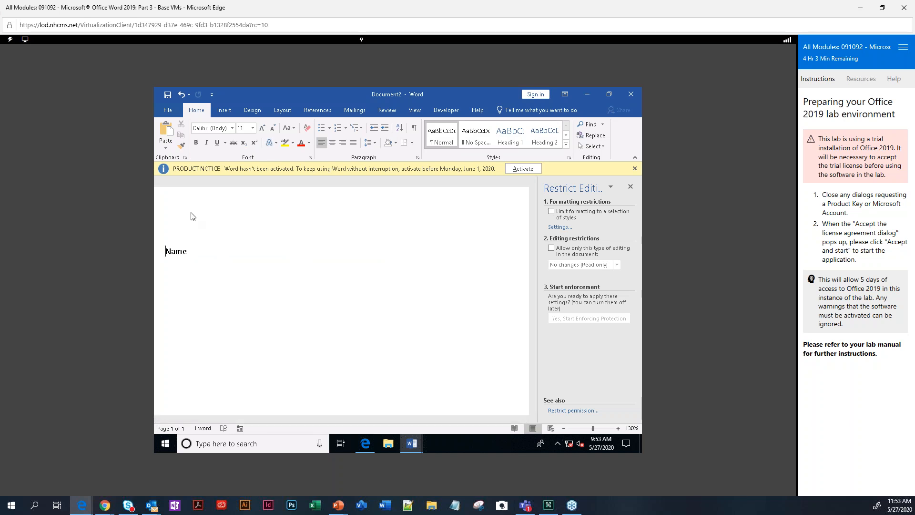
{"action": "left_click", "coordinate": [147, 247]}
{"action": "key", "text": "Delete"}
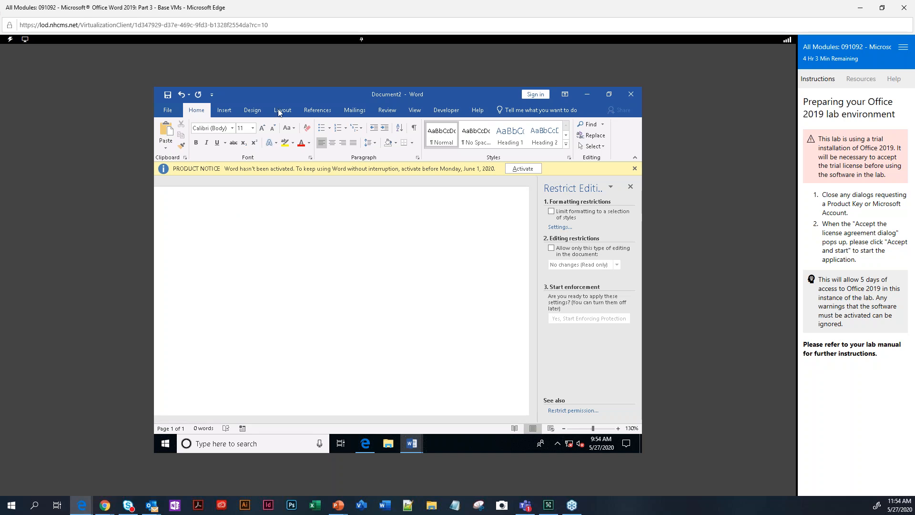
Insert a 2×4 table and type 'Name' in its first cell.
{"action": "left_click", "coordinate": [223, 110]}
{"action": "left_click", "coordinate": [186, 135]}
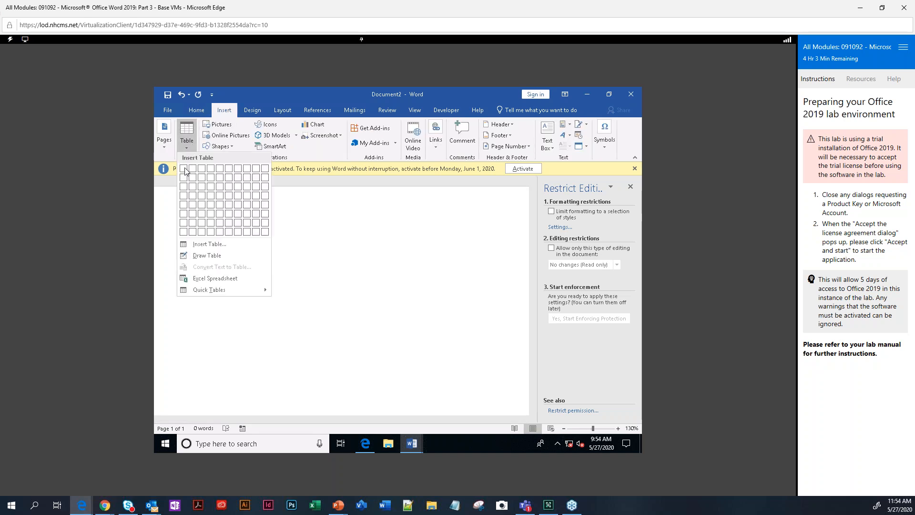
{"action": "left_click", "coordinate": [196, 199]}
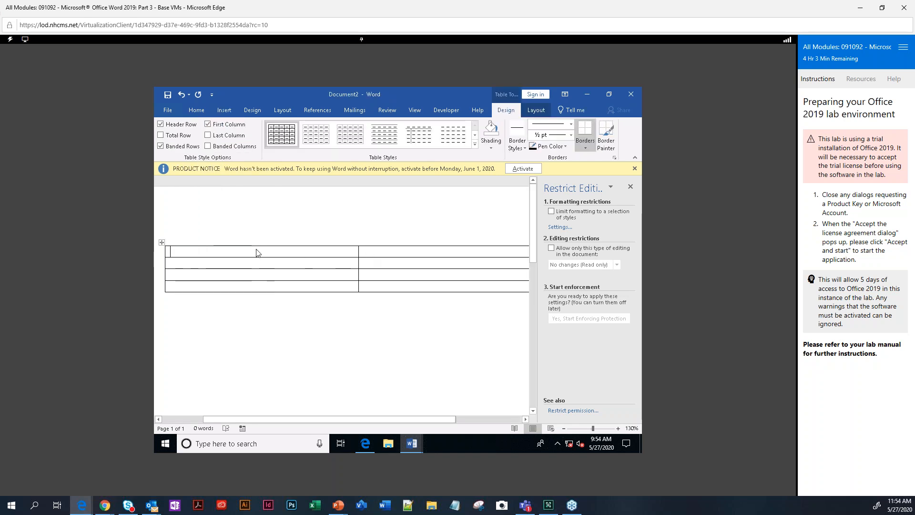
{"action": "type", "text": "N"}
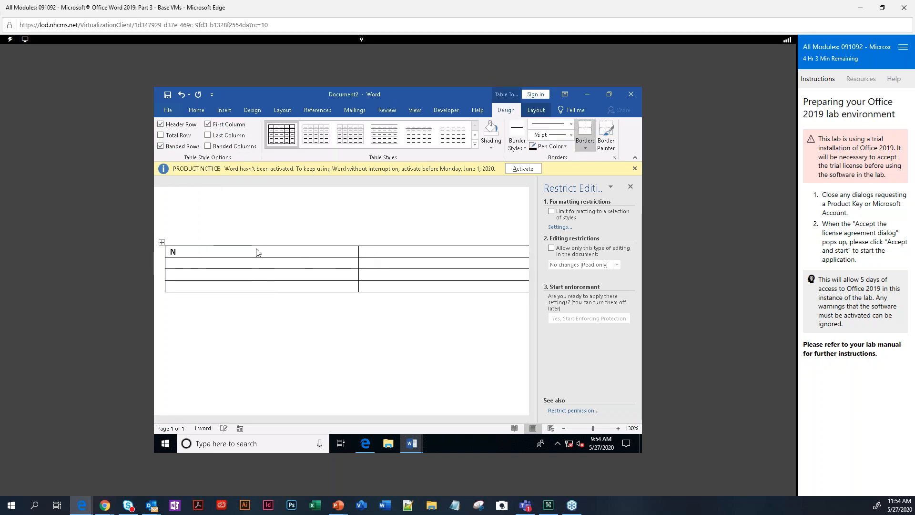
{"action": "type", "text": "ame"}
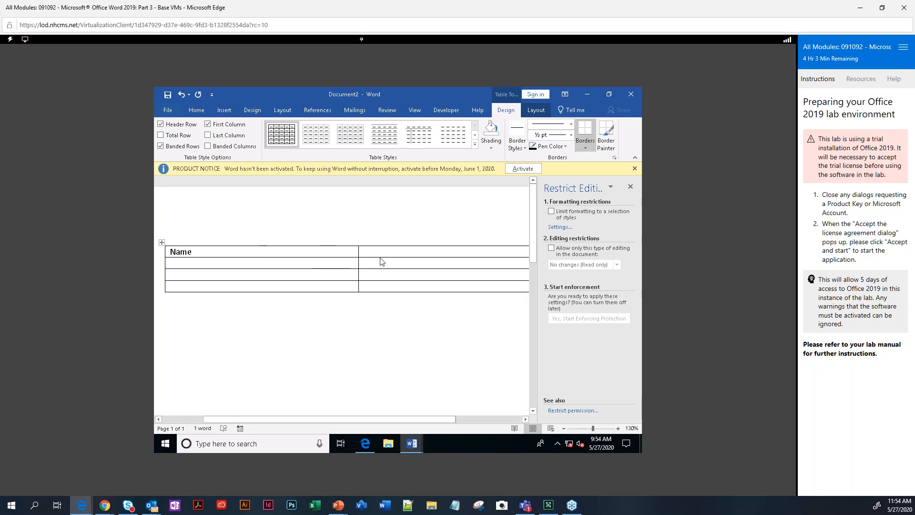
{"action": "left_click", "coordinate": [445, 113]}
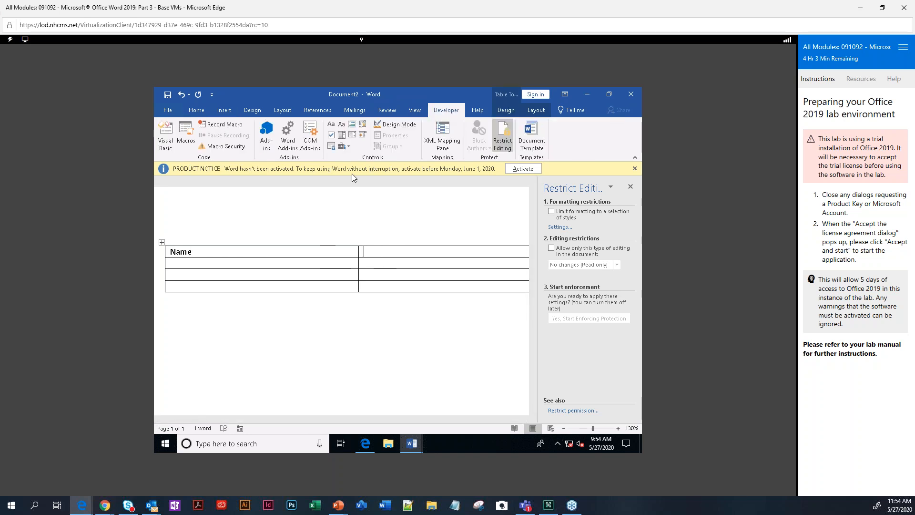
Put a drop-down list content control in the cell beside Name and open its Properties.
{"action": "left_click", "coordinate": [348, 147]}
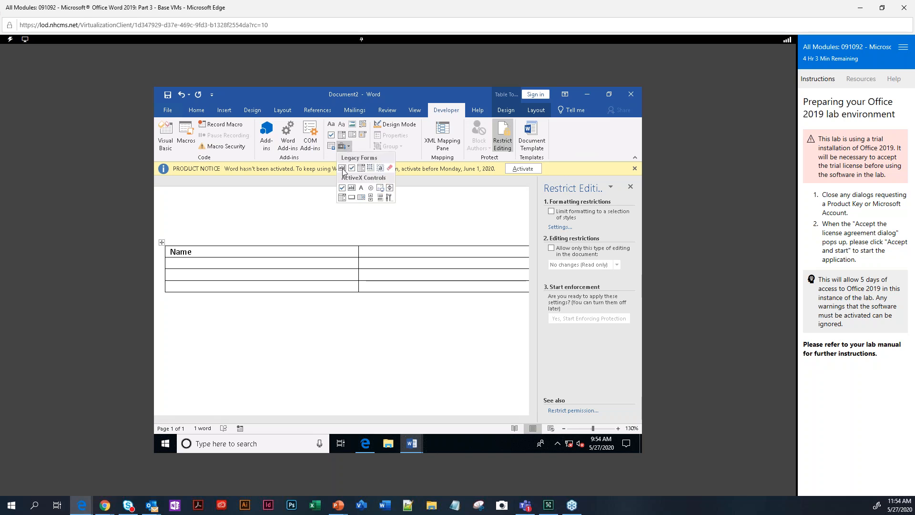
{"action": "left_click", "coordinate": [342, 168]}
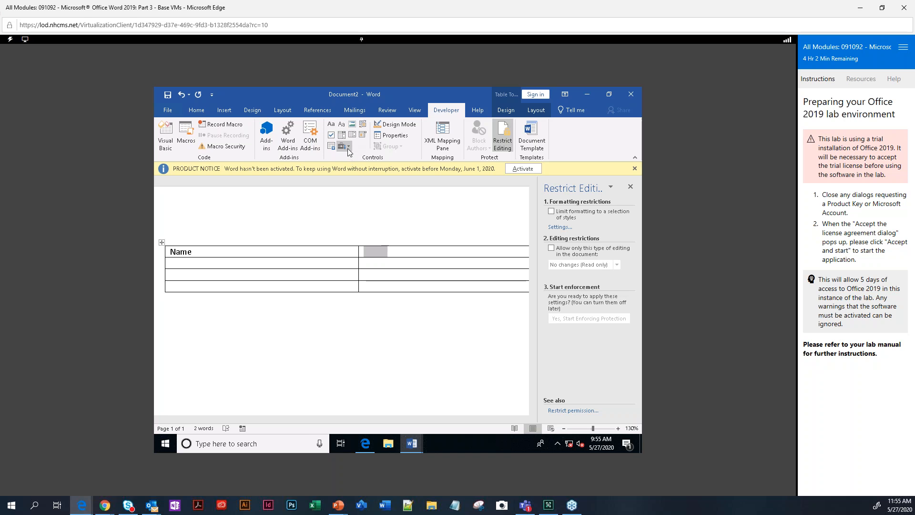
{"action": "left_click", "coordinate": [350, 146]}
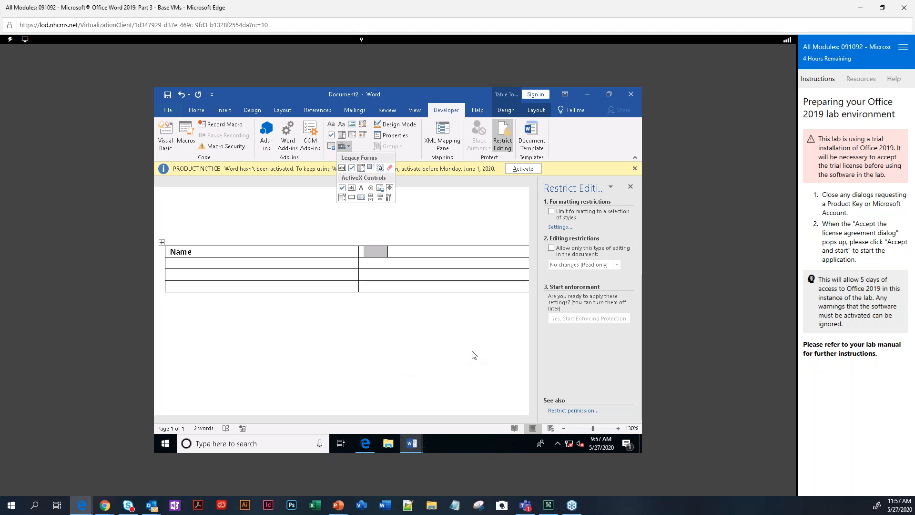
{"action": "left_click", "coordinate": [373, 263]}
{"action": "left_click", "coordinate": [355, 134]}
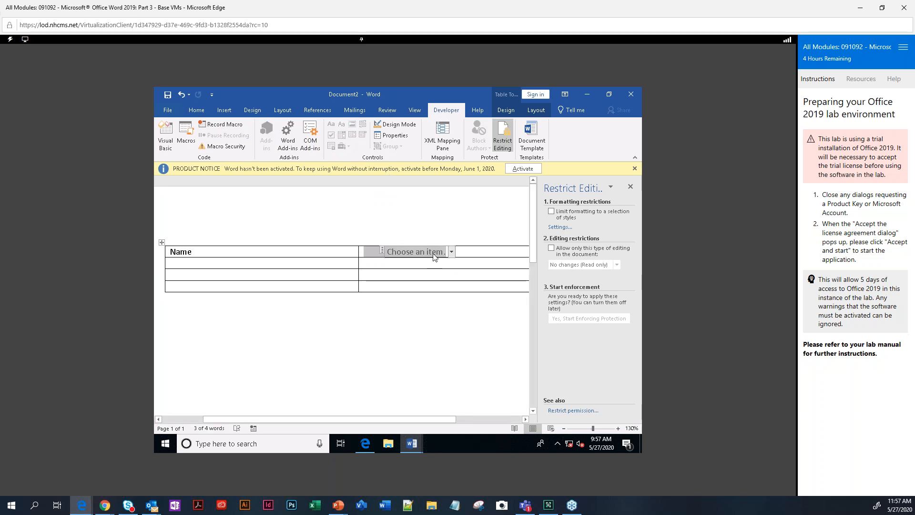
{"action": "left_click", "coordinate": [403, 137]}
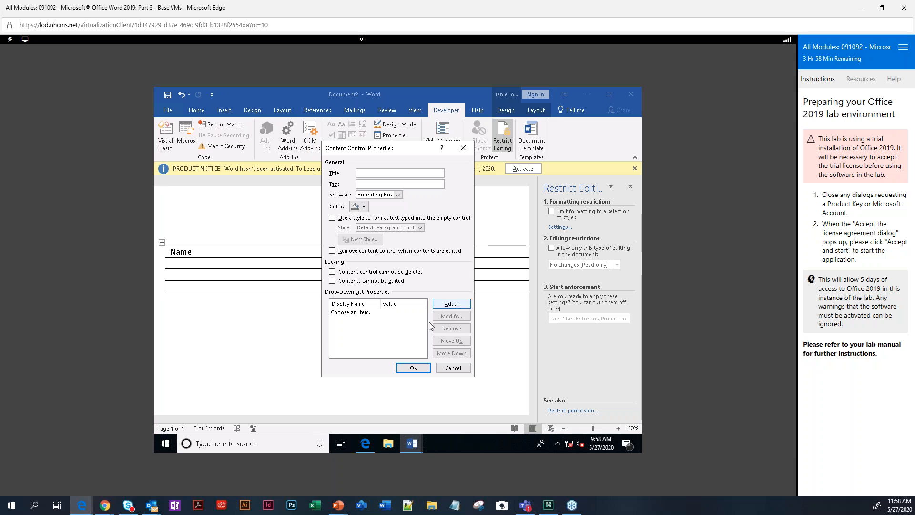
Switch to the PowerPoint presentation and scroll to its final 'Thank you for your time' slide.
{"action": "mouse_move", "coordinate": [338, 504]}
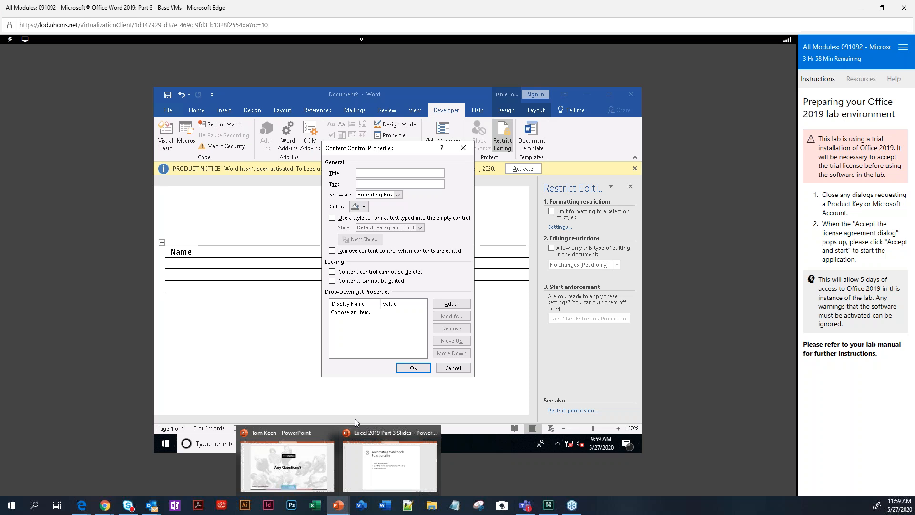
{"action": "left_click", "coordinate": [325, 467]}
{"action": "scroll", "coordinate": [325, 468], "scroll_direction": "down", "scroll_amount": 1}
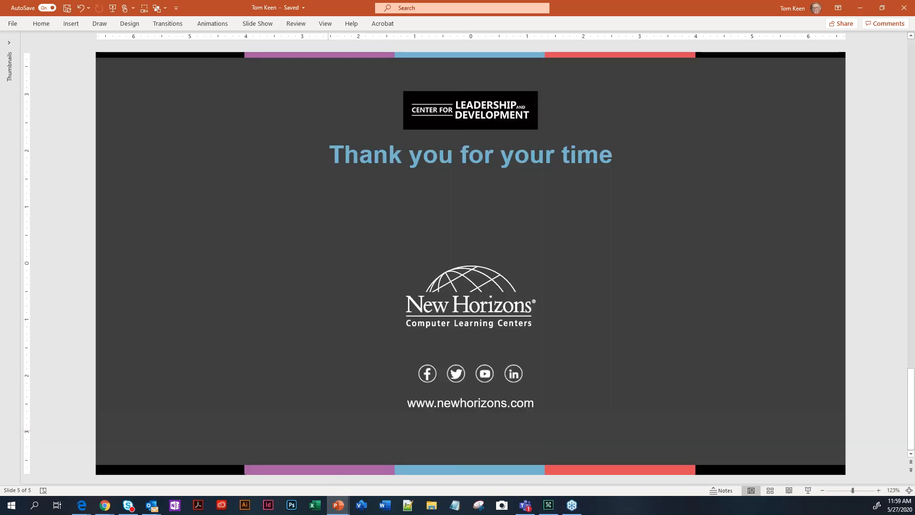